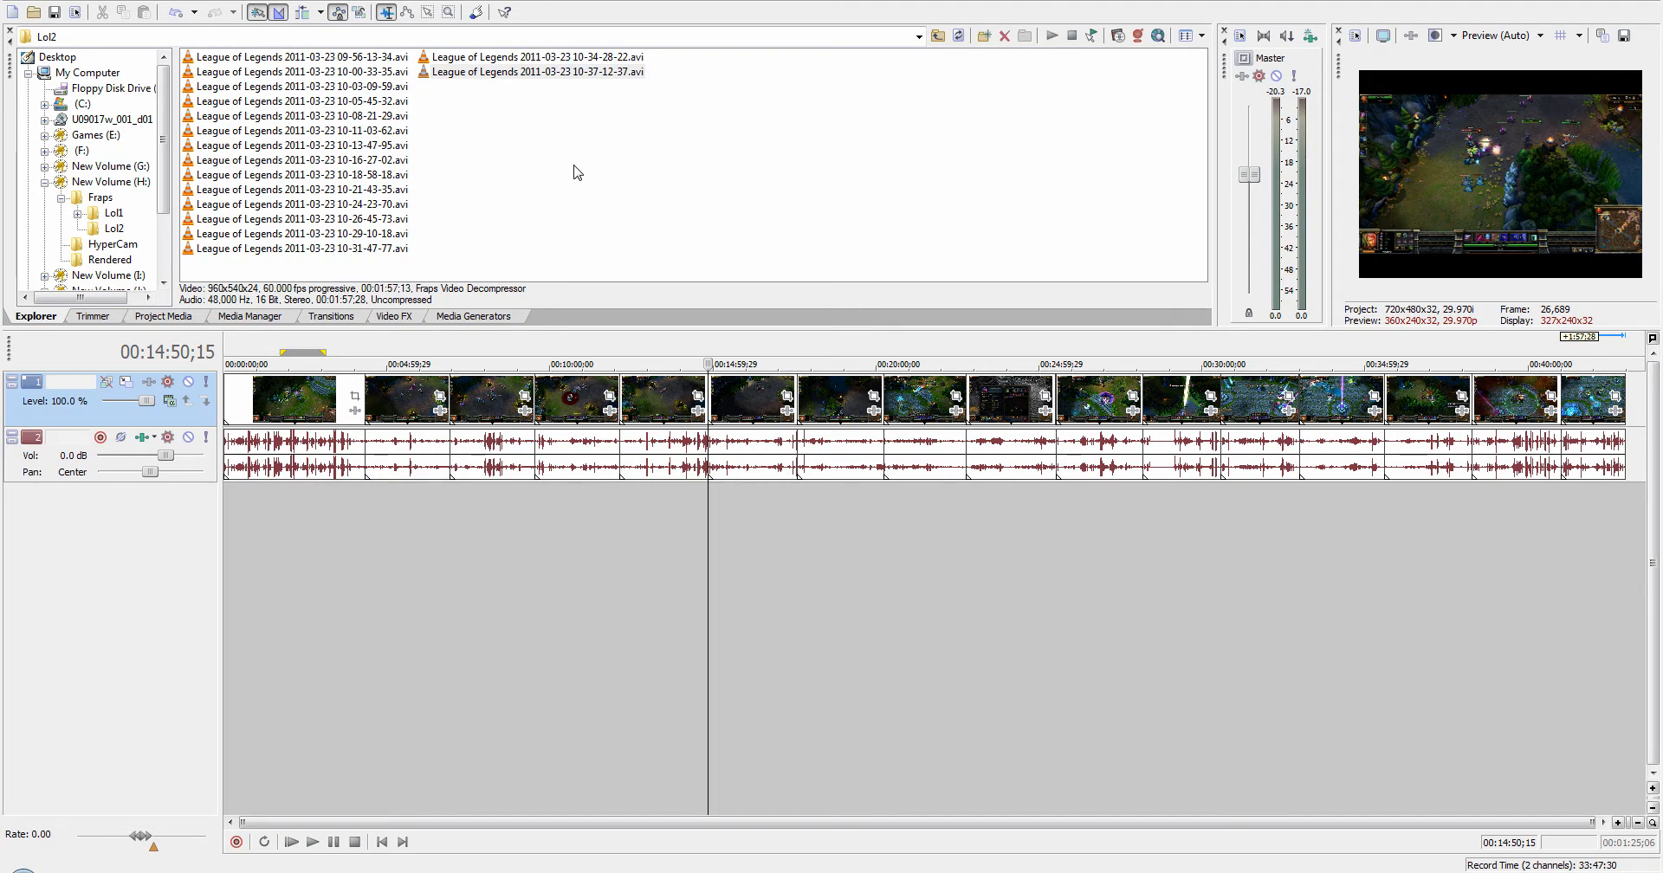
# Step: Examine the blank gap in the video track between the two clips at 00:14:50;15
pyautogui.scroll(15, 675, 558)
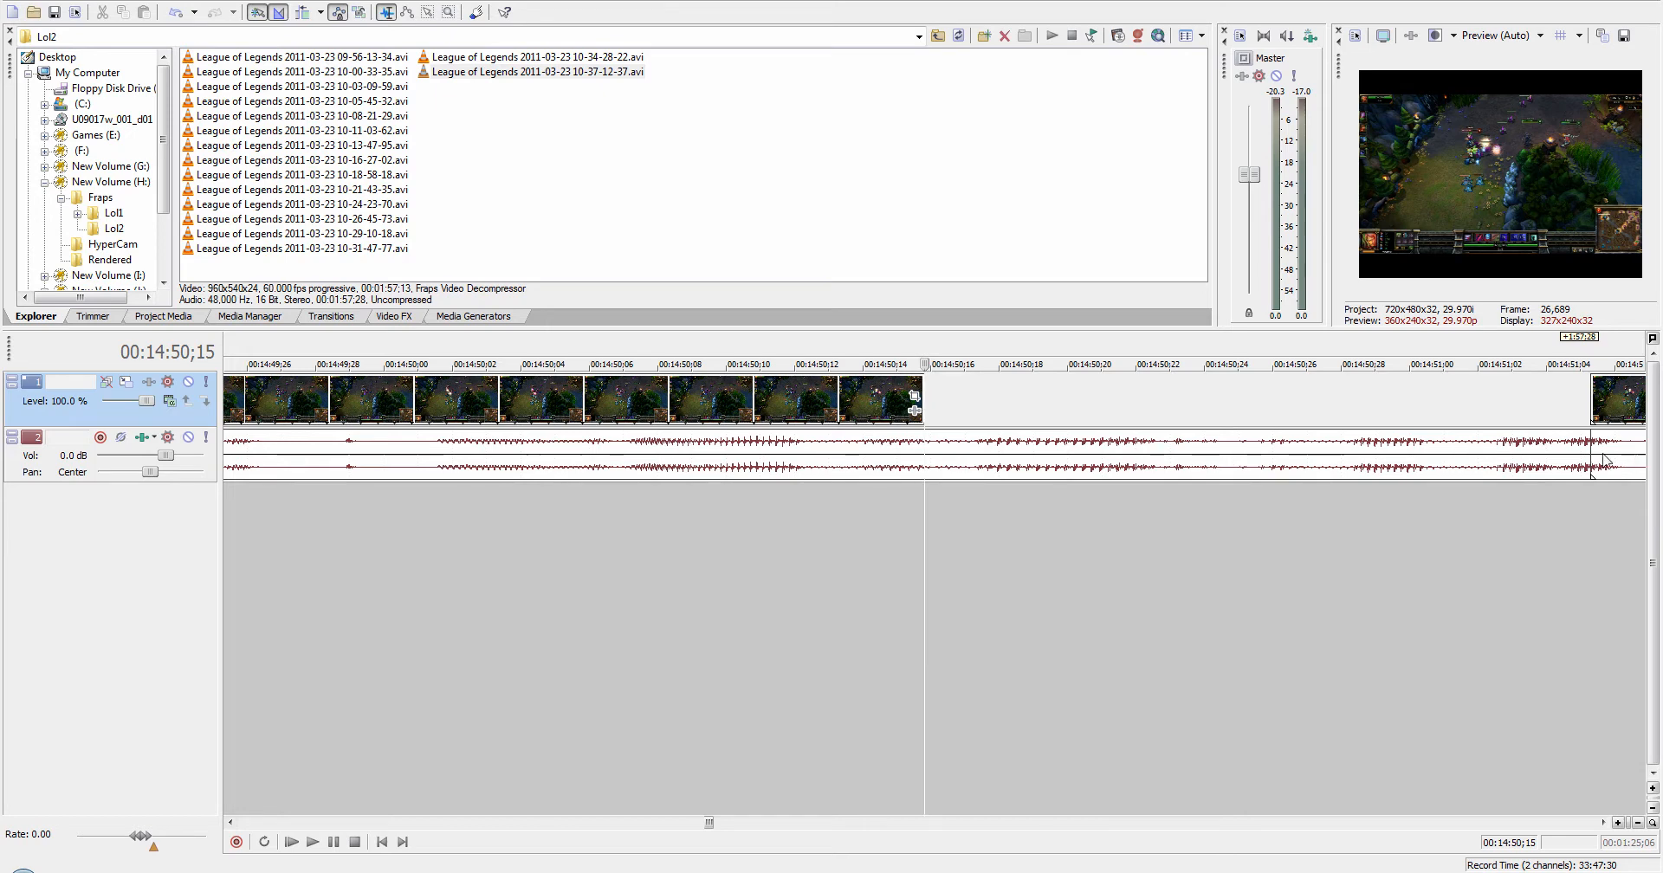
pyautogui.scroll(-2, 1108, 612)
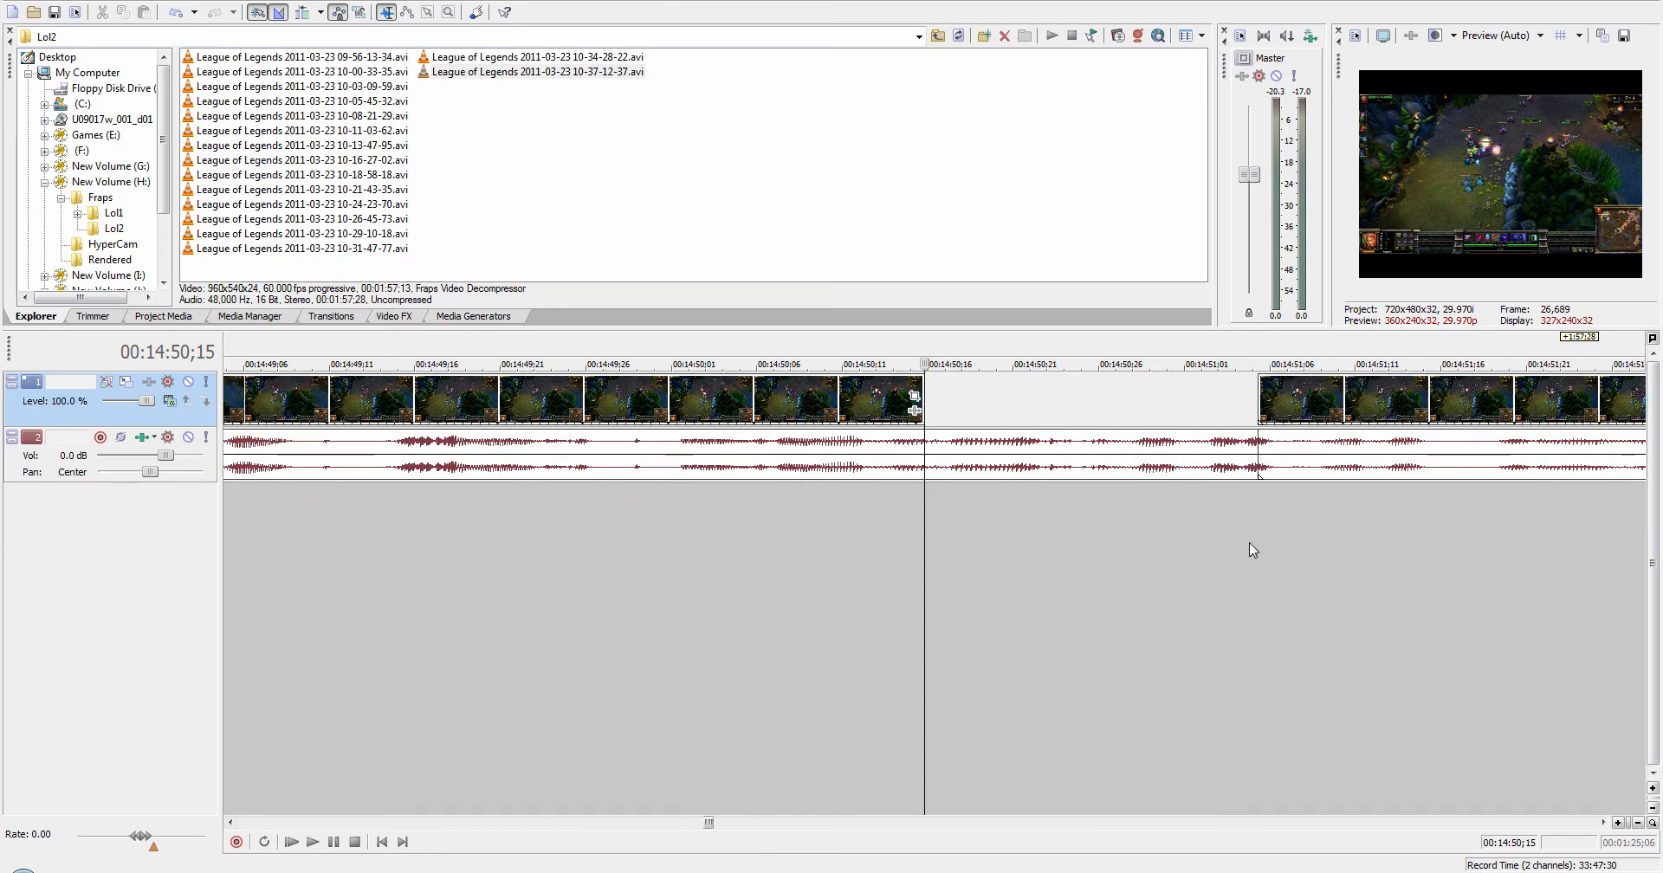
pyautogui.scroll(-2, 1187, 568)
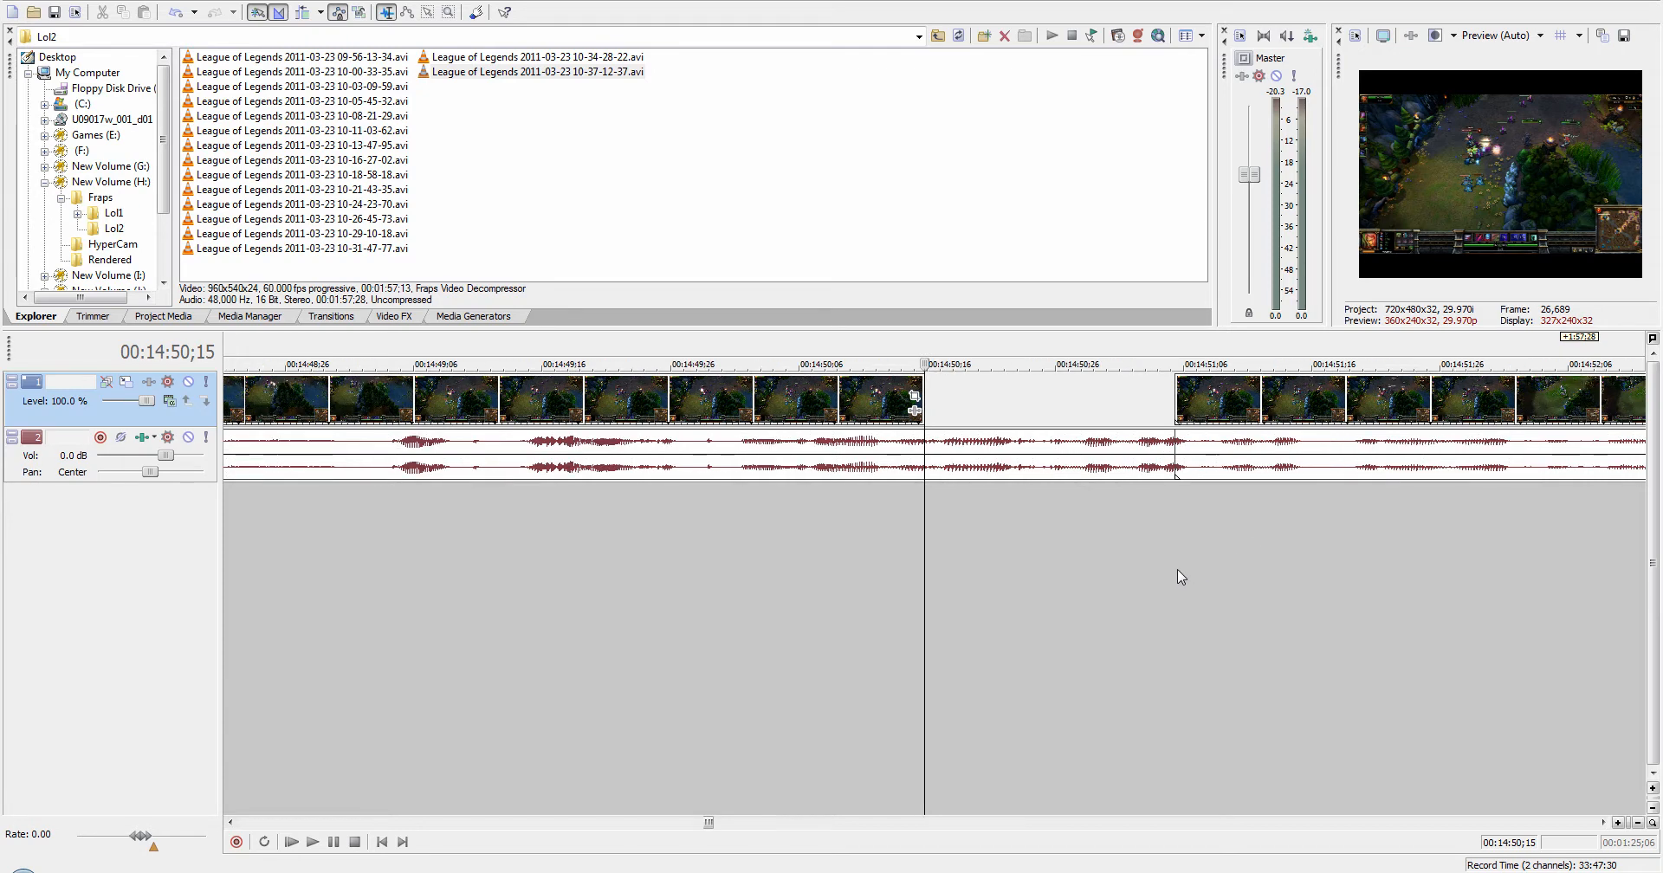
pyautogui.scroll(-4, 1163, 572)
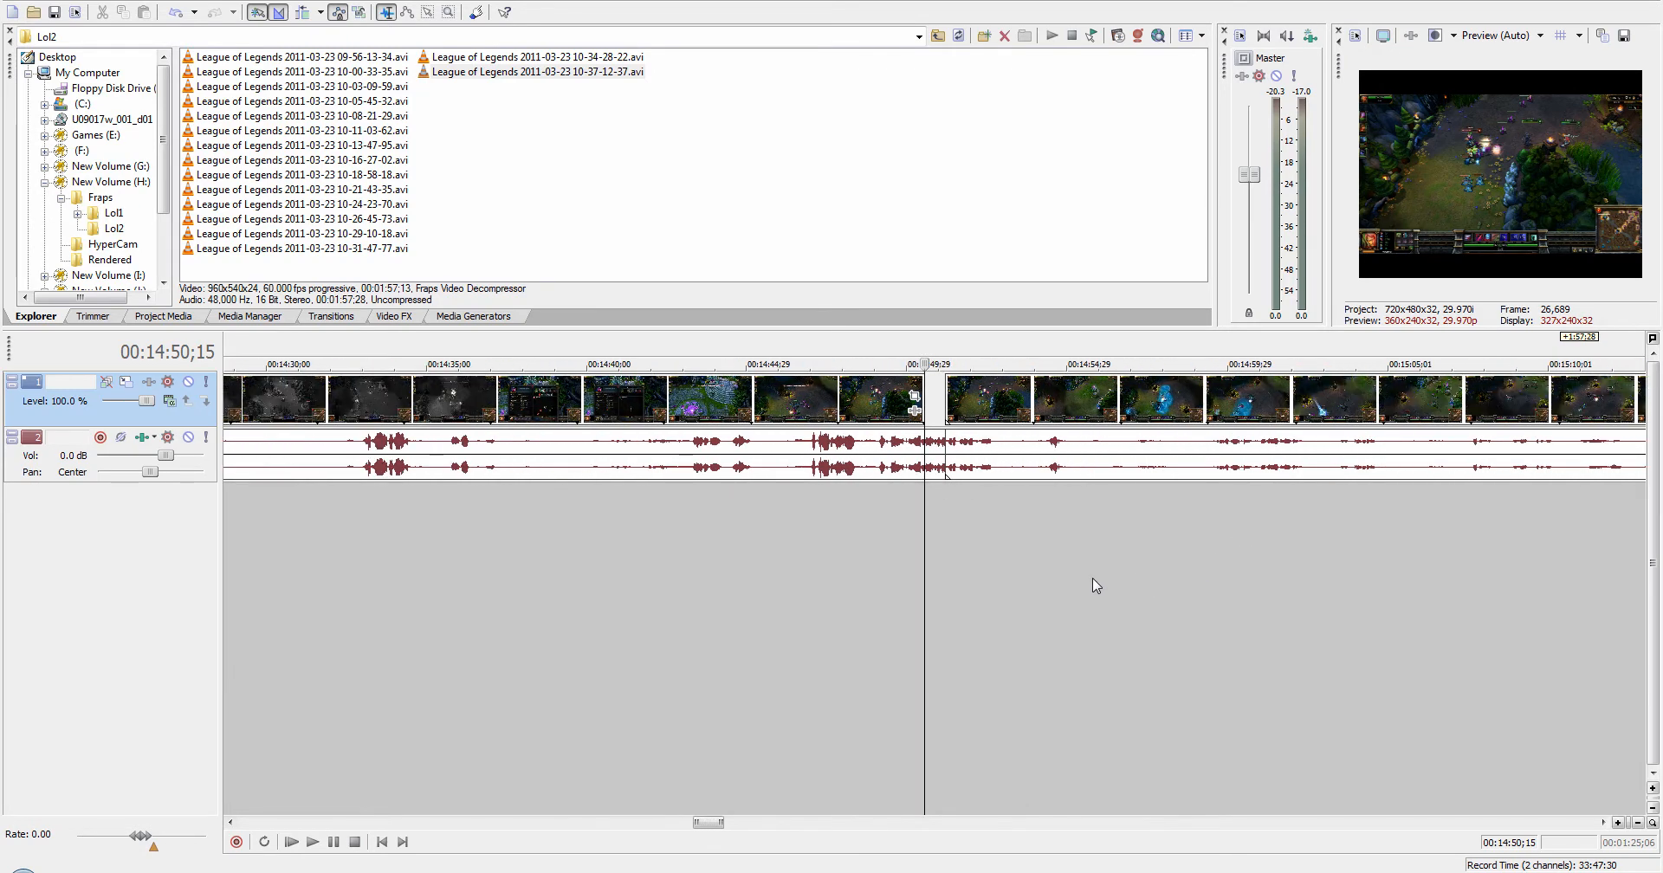
pyautogui.scroll(-2, 1093, 579)
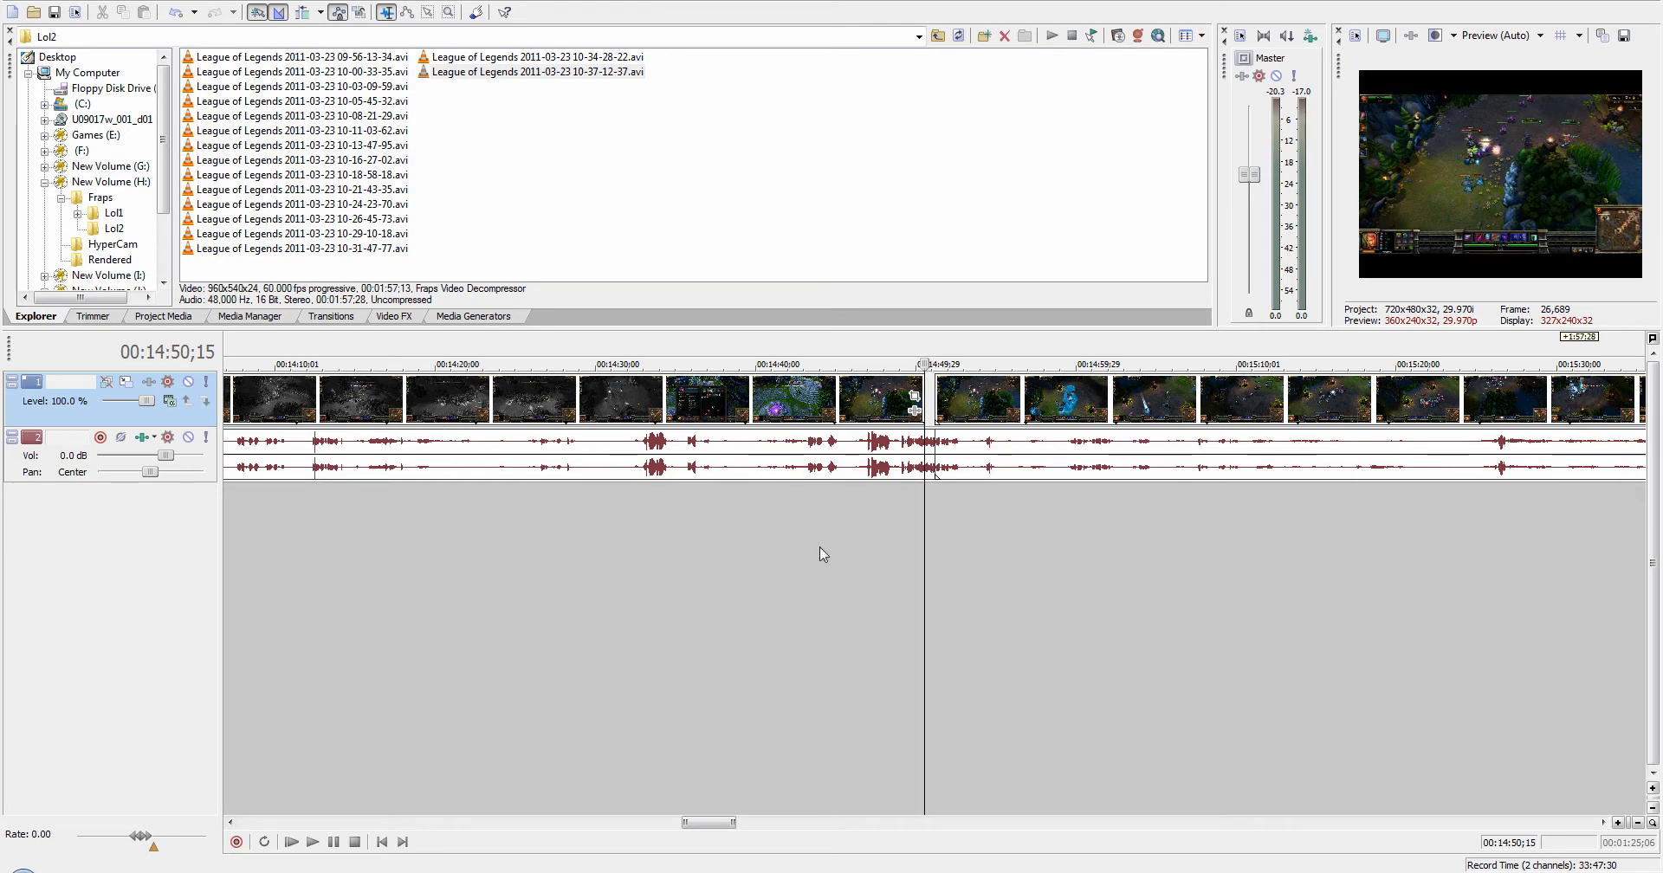
pyautogui.scroll(-6, 792, 544)
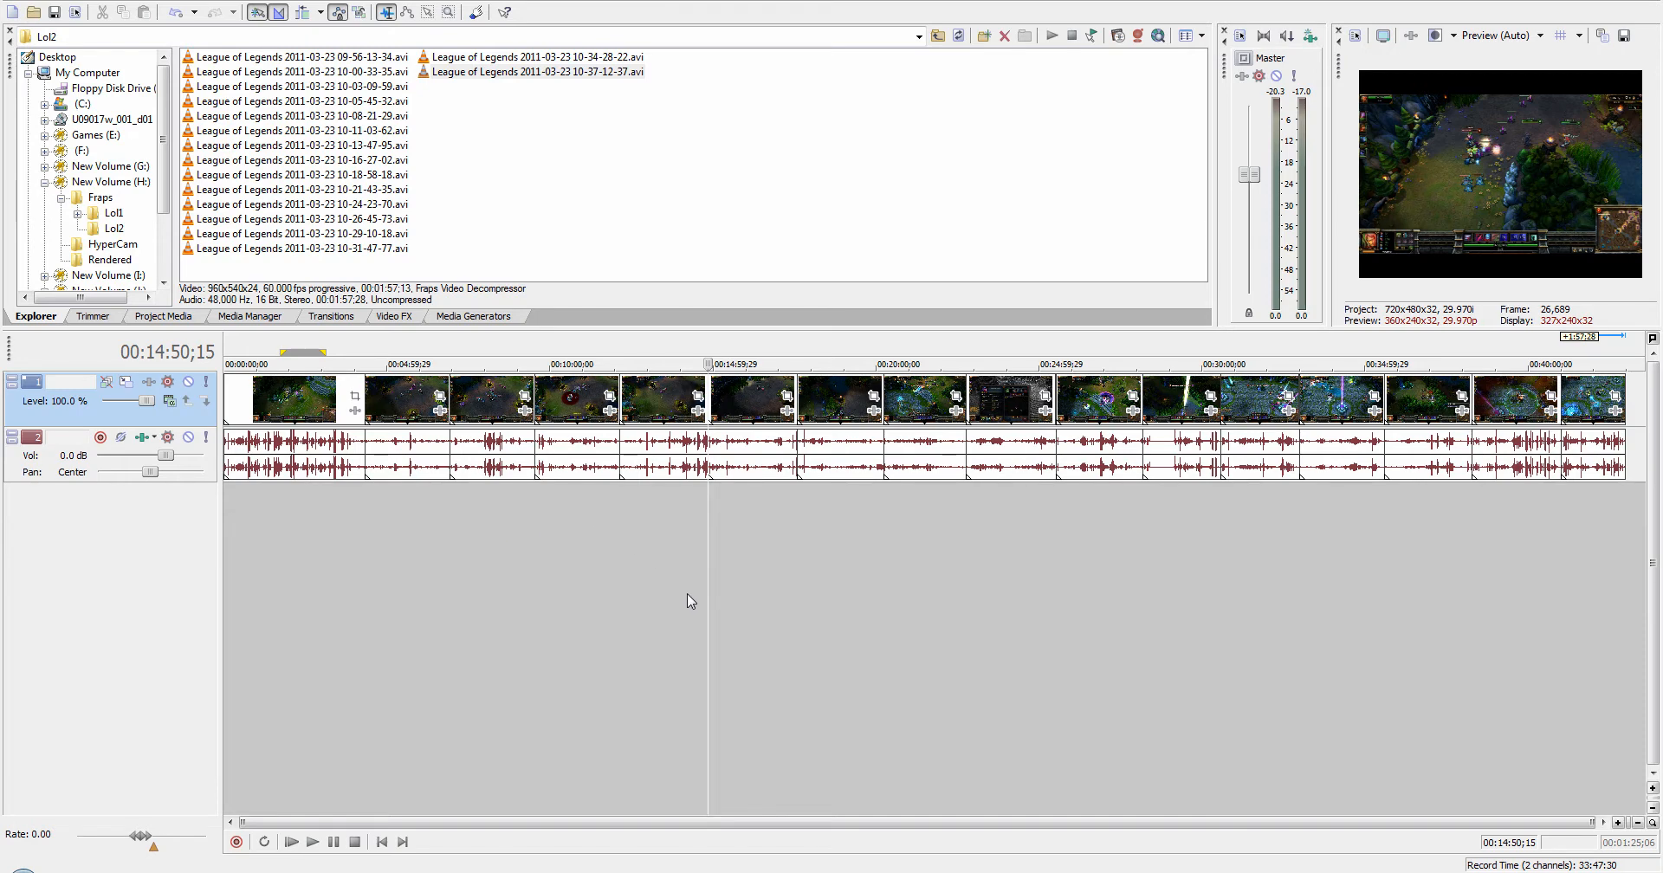
pyautogui.scroll(10, 690, 601)
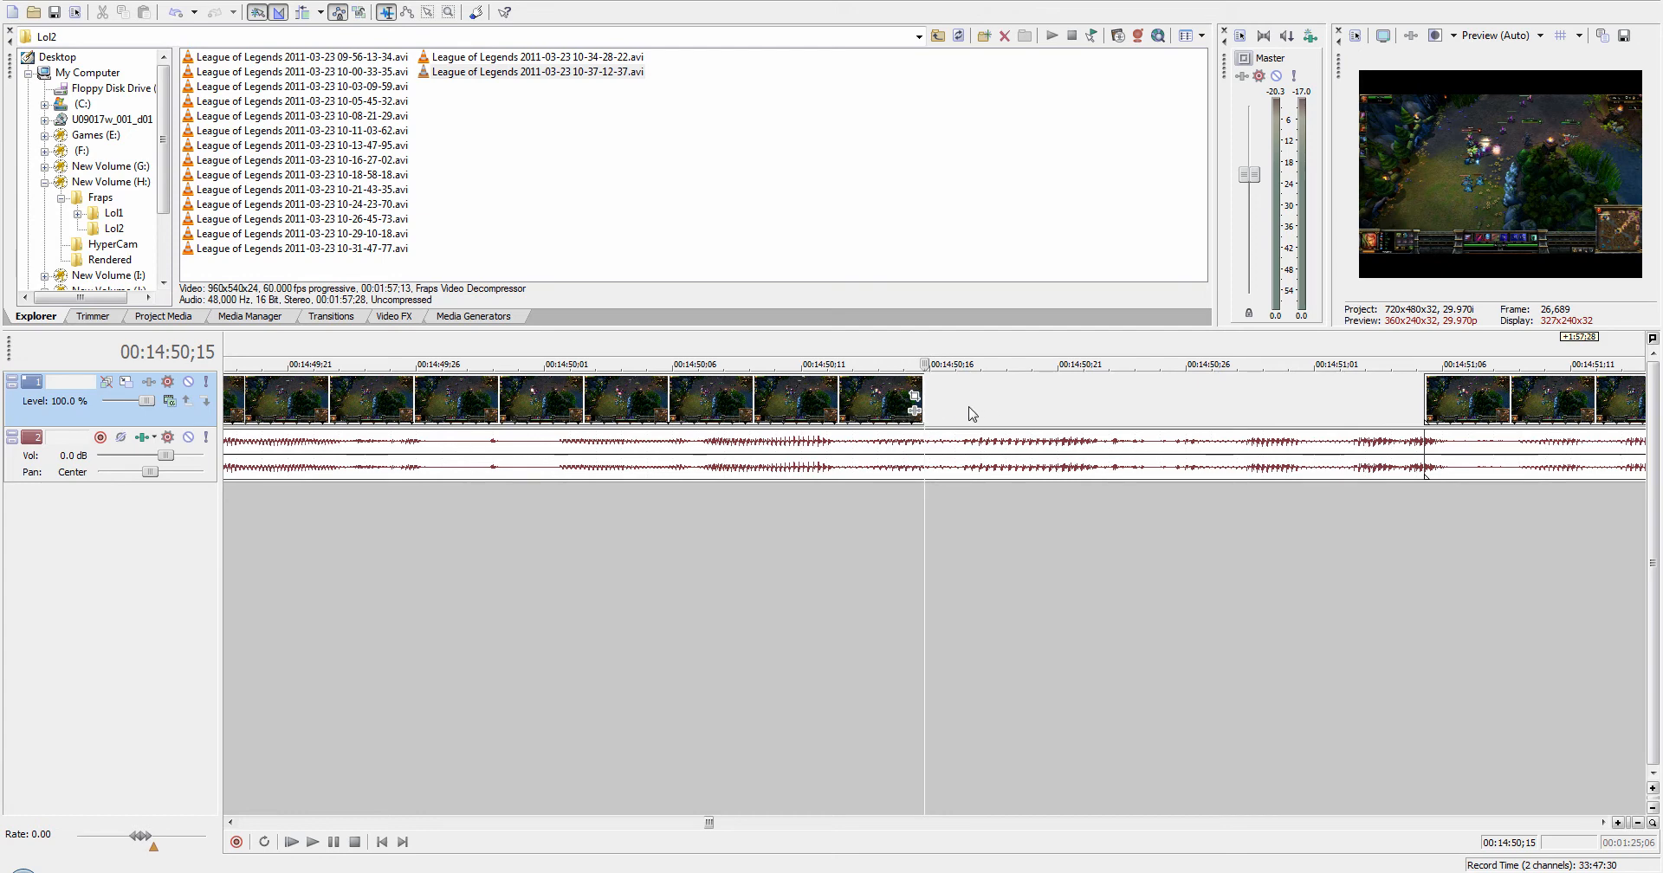
pyautogui.scroll(-3, 985, 630)
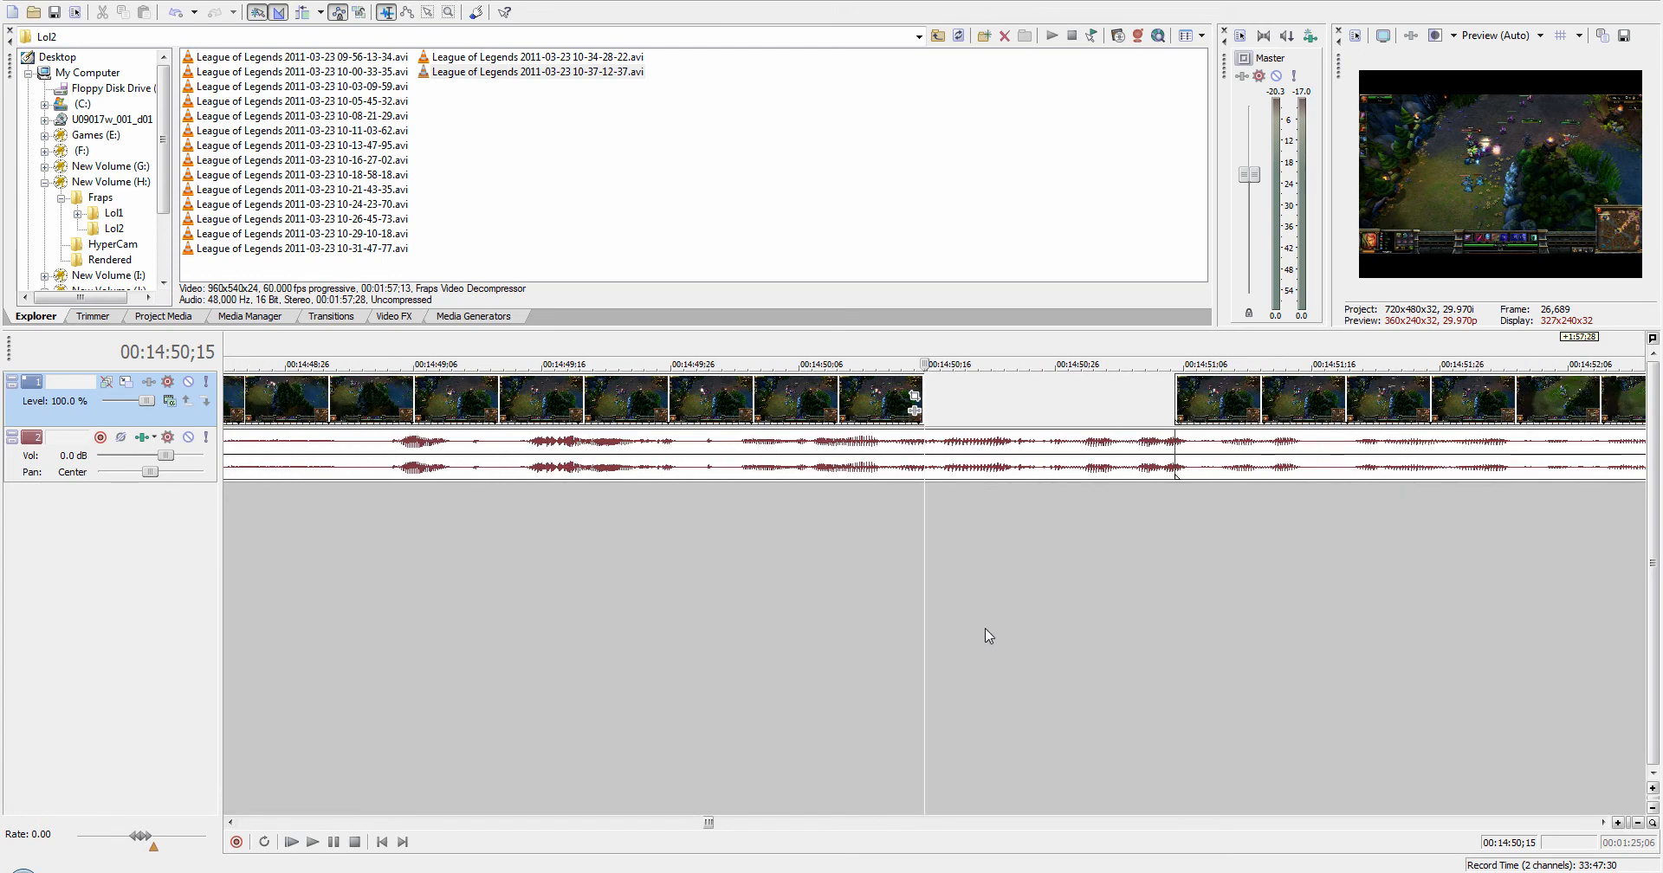
pyautogui.scroll(-5, 985, 627)
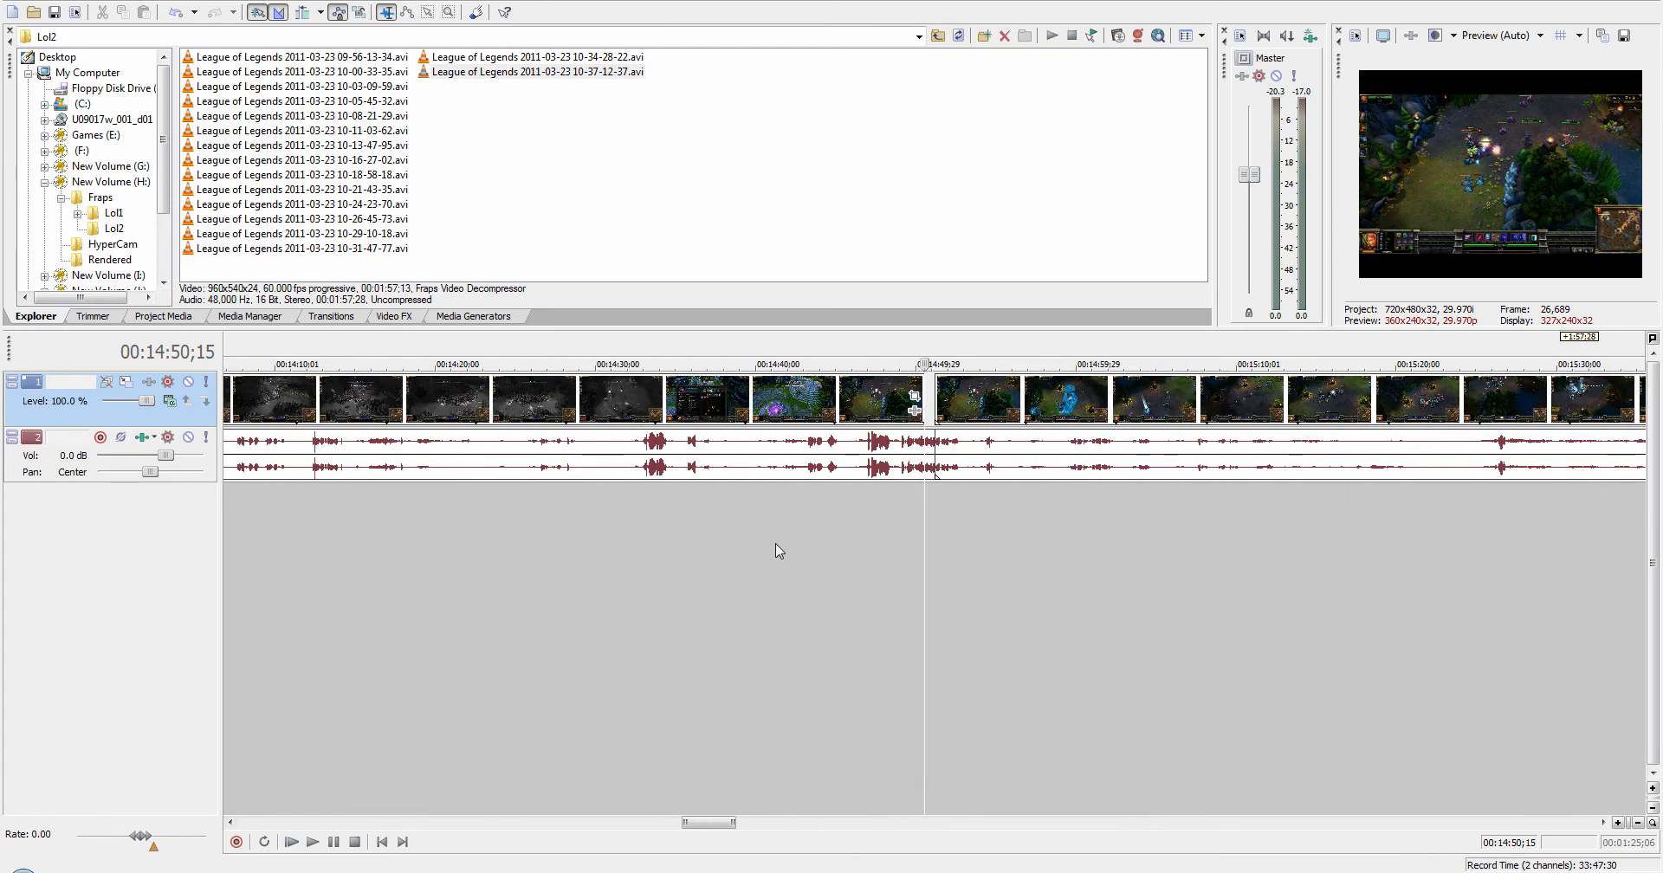
# Step: Play the timeline from 00:14:44;24 across the video gap, and return the cursor to the gap's start at 00:14:50;15
pyautogui.click(832, 568)
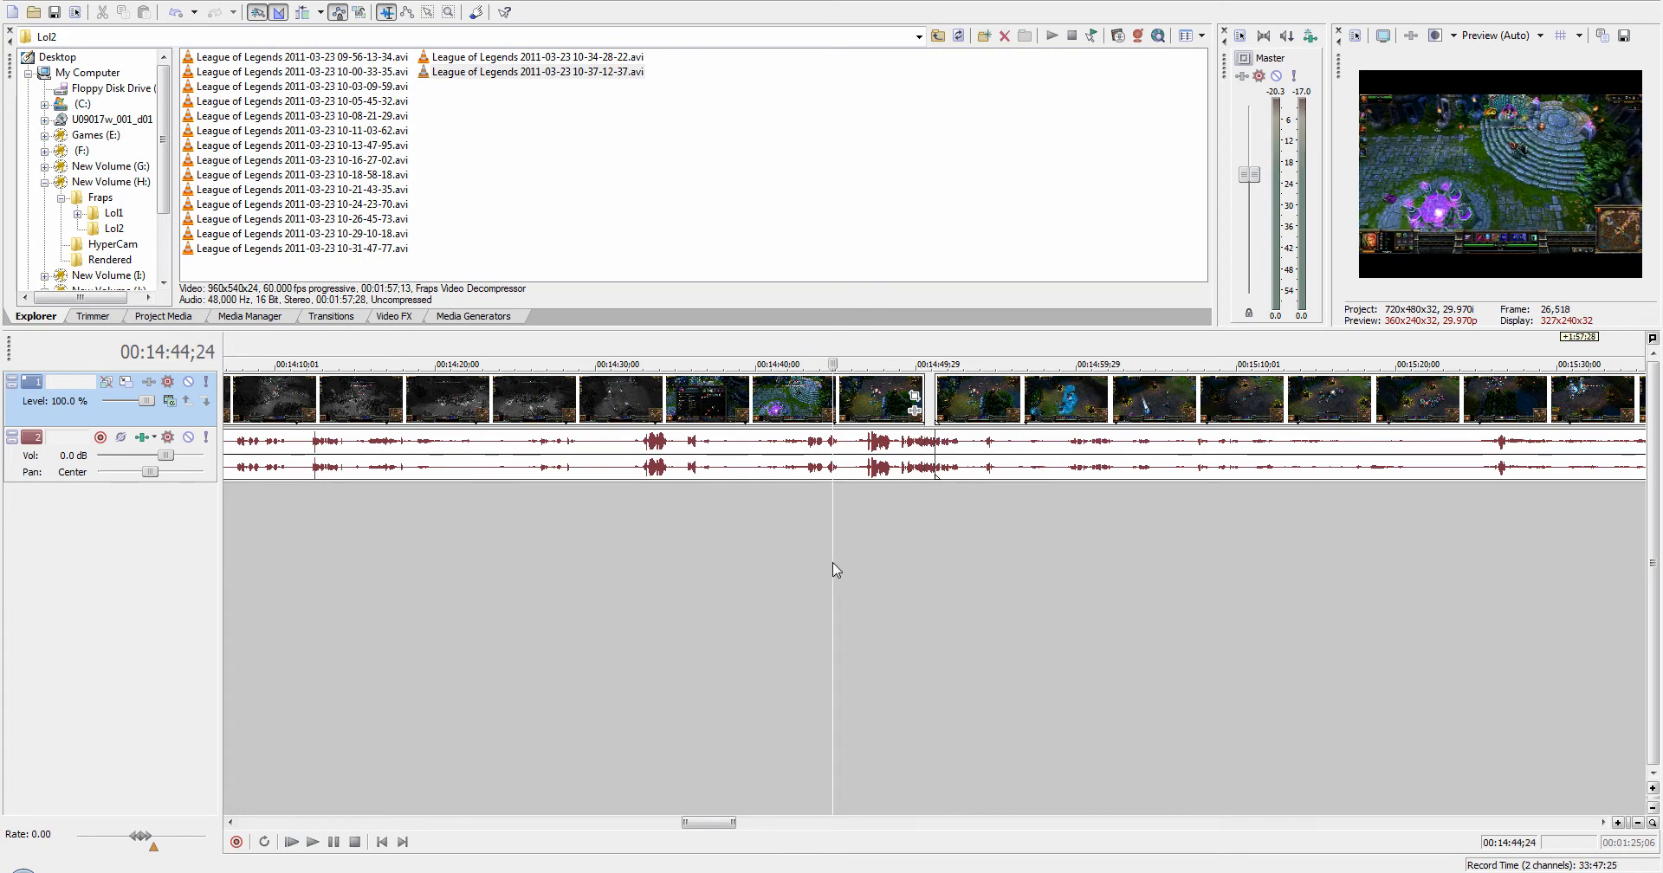
pyautogui.click(312, 842)
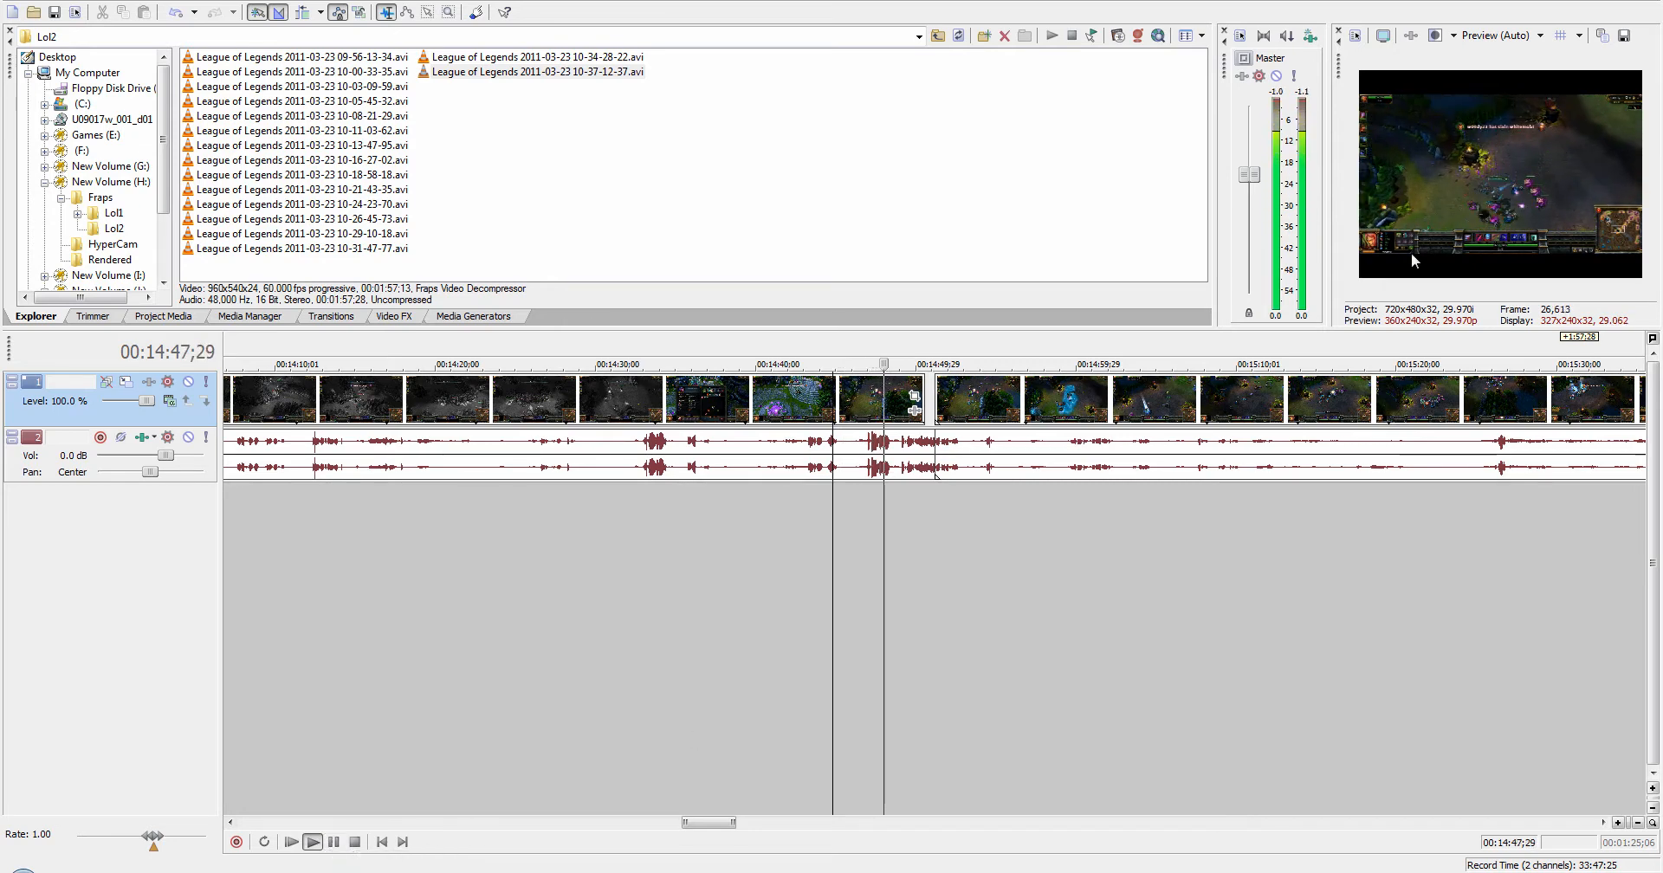
pyautogui.click(333, 841)
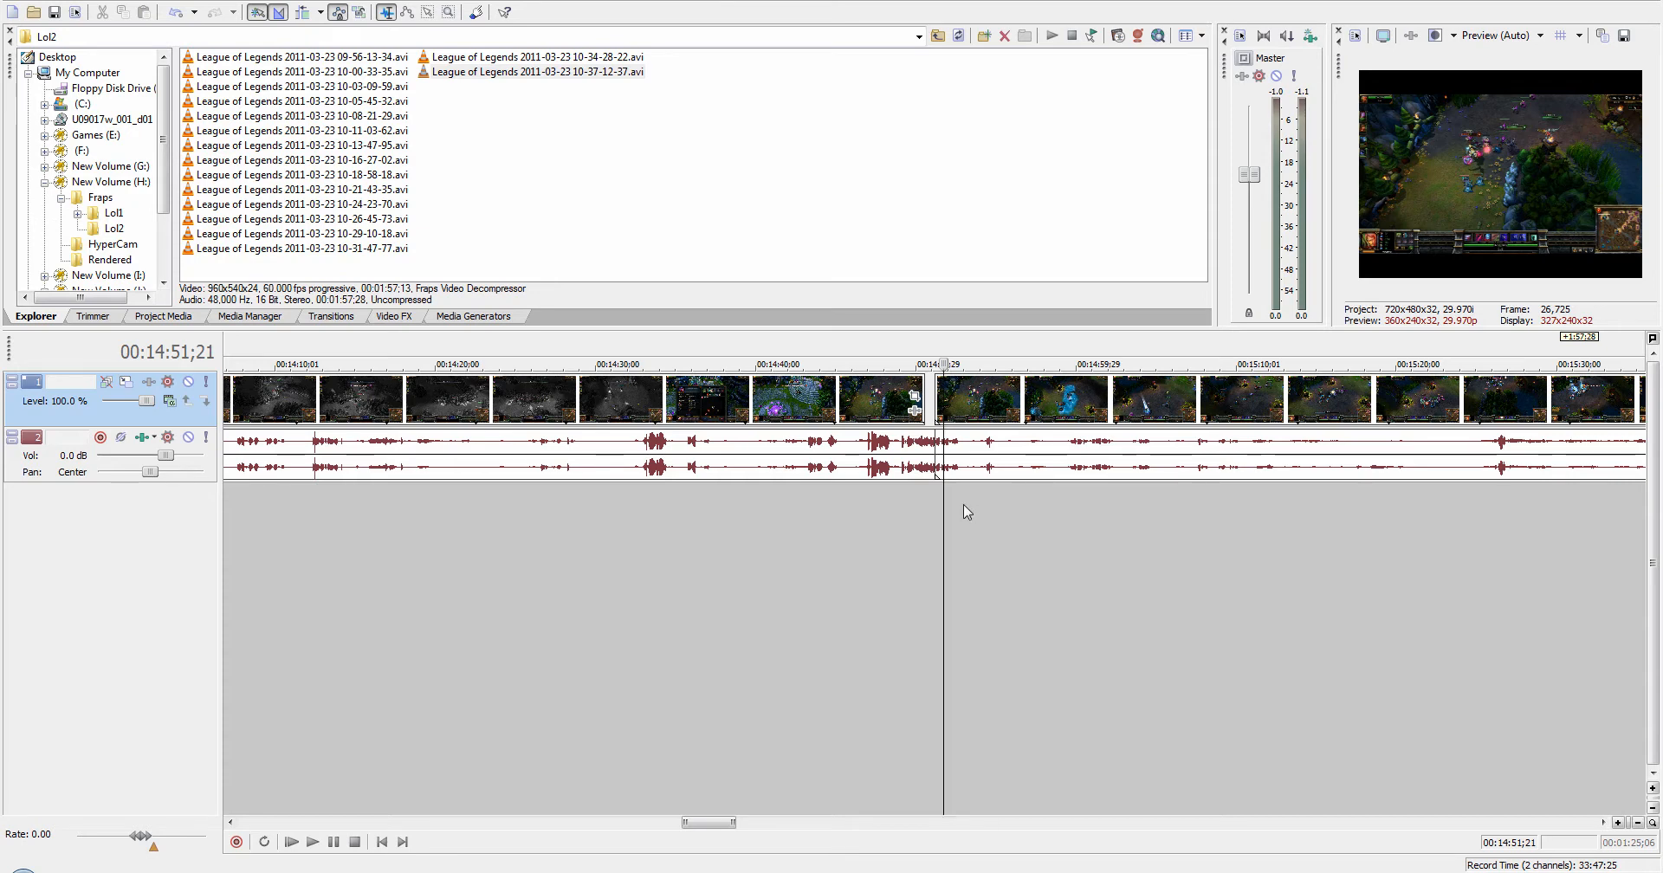
pyautogui.click(925, 527)
pyautogui.scroll(5, 991, 557)
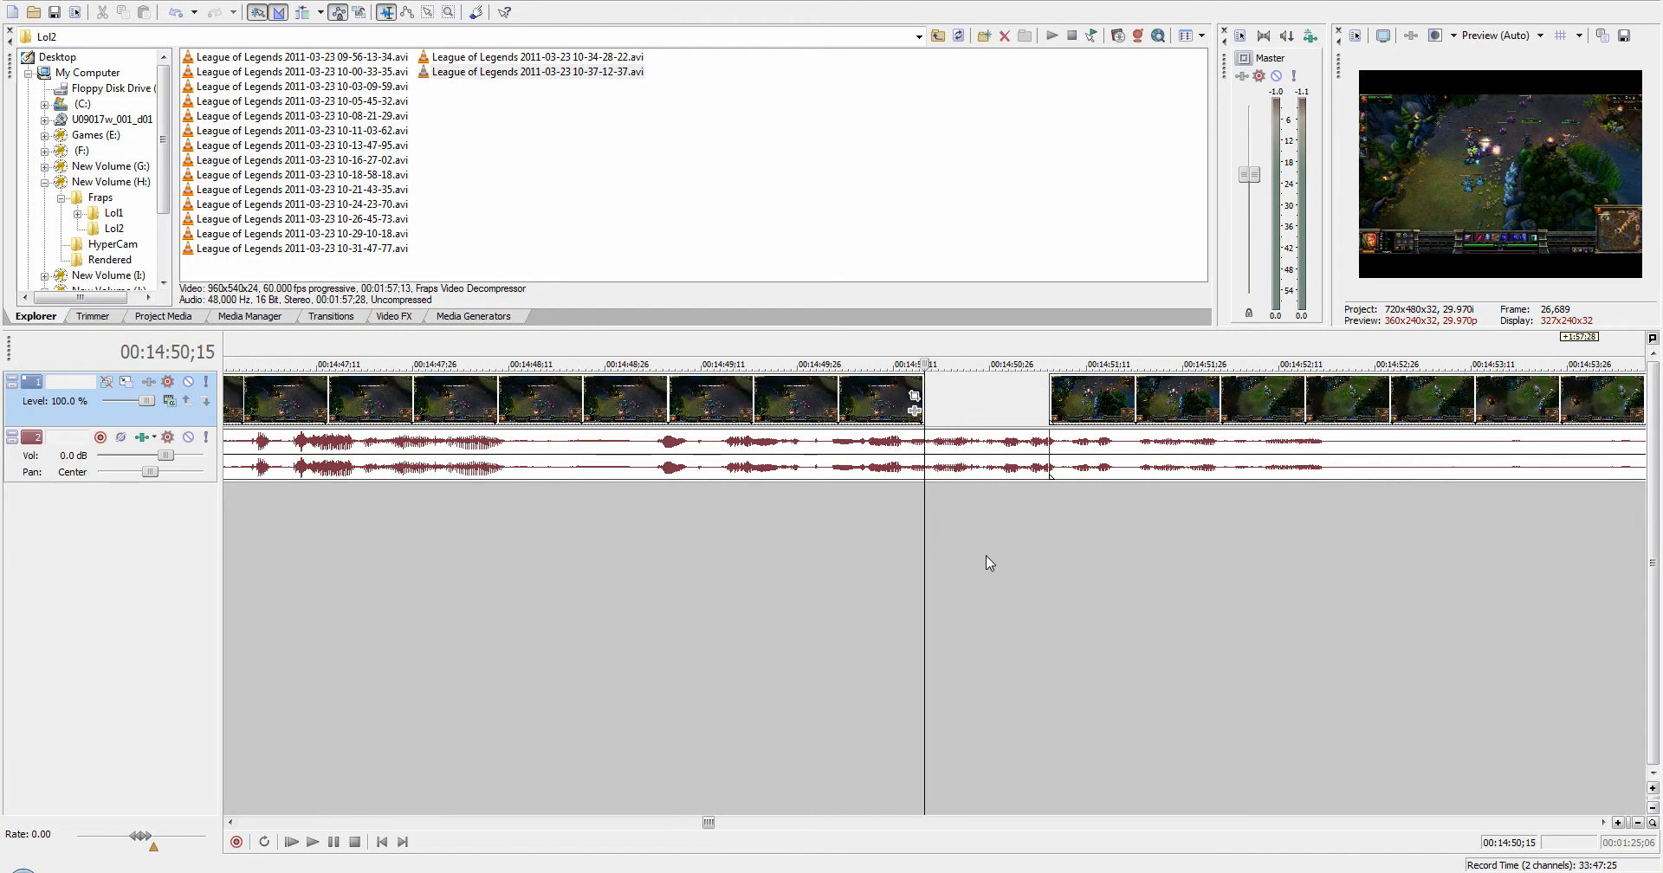
pyautogui.scroll(-10, 1010, 583)
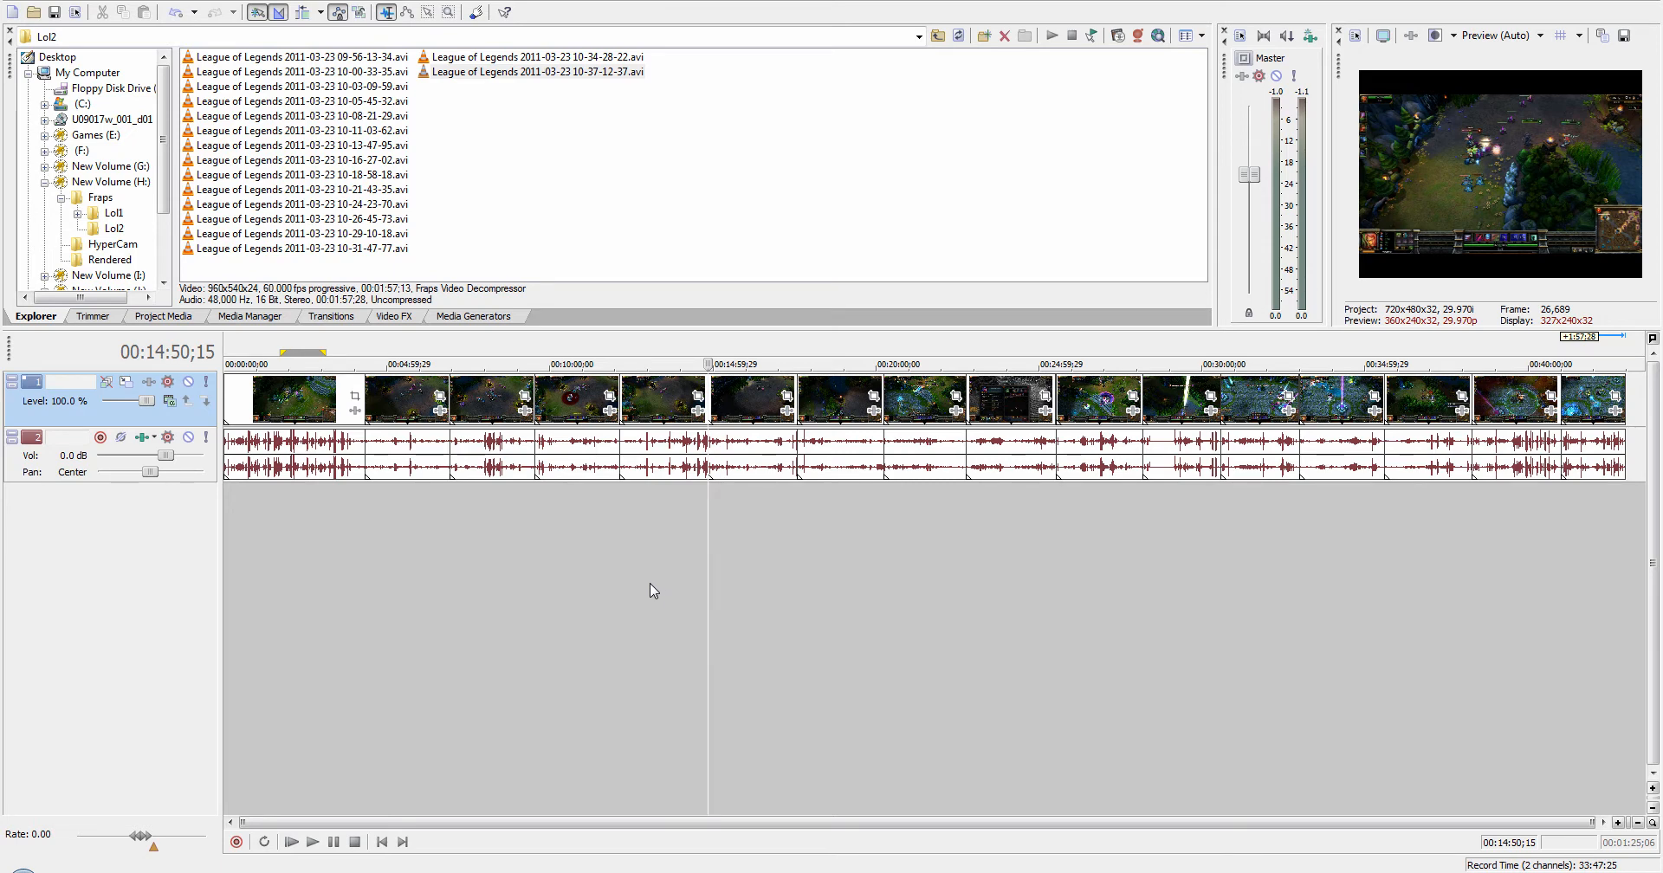
pyautogui.click(340, 468)
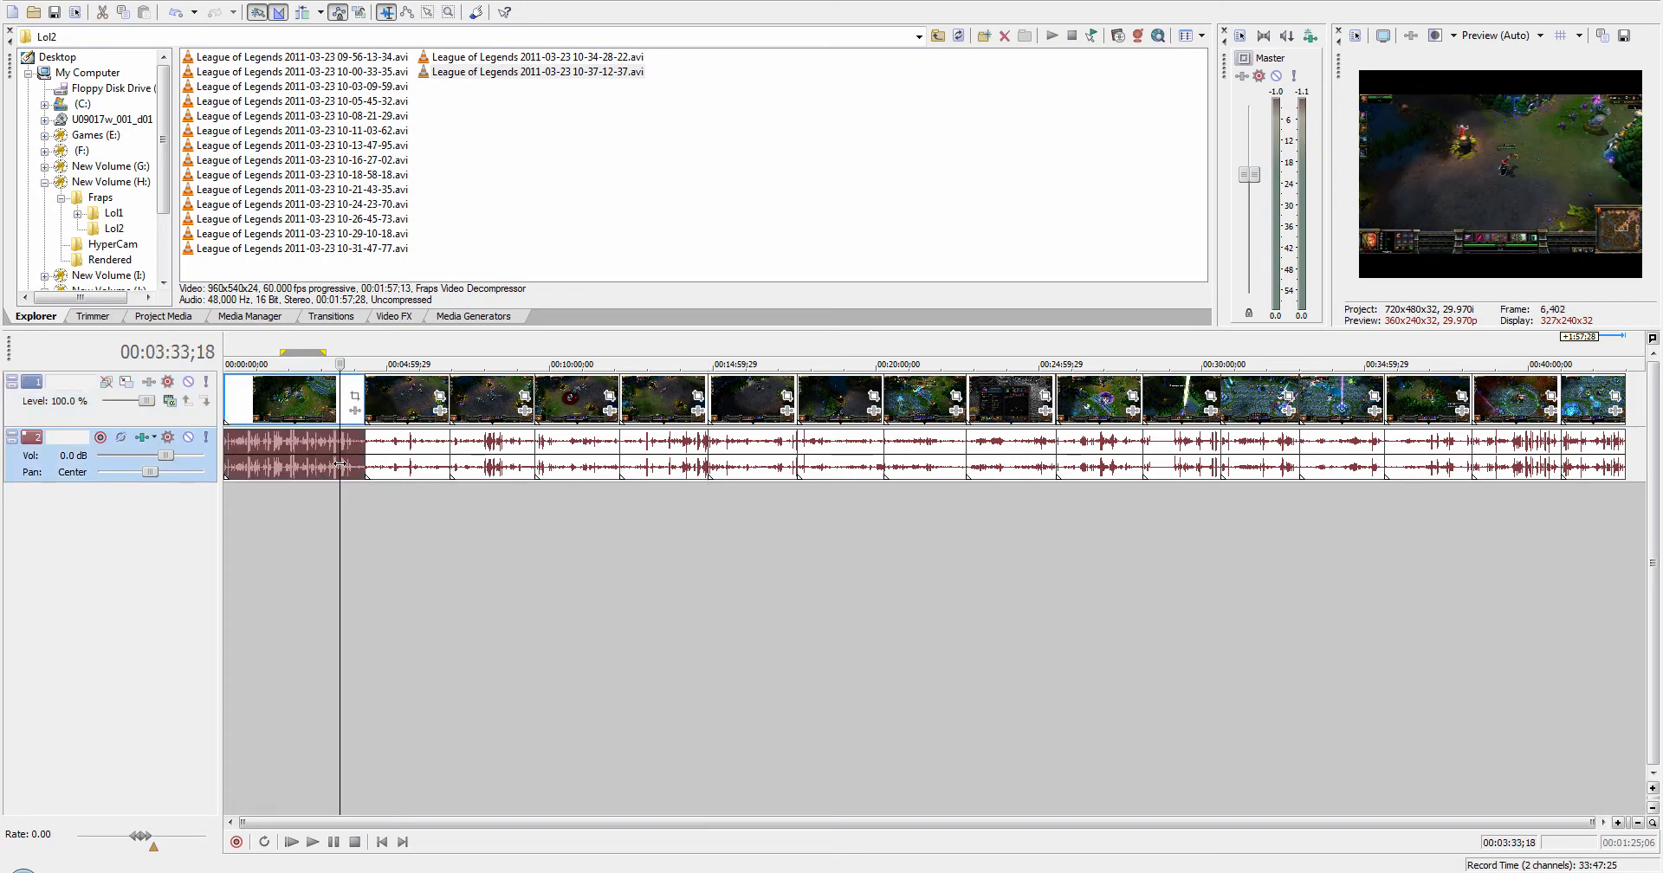
pyautogui.keyDown('ctrl'); pyautogui.click(413, 468); pyautogui.keyUp('ctrl')
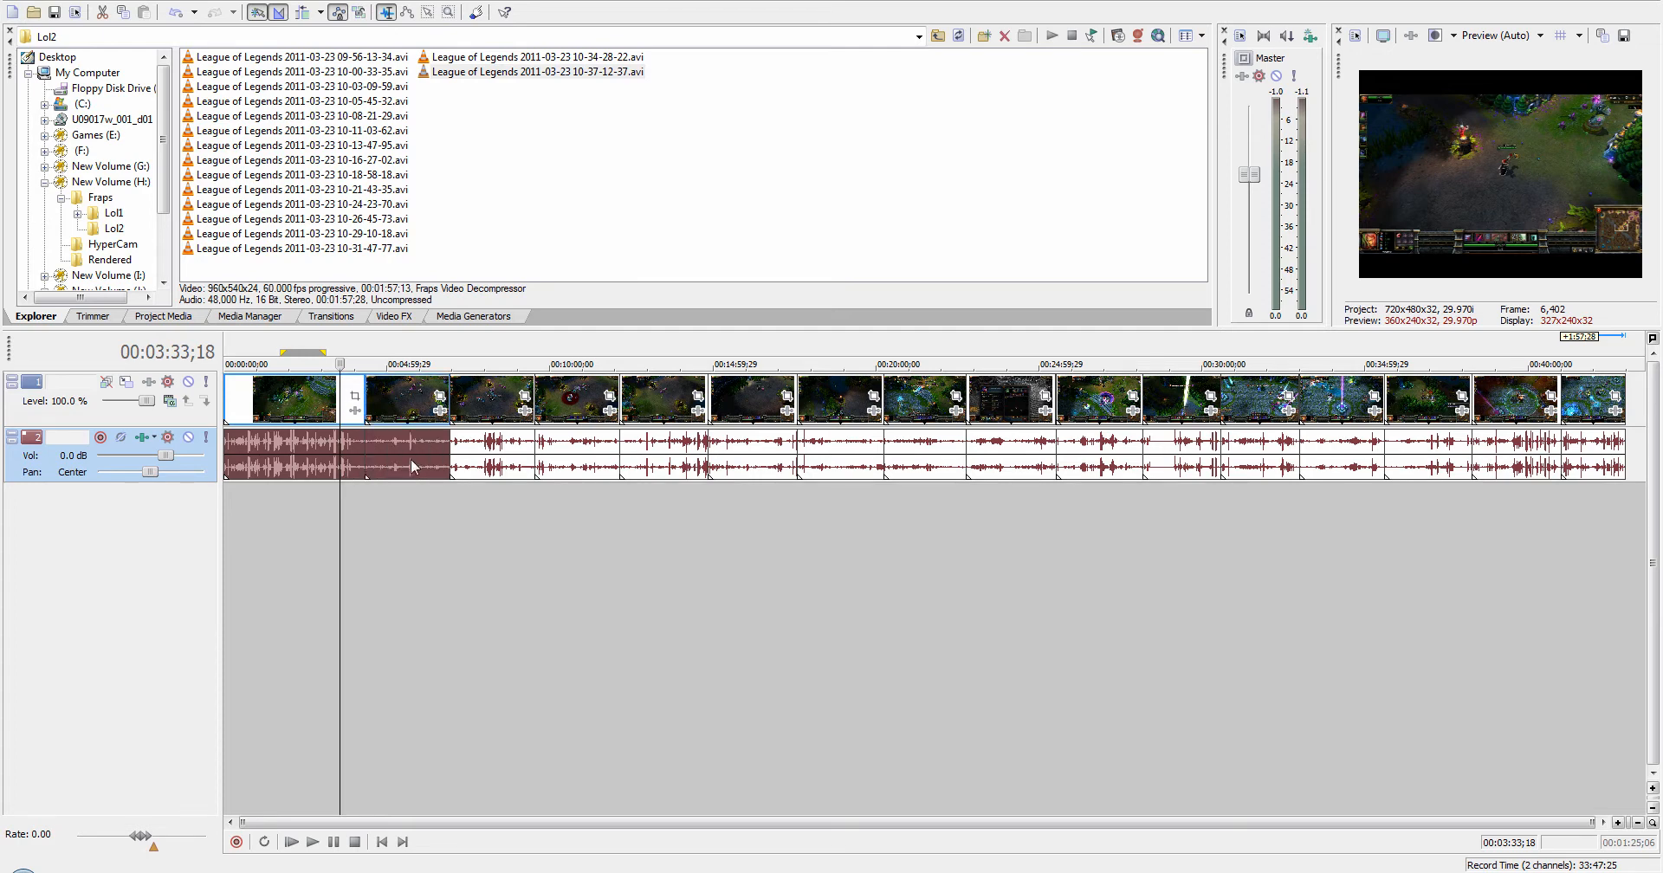
pyautogui.keyDown('ctrl'); pyautogui.click(478, 466); pyautogui.keyUp('ctrl')
pyautogui.keyDown('ctrl'); pyautogui.click(547, 465); pyautogui.keyUp('ctrl')
pyautogui.keyDown('ctrl'); pyautogui.click(662, 464); pyautogui.keyUp('ctrl')
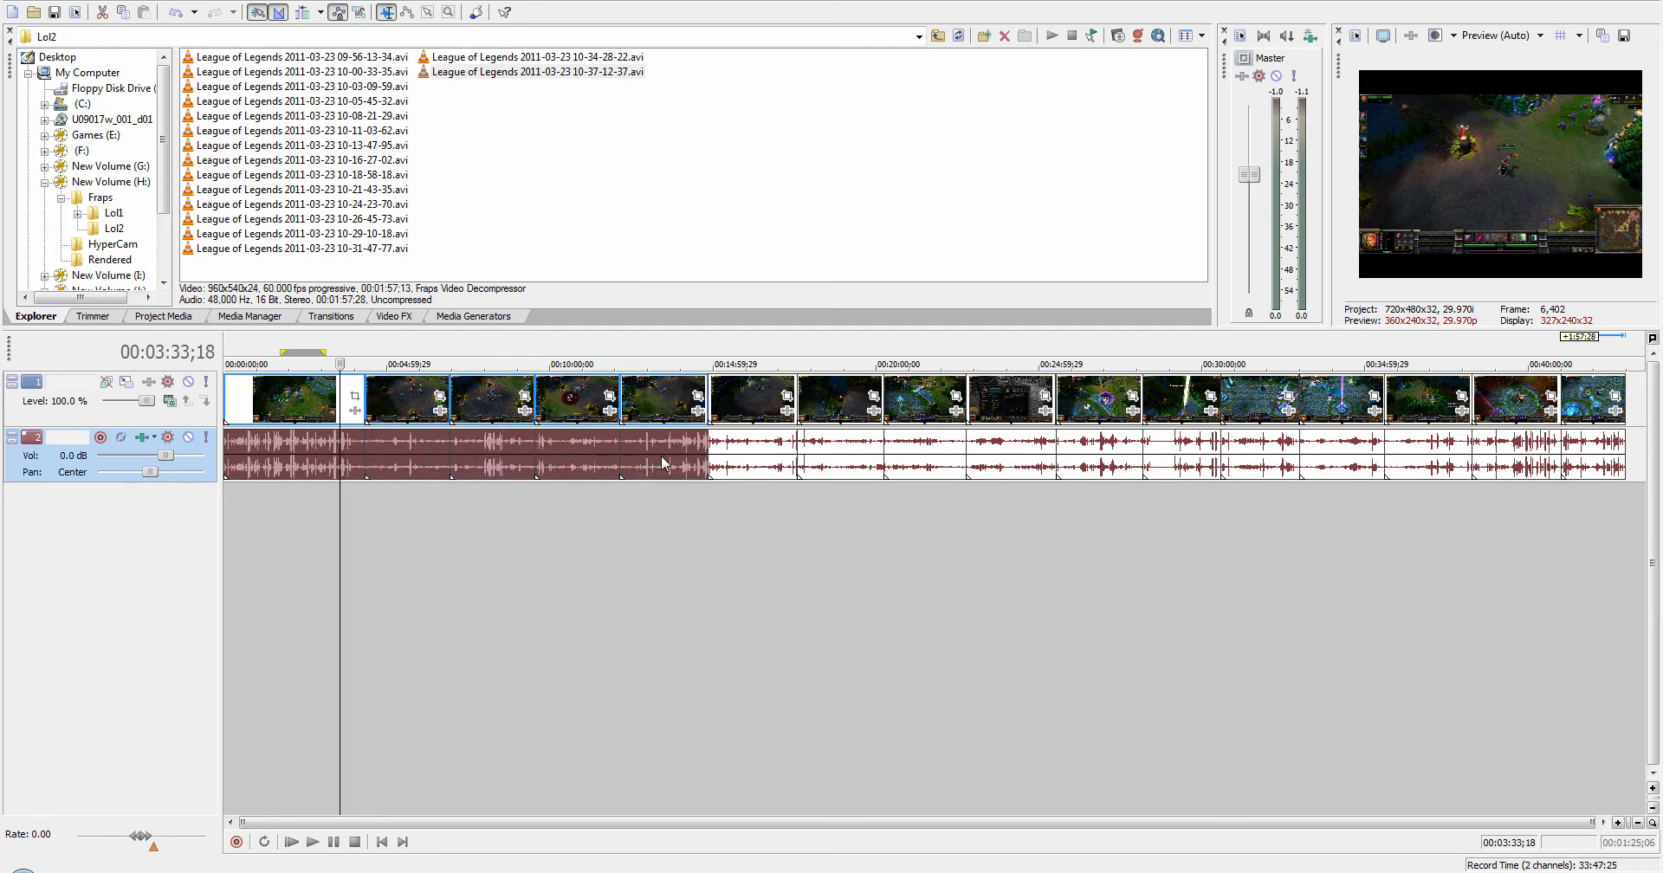
pyautogui.keyDown('ctrl'); pyautogui.click(781, 463); pyautogui.keyUp('ctrl')
pyautogui.keyDown('ctrl'); pyautogui.click(840, 464); pyautogui.keyUp('ctrl')
pyautogui.keyDown('ctrl'); pyautogui.click(922, 463); pyautogui.keyUp('ctrl')
pyautogui.keyDown('ctrl'); pyautogui.click(1009, 462); pyautogui.keyUp('ctrl')
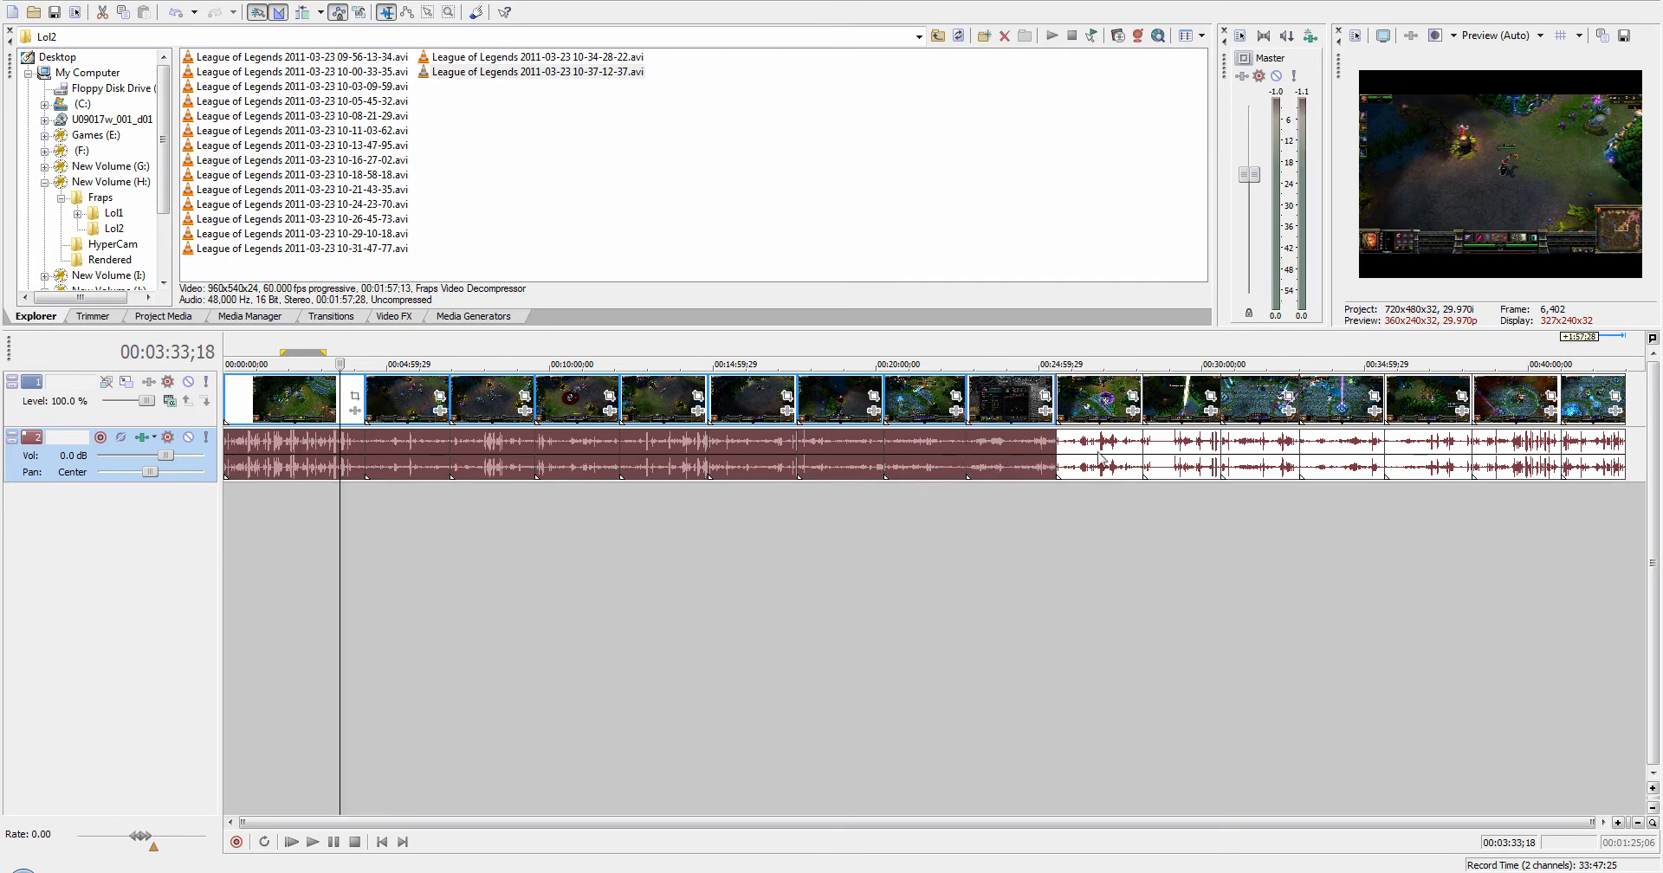
pyautogui.keyDown('ctrl'); pyautogui.click(1138, 459); pyautogui.keyUp('ctrl')
pyautogui.keyDown('ctrl'); pyautogui.click(1219, 459); pyautogui.keyUp('ctrl')
pyautogui.keyDown('ctrl'); pyautogui.click(1266, 462); pyautogui.keyUp('ctrl')
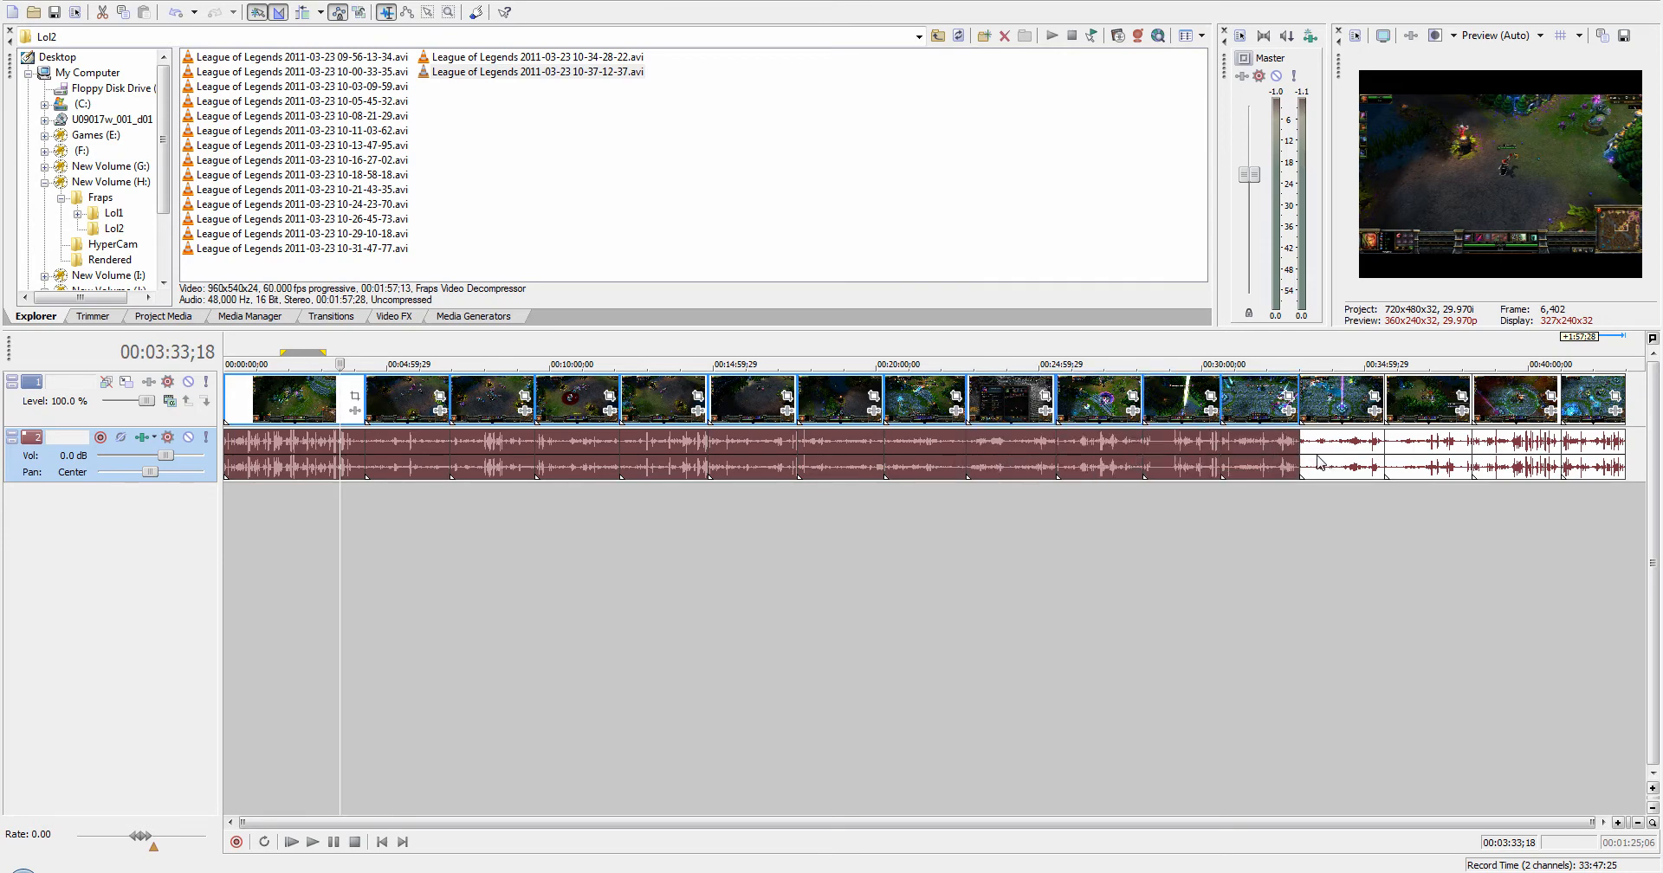
pyautogui.click(1181, 578)
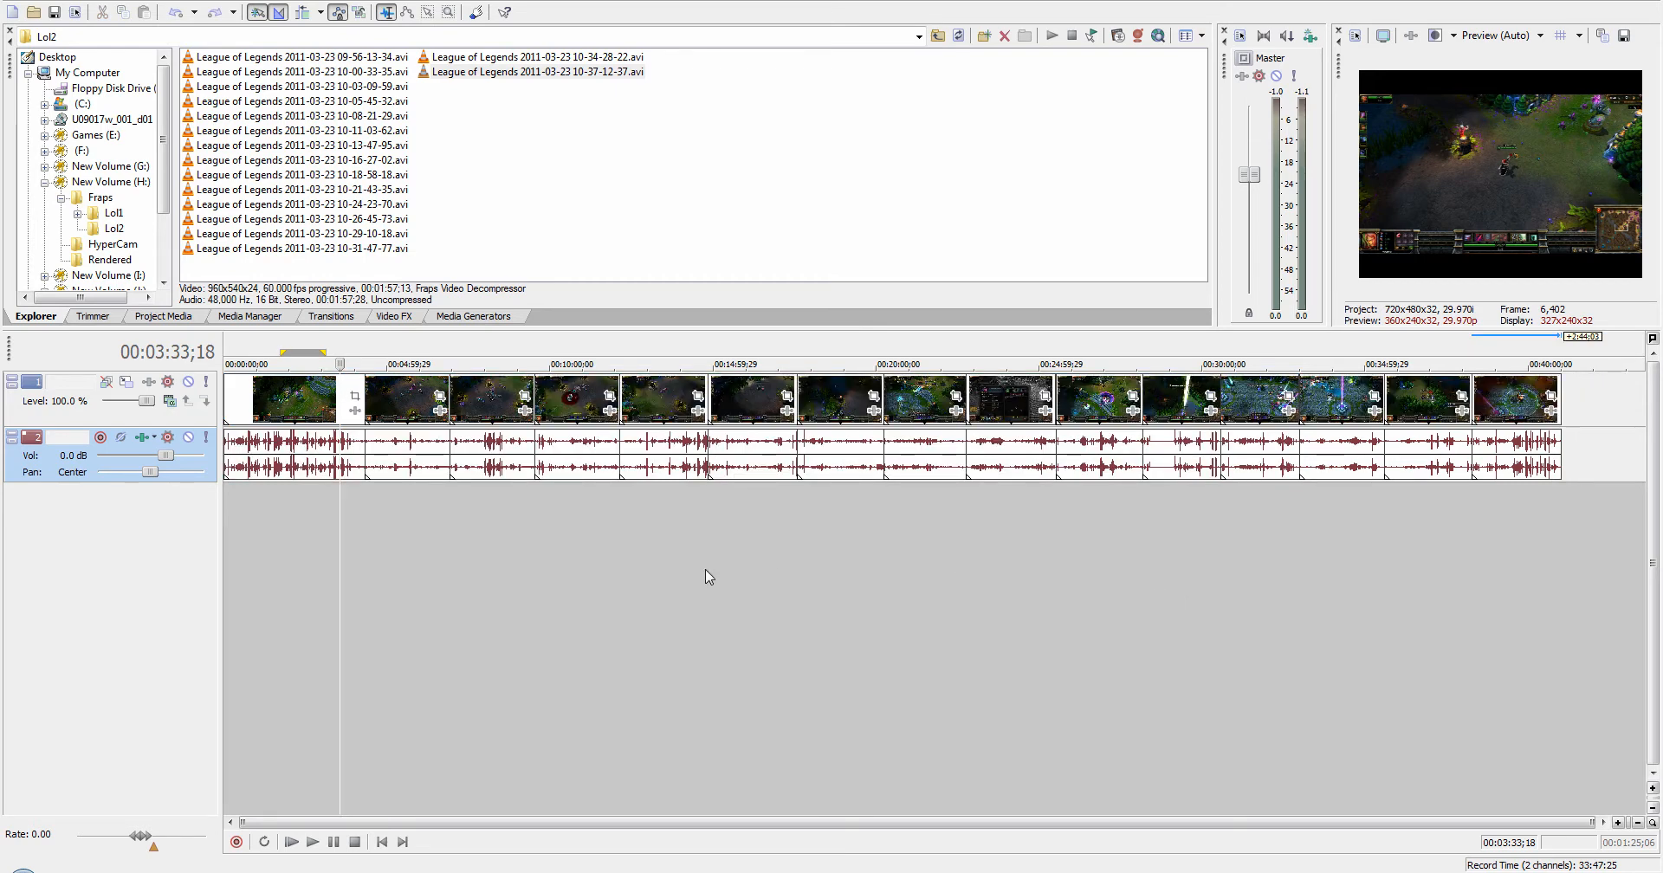
# Step: Examine the video gaps between clips at 00:14:50;15 and 00:25:30;27 on the timeline
pyautogui.scroll(3, 594, 568)
pyautogui.scroll(1, 676, 593)
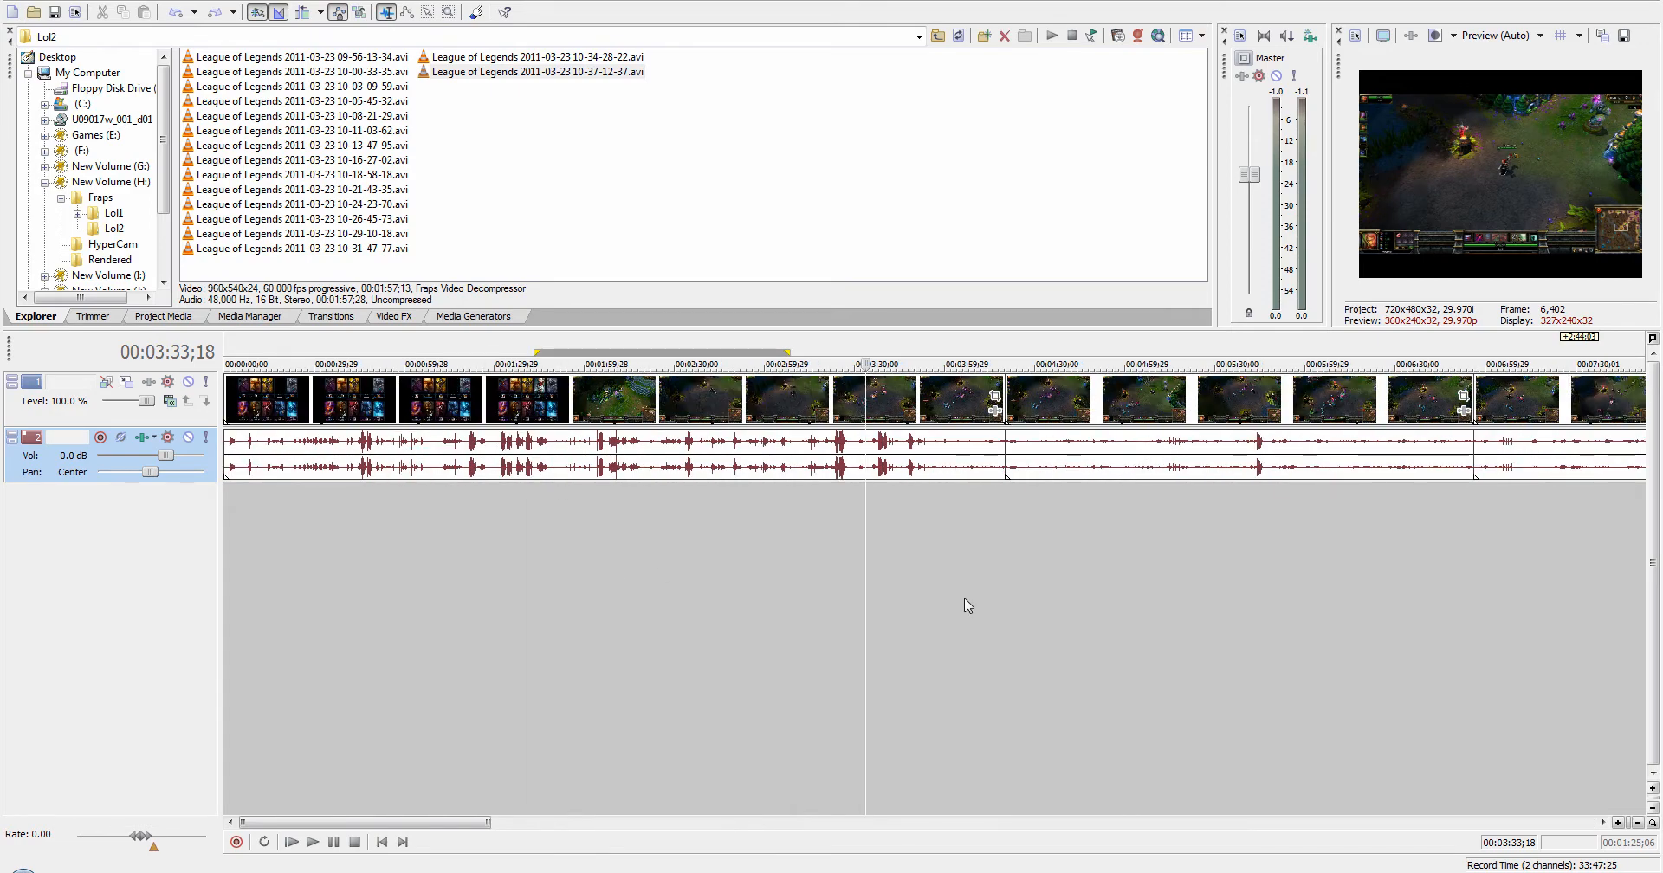
pyautogui.scroll(-3, 952, 600)
pyautogui.scroll(1, 947, 598)
pyautogui.click(885, 555)
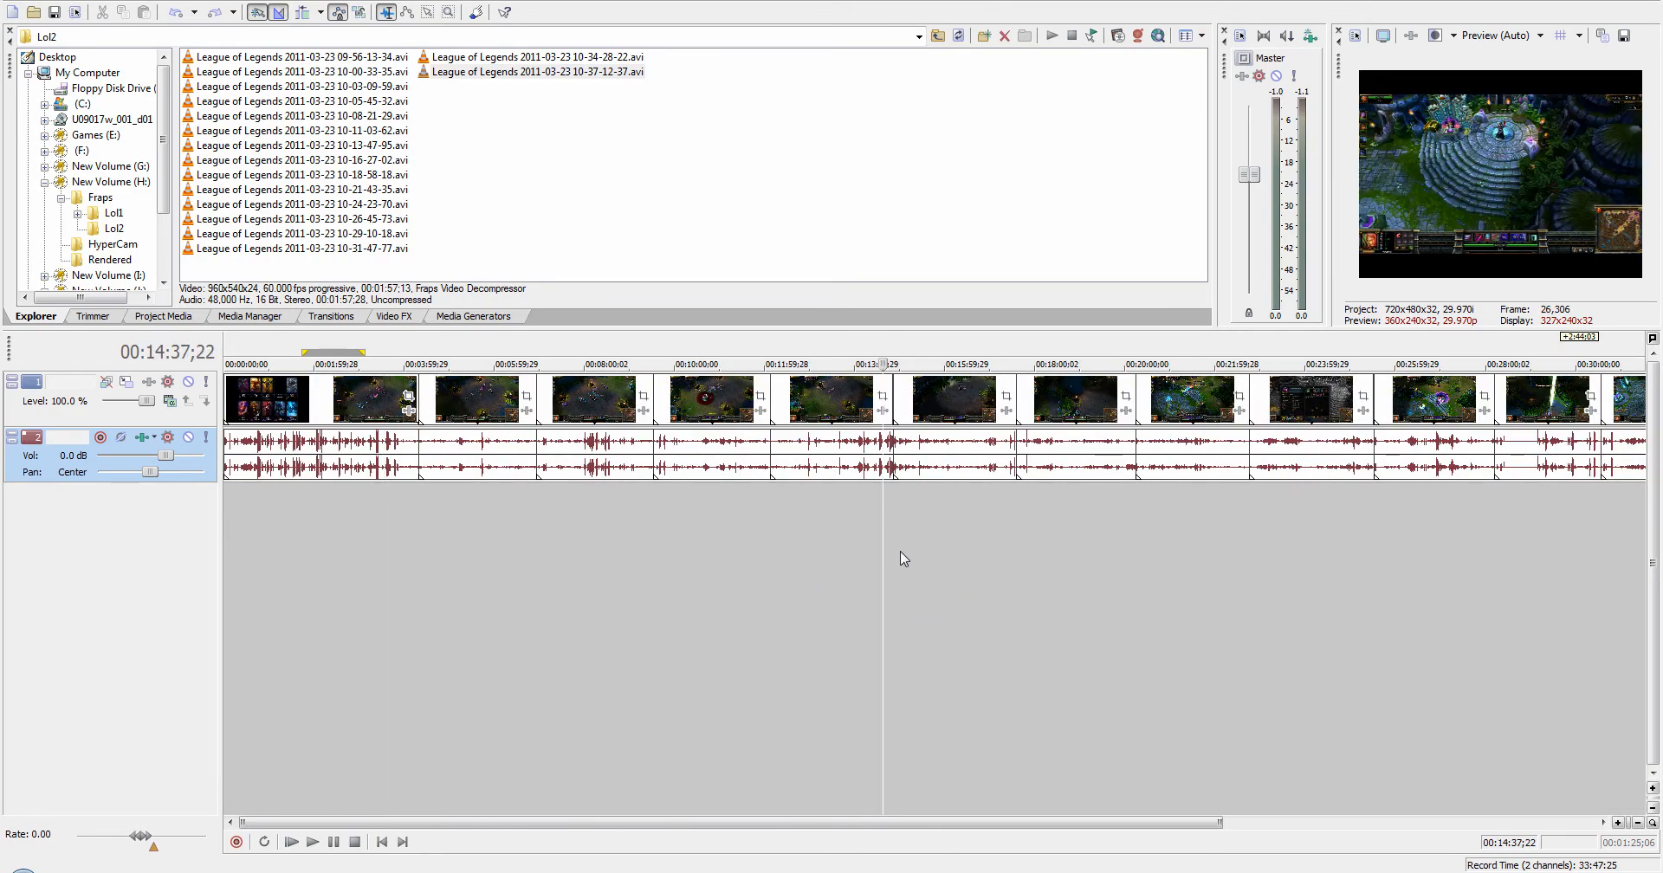
pyautogui.scroll(12, 906, 554)
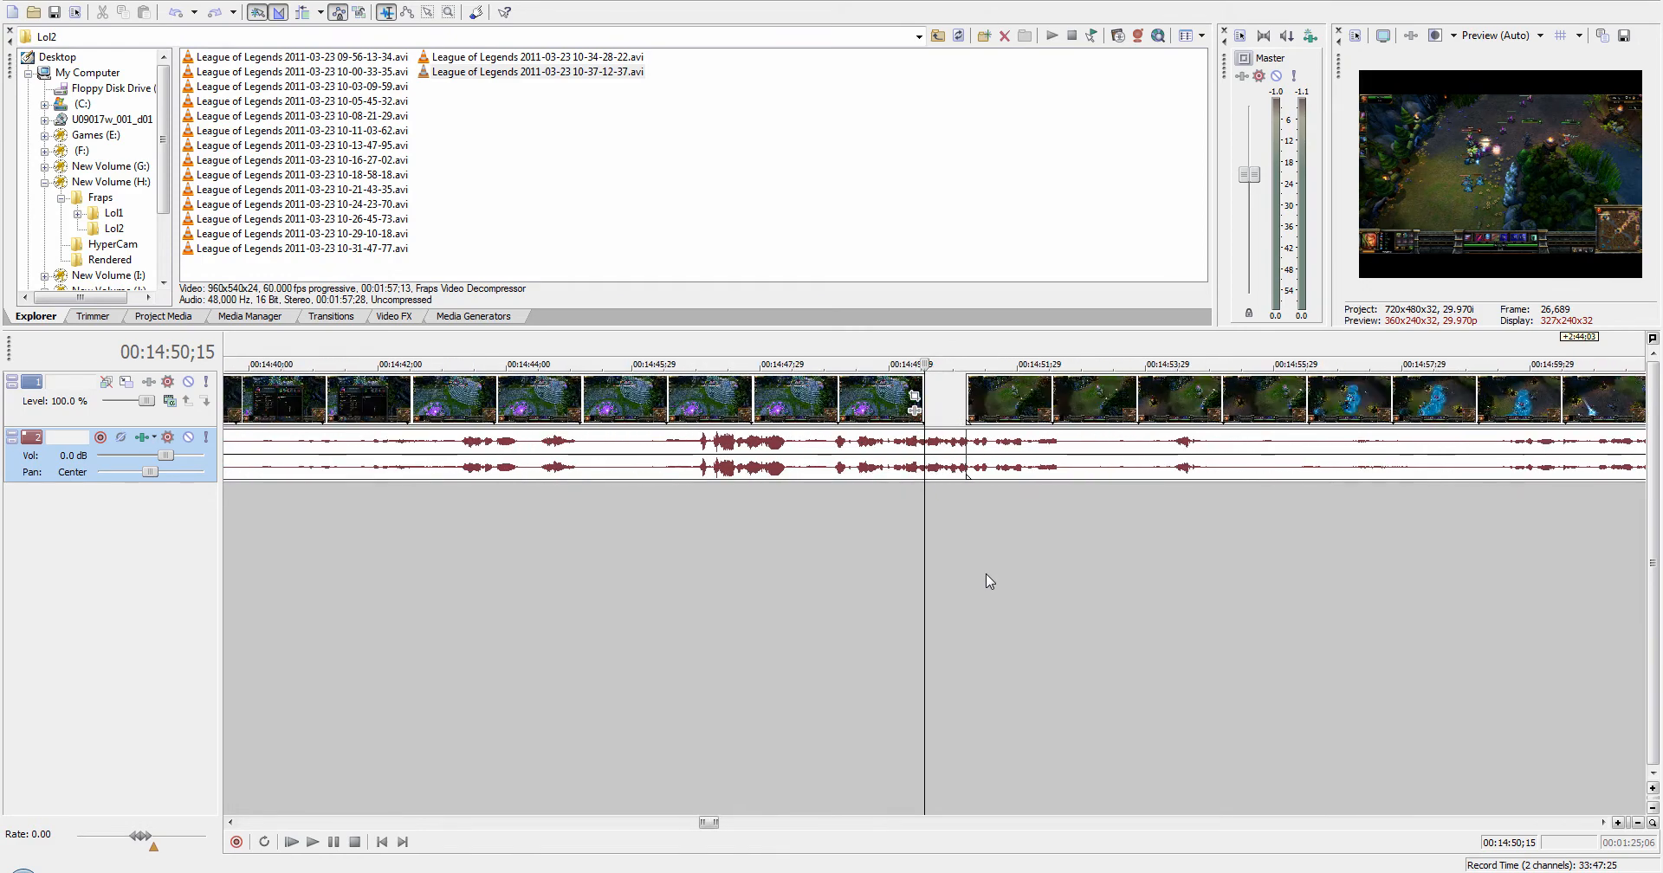
pyautogui.scroll(-10, 986, 573)
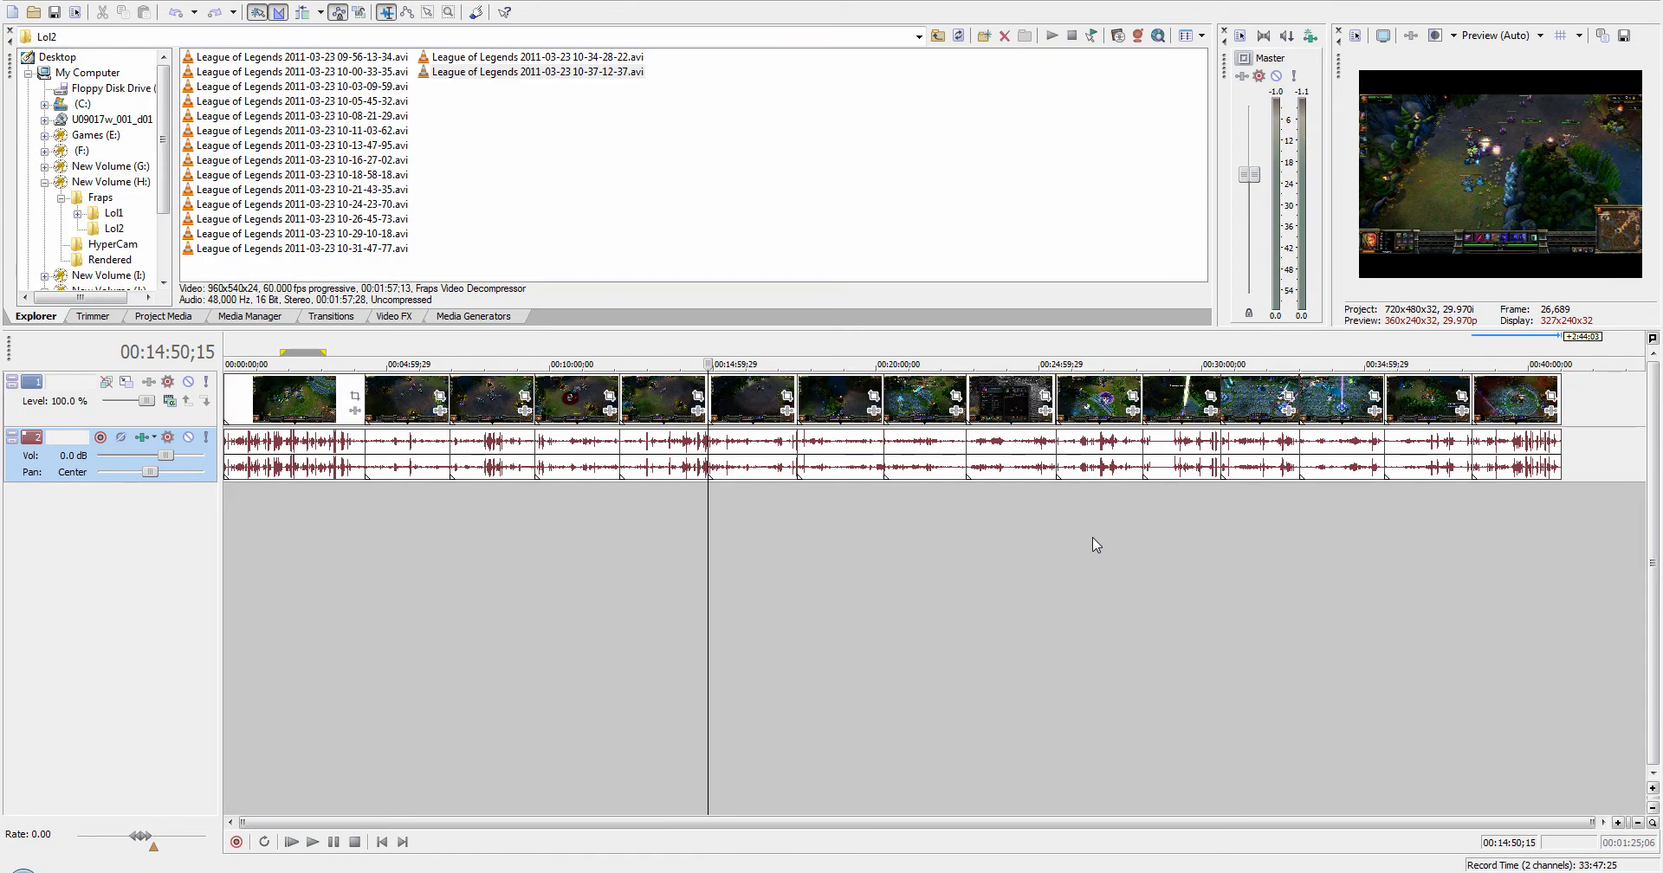
pyautogui.click(1053, 554)
pyautogui.scroll(11, 1055, 556)
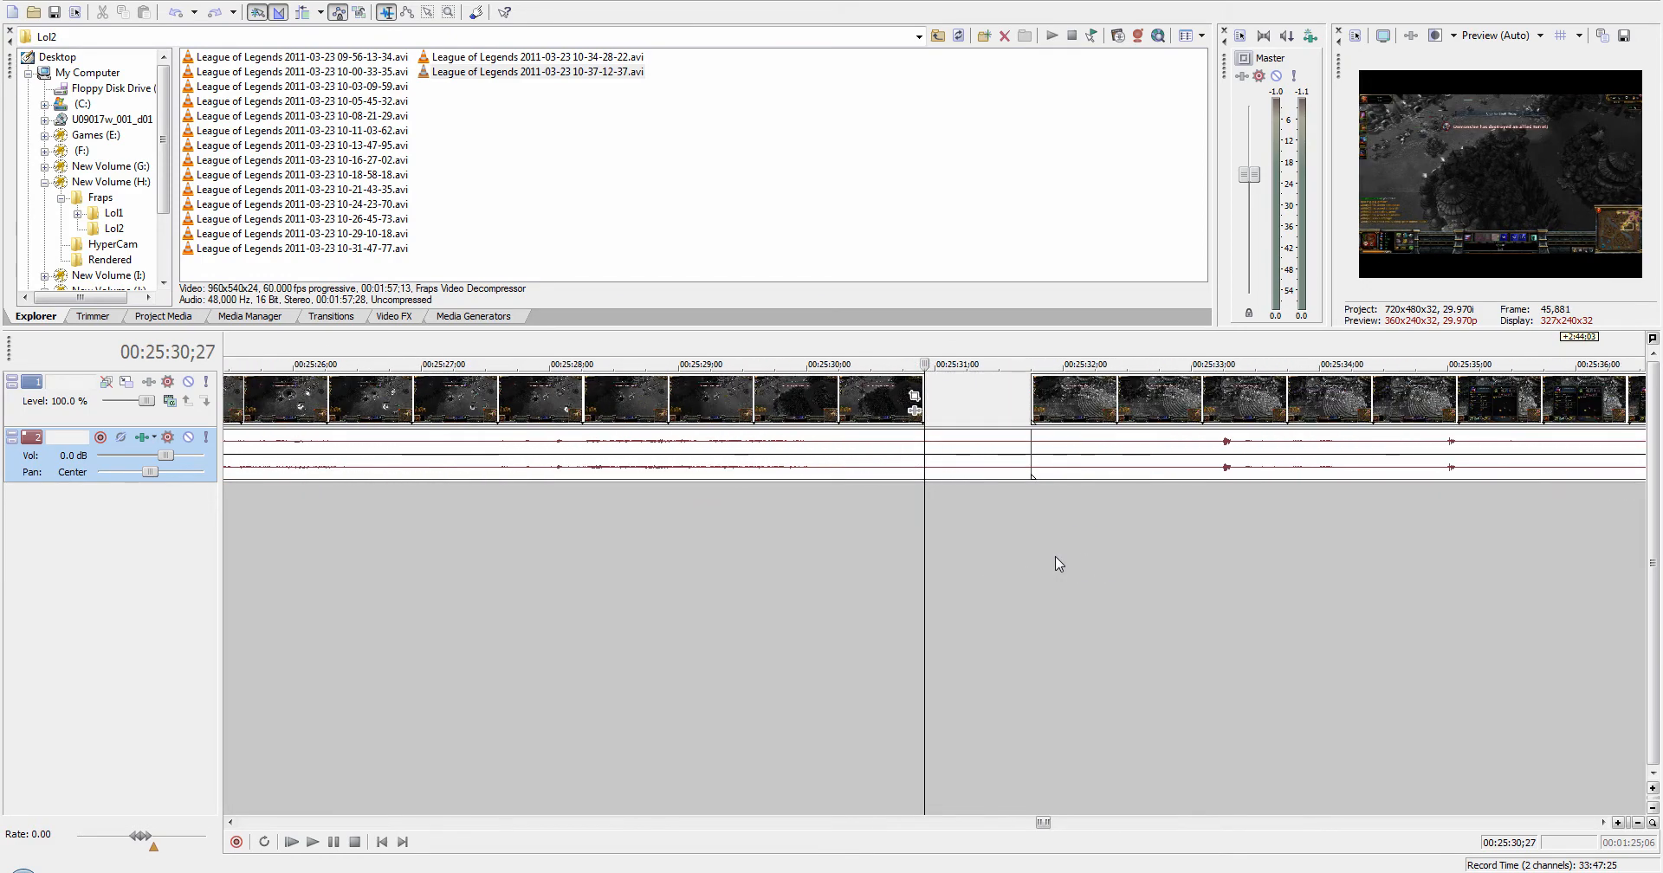
pyautogui.scroll(-10, 1054, 556)
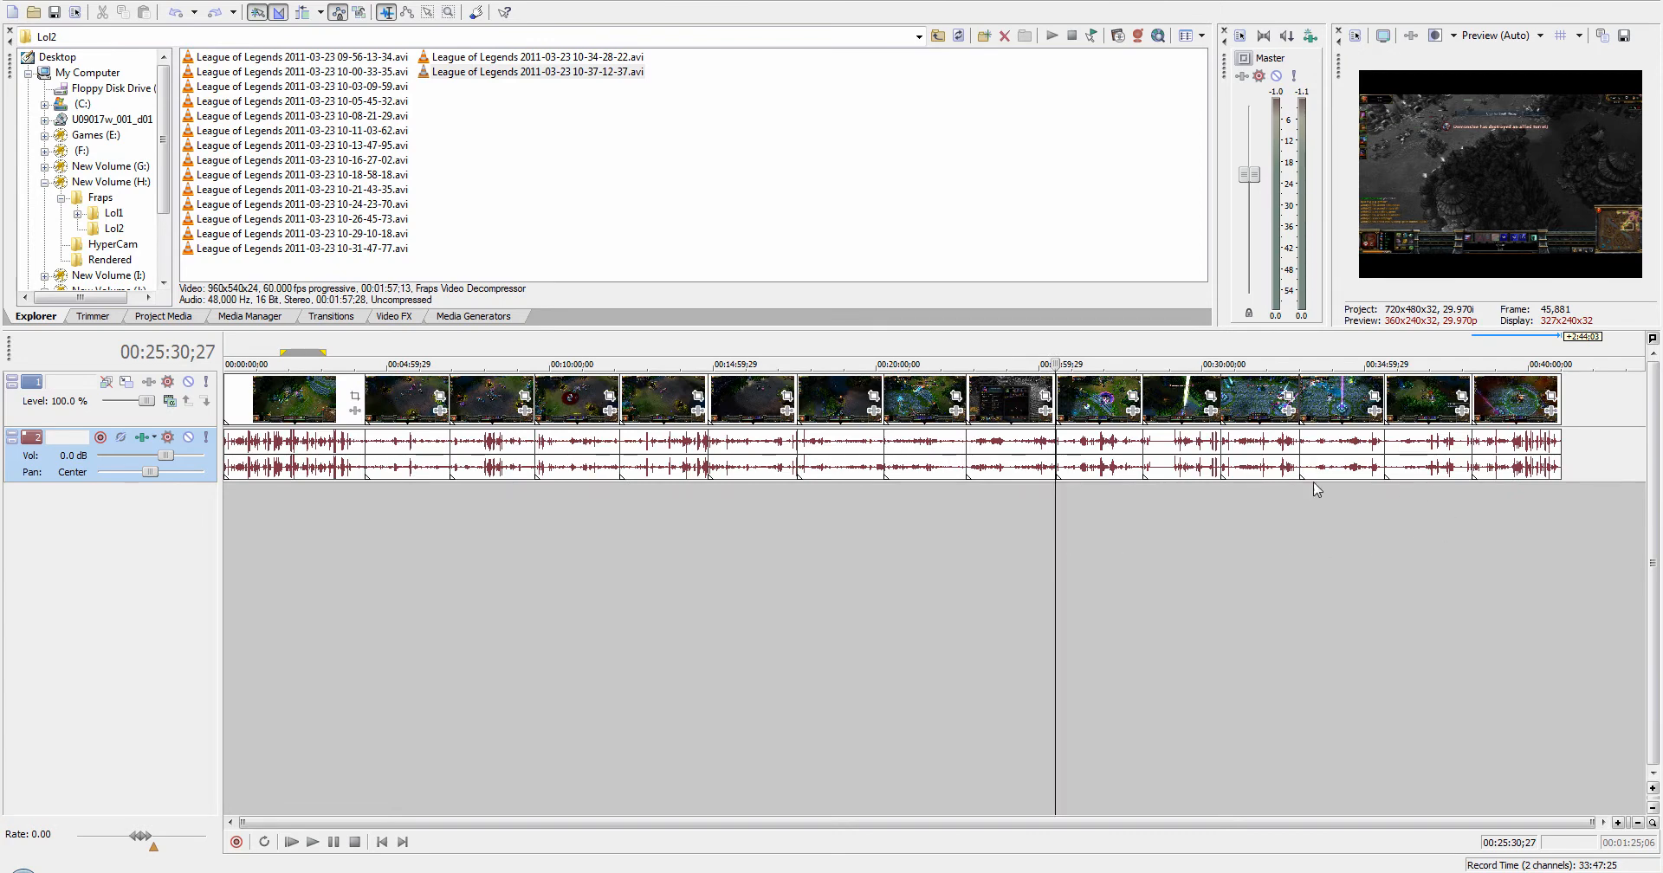
# Step: Play the last clip from 00:40:29;13, and move the cursor to 00:40:54;19 and to the clip's start at 00:38:17;06
pyautogui.click(1543, 534)
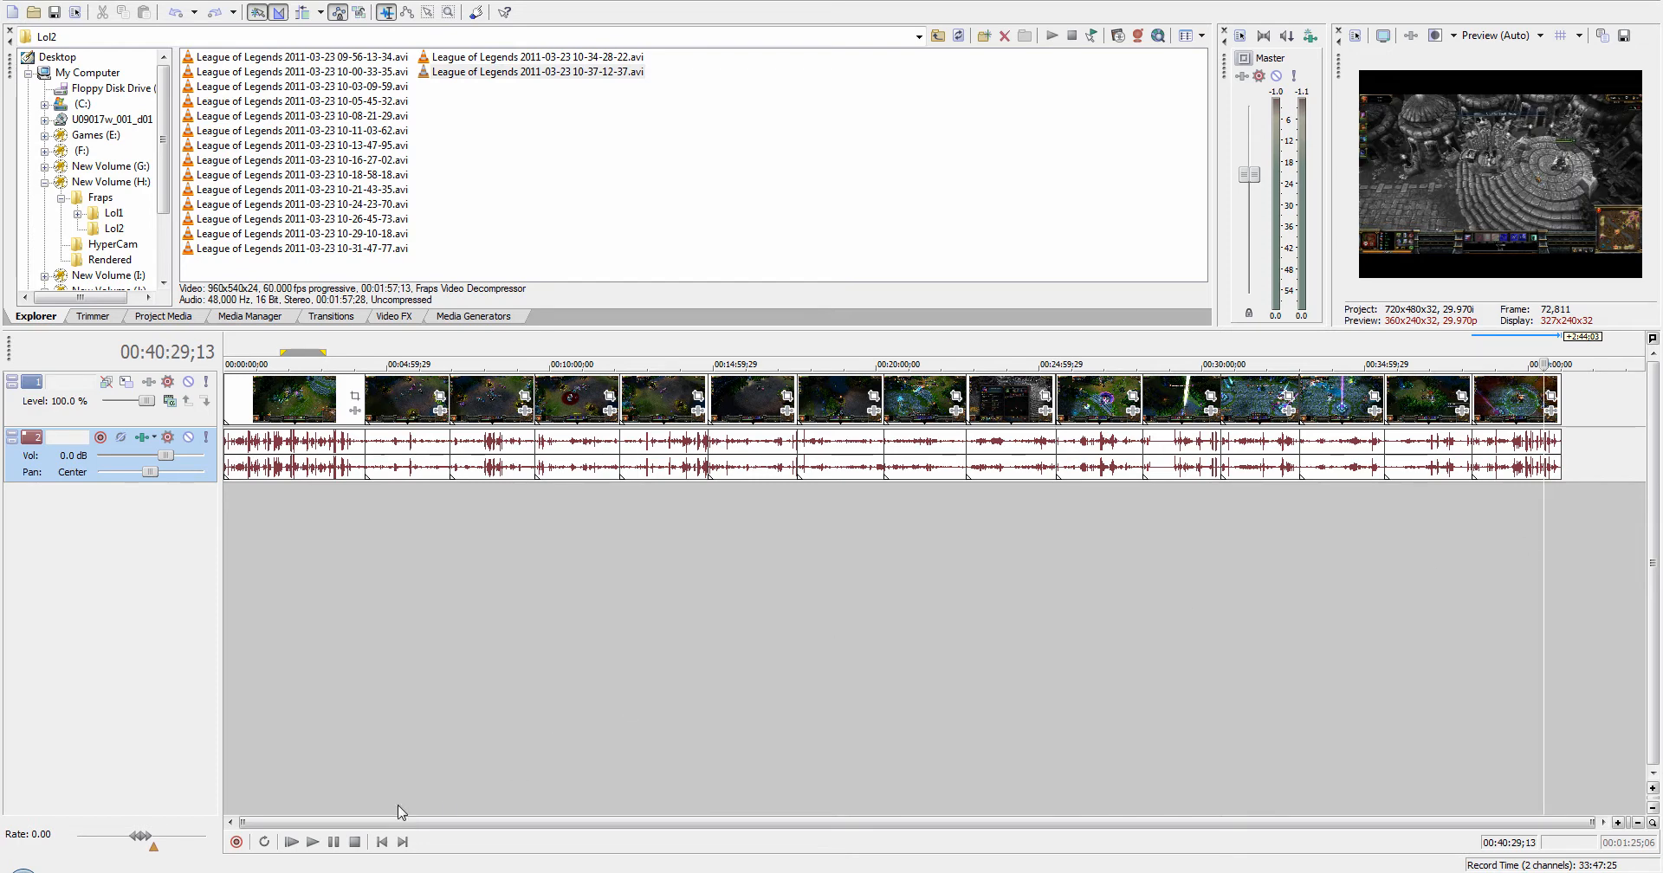
pyautogui.click(311, 842)
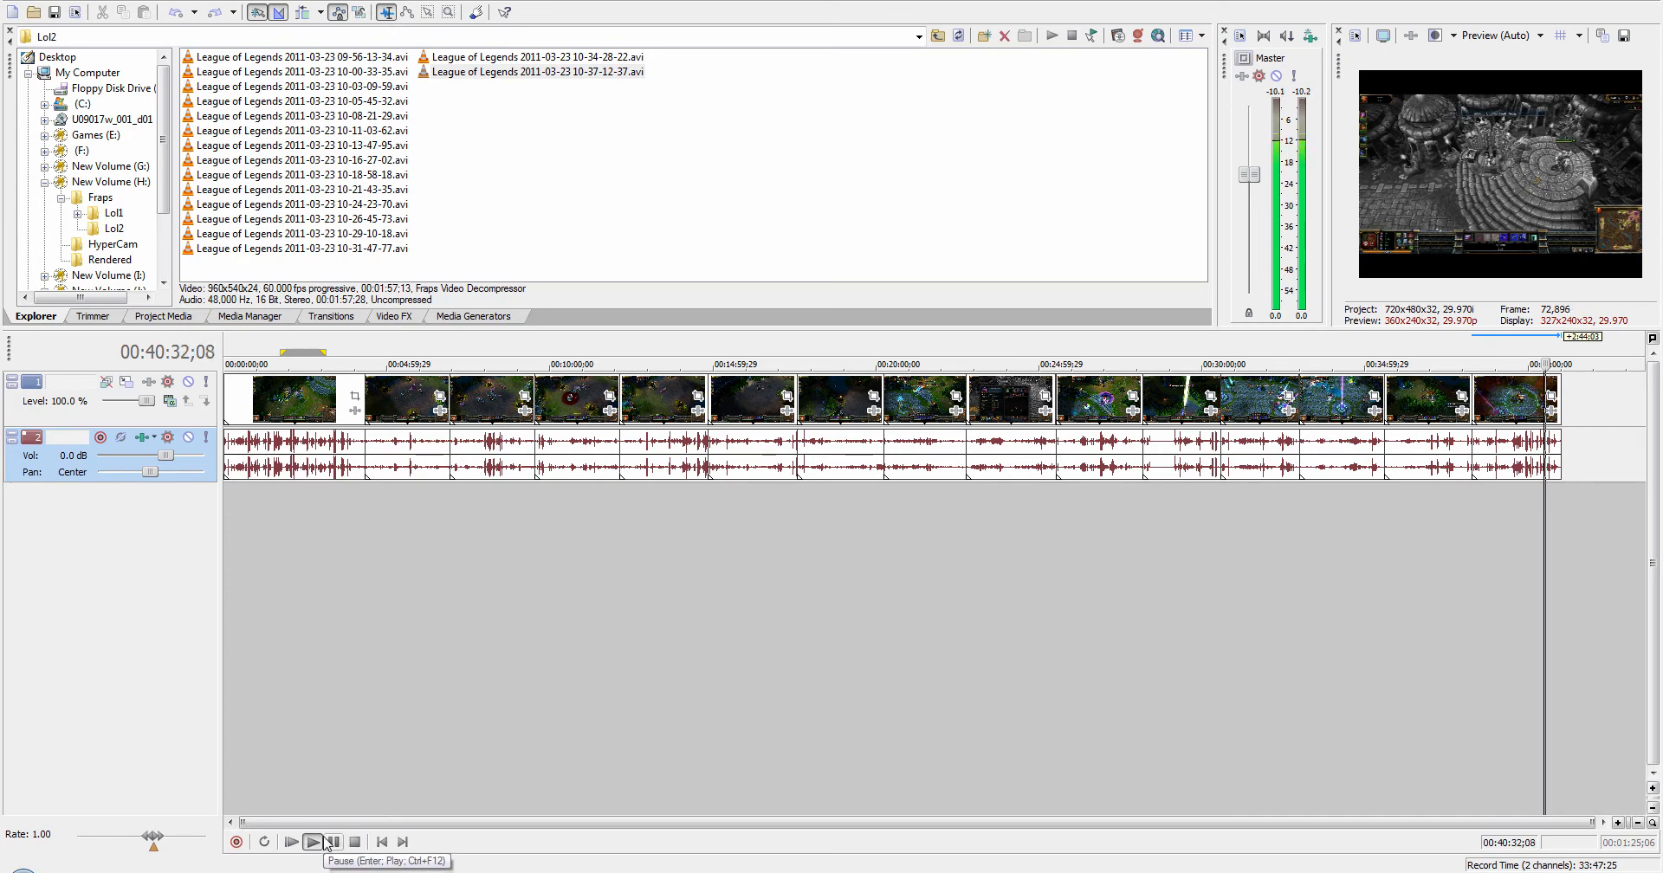
pyautogui.click(1554, 514)
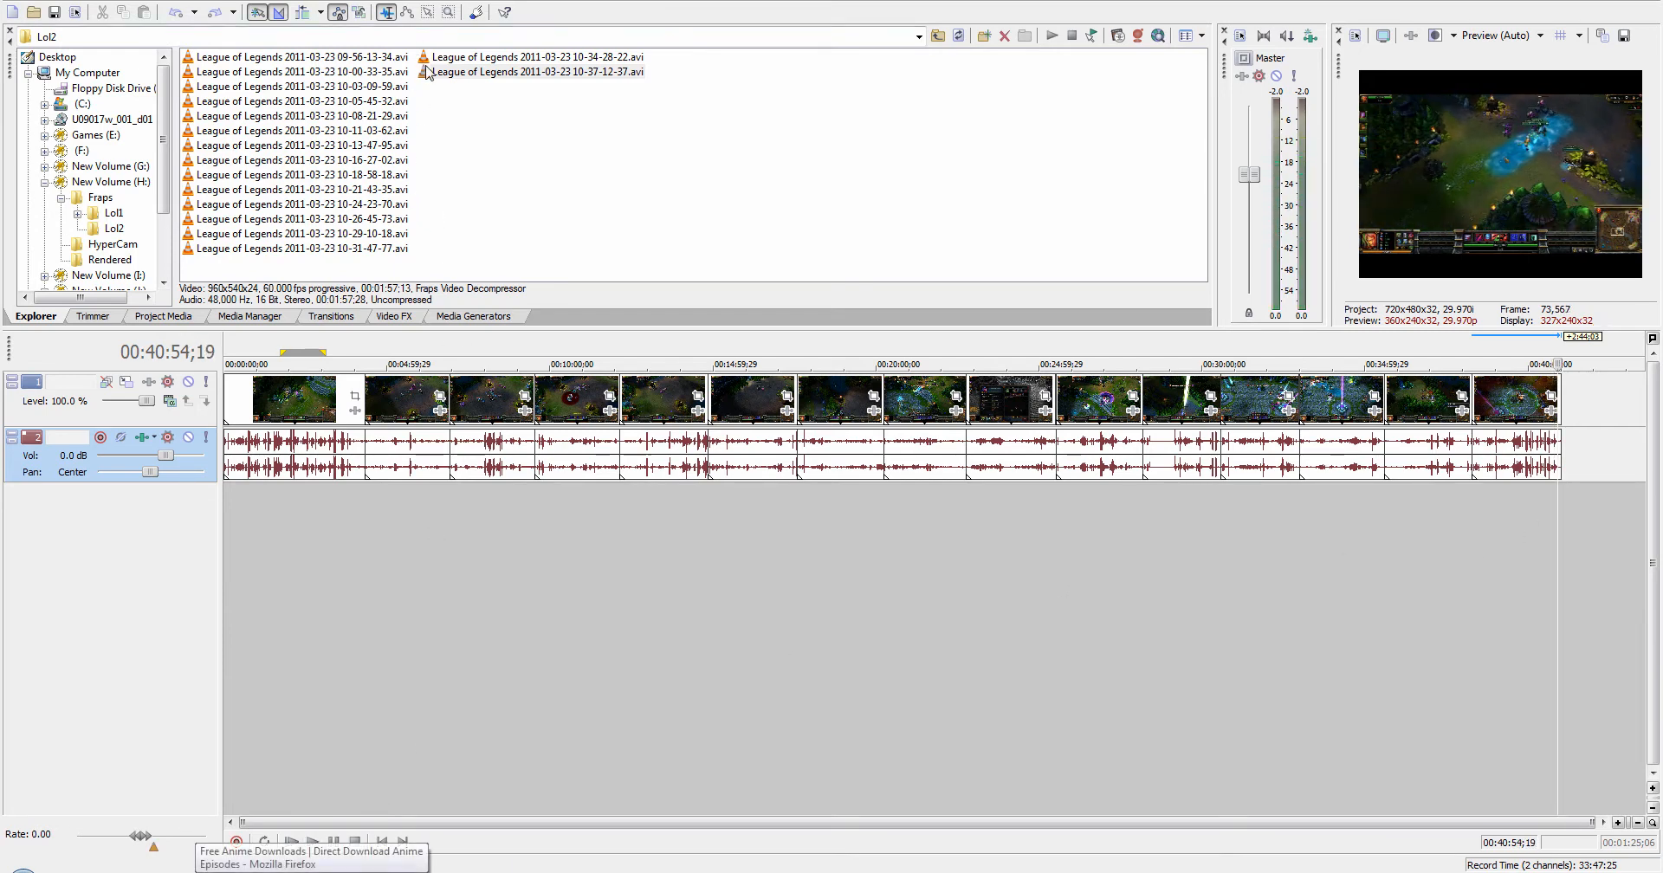
pyautogui.click(1471, 533)
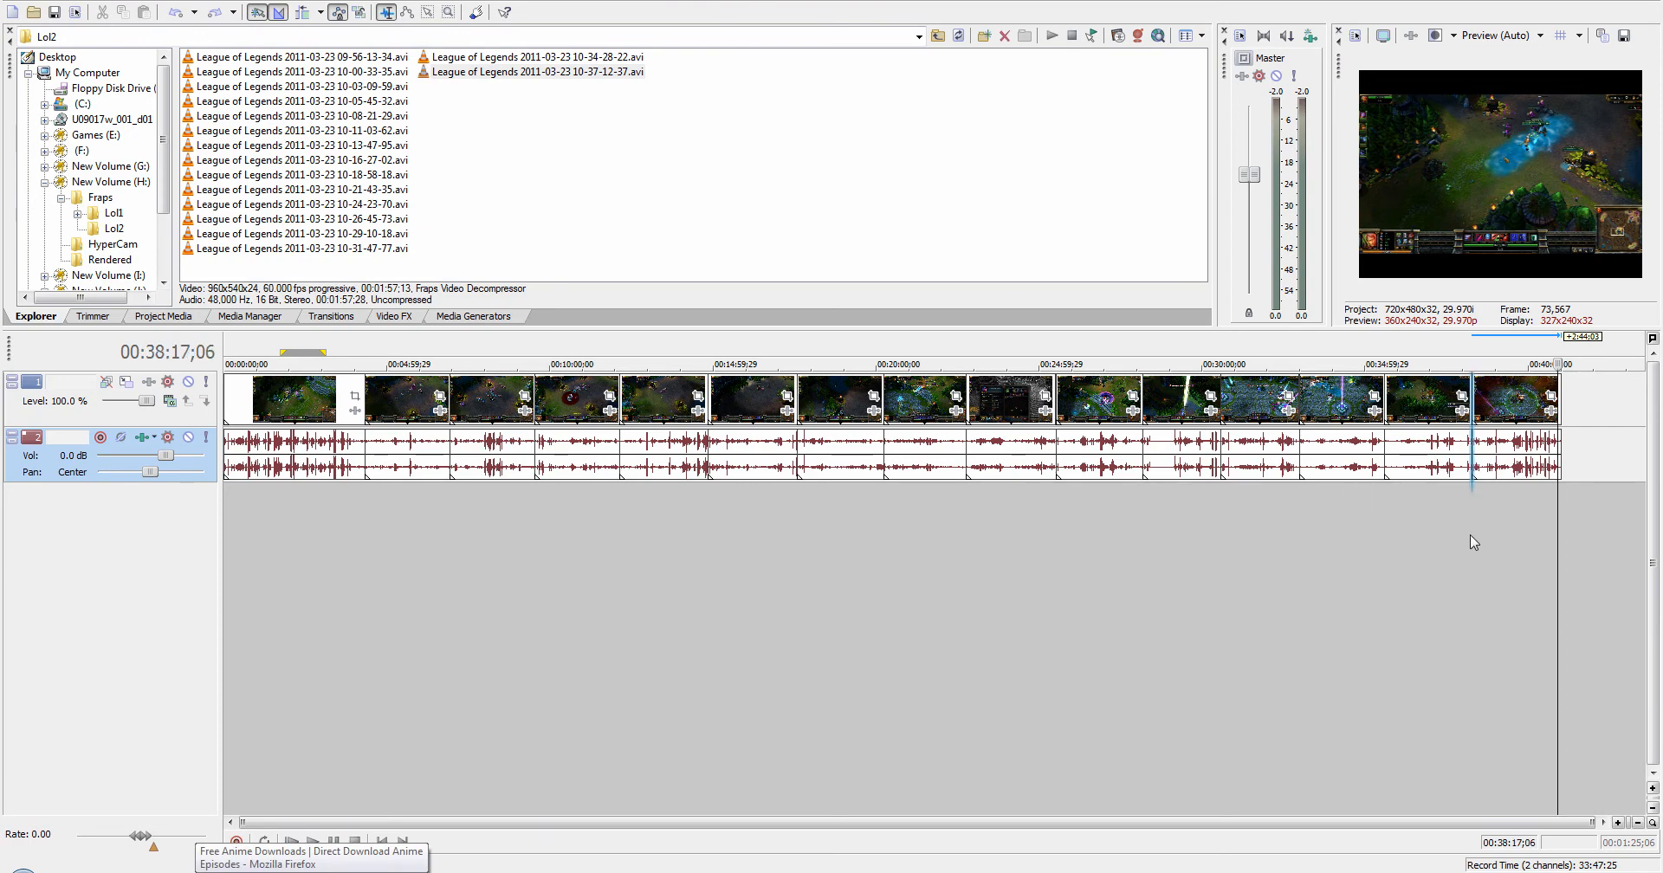
pyautogui.click(1562, 555)
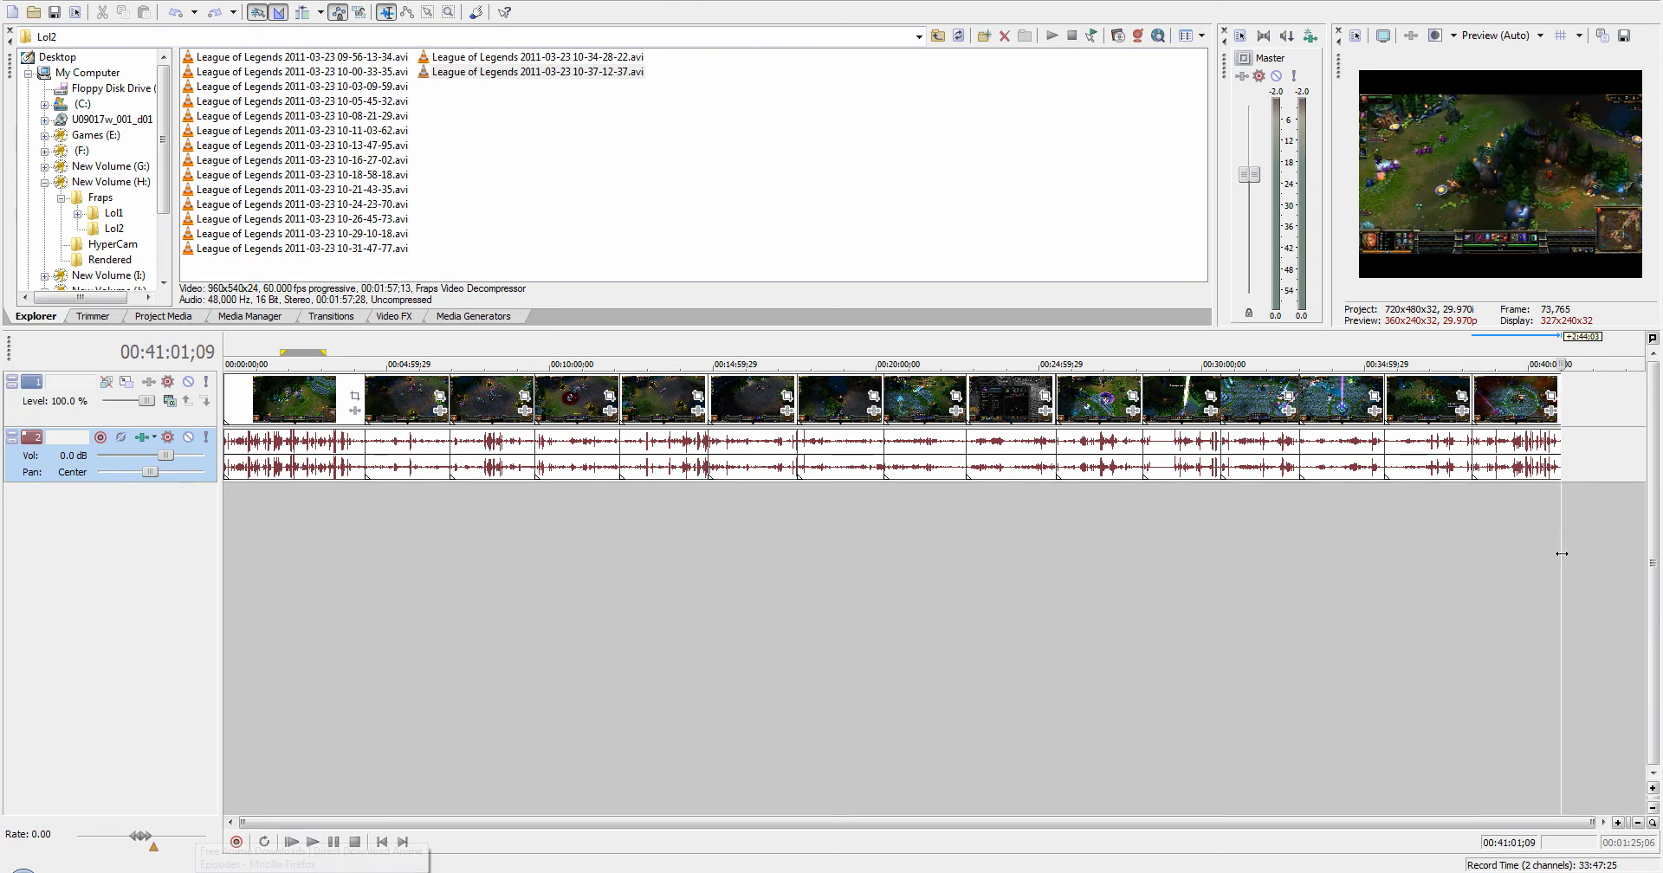
pyautogui.scroll(15, 1533, 603)
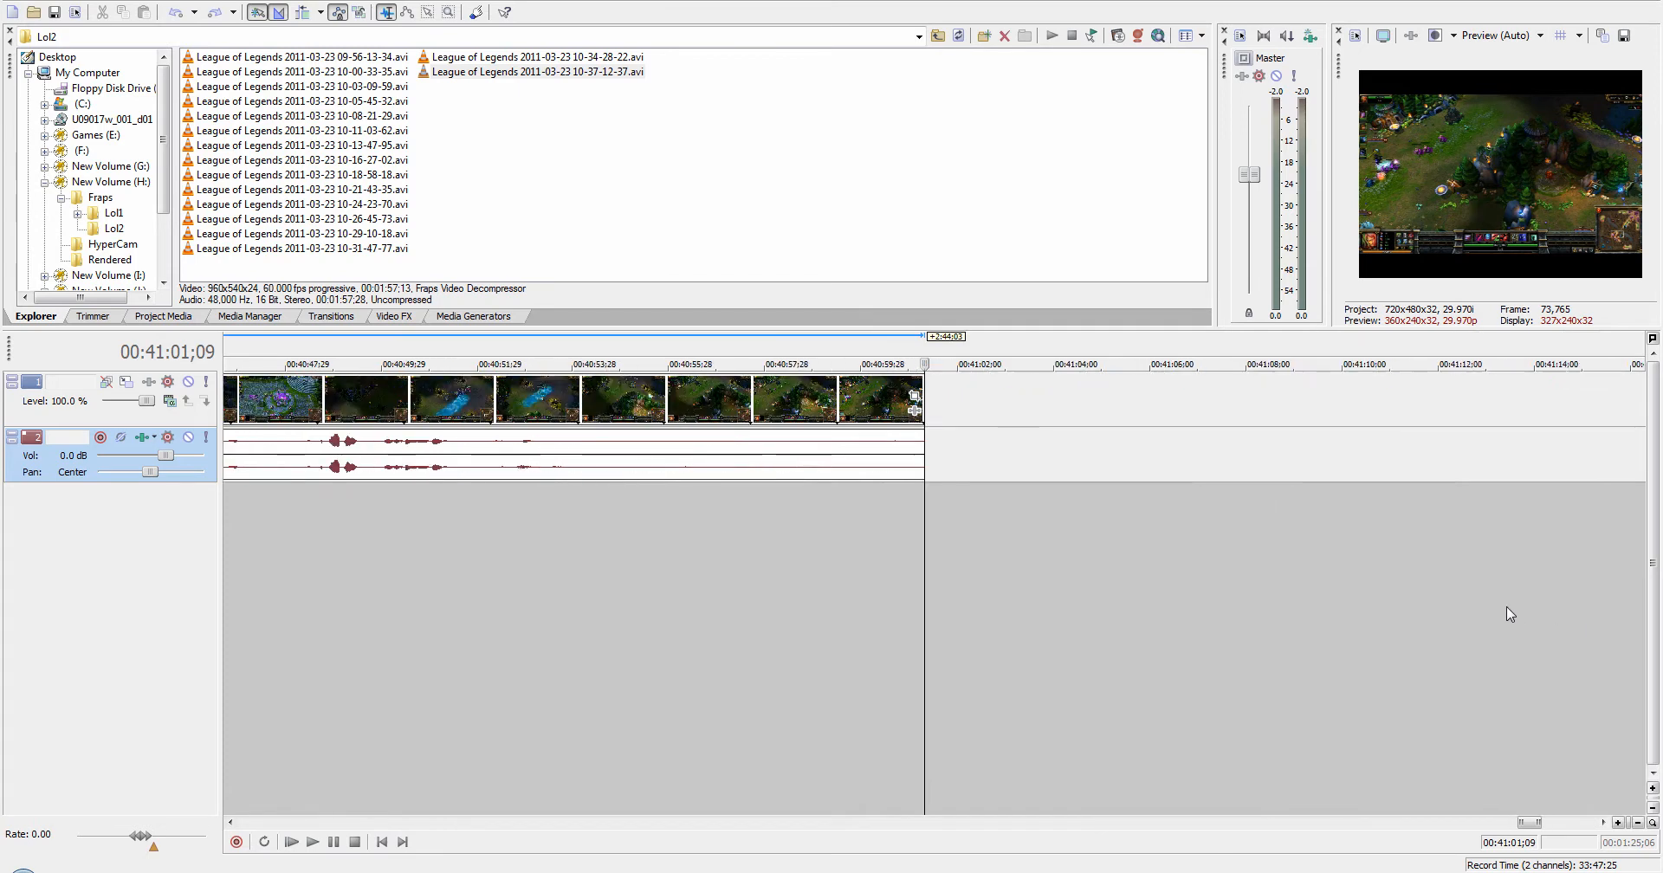
pyautogui.scroll(2, 952, 580)
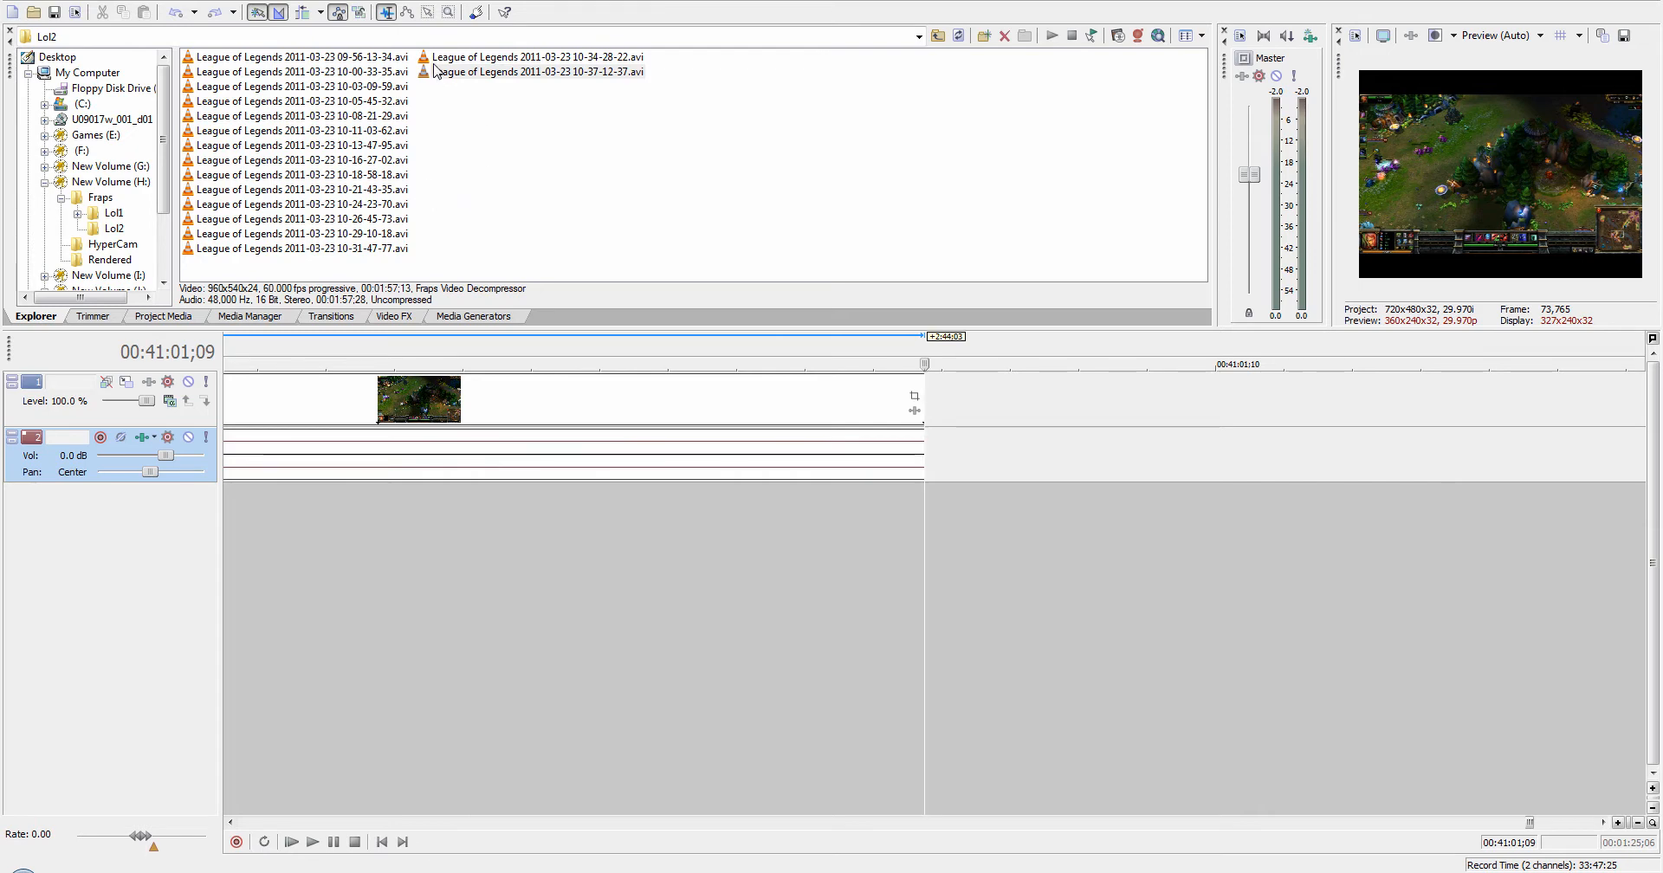
pyautogui.moveTo(445, 73); pyautogui.dragTo(932, 465)
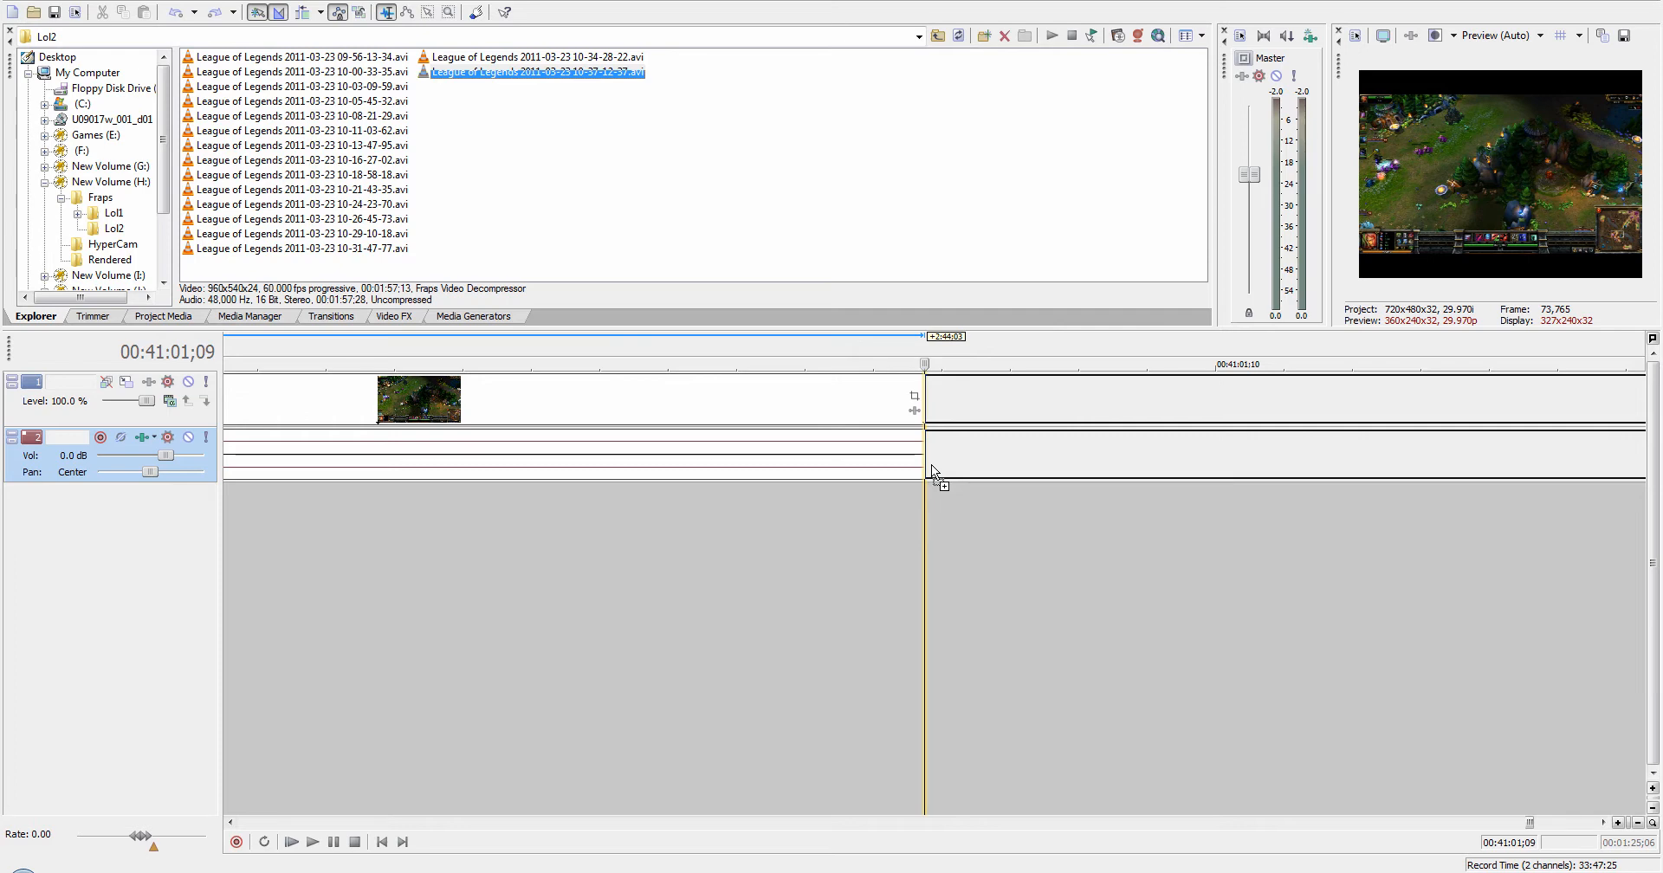
pyautogui.moveTo(932, 464); pyautogui.dragTo(931, 465)
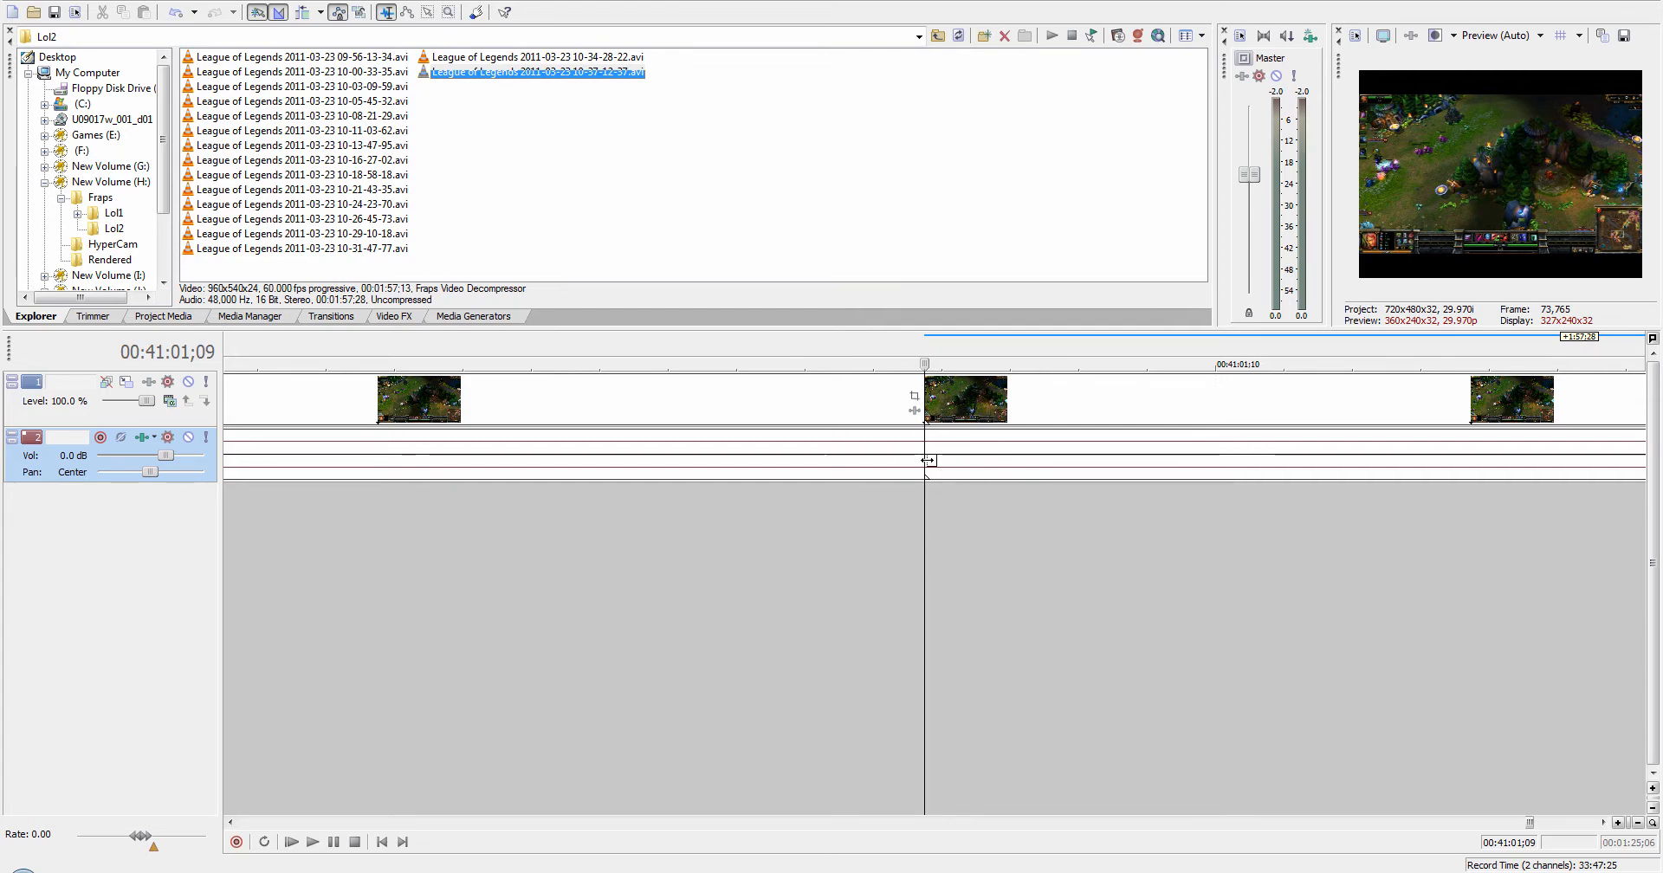
# Step: Select all the audio events on the audio track, from the first clip to the last, and create a new group from them
pyautogui.click(923, 585)
pyautogui.press('`')
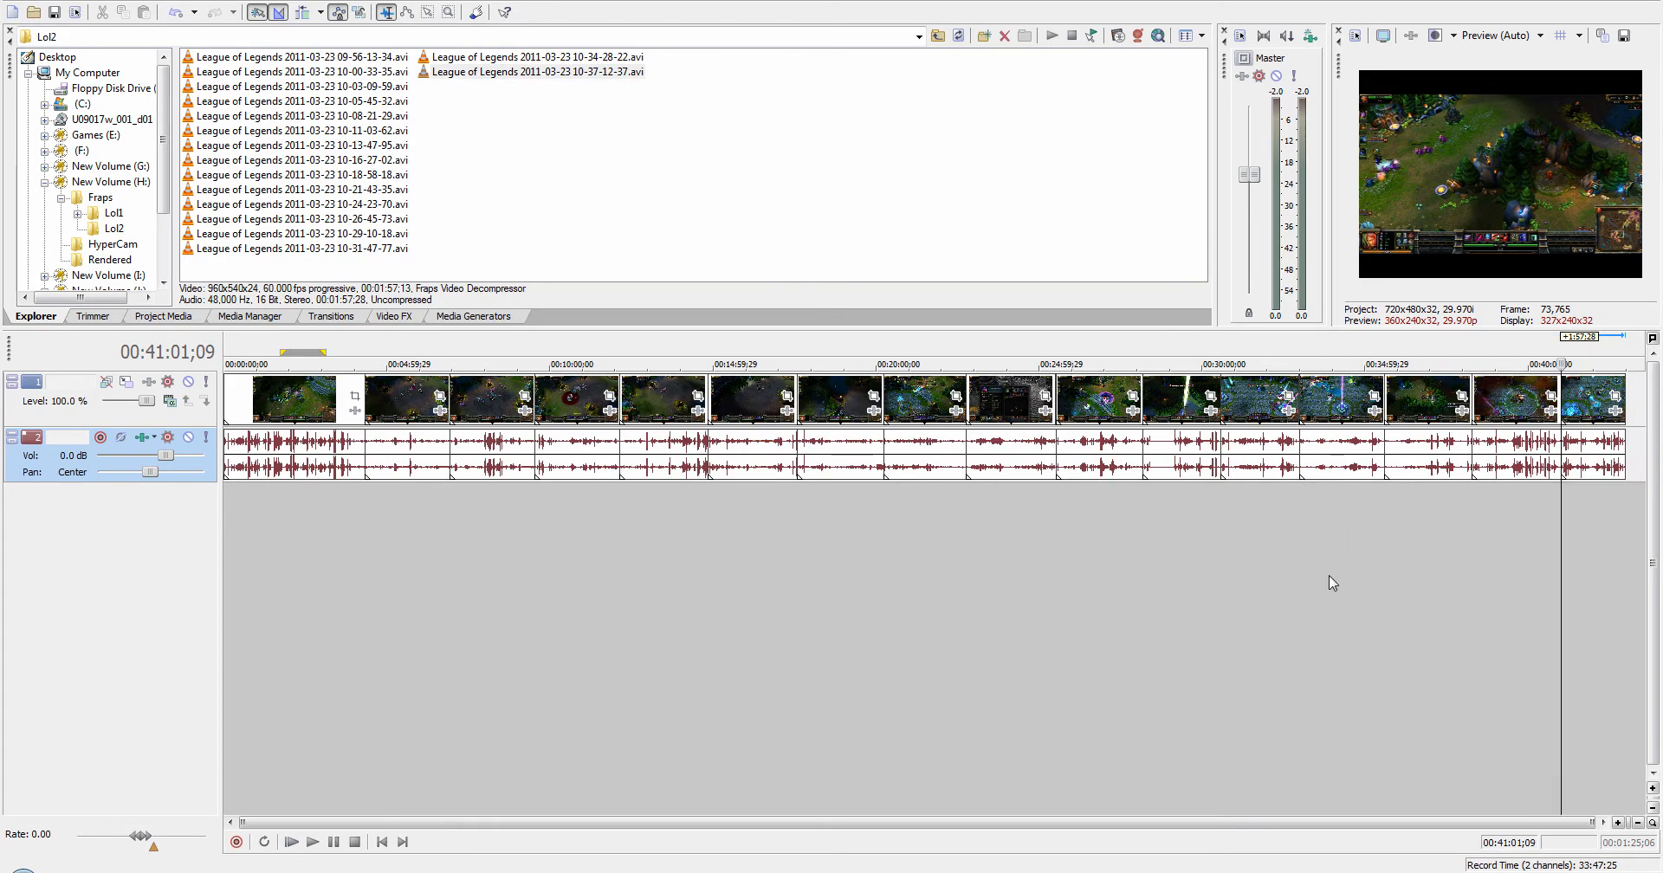
pyautogui.click(312, 459)
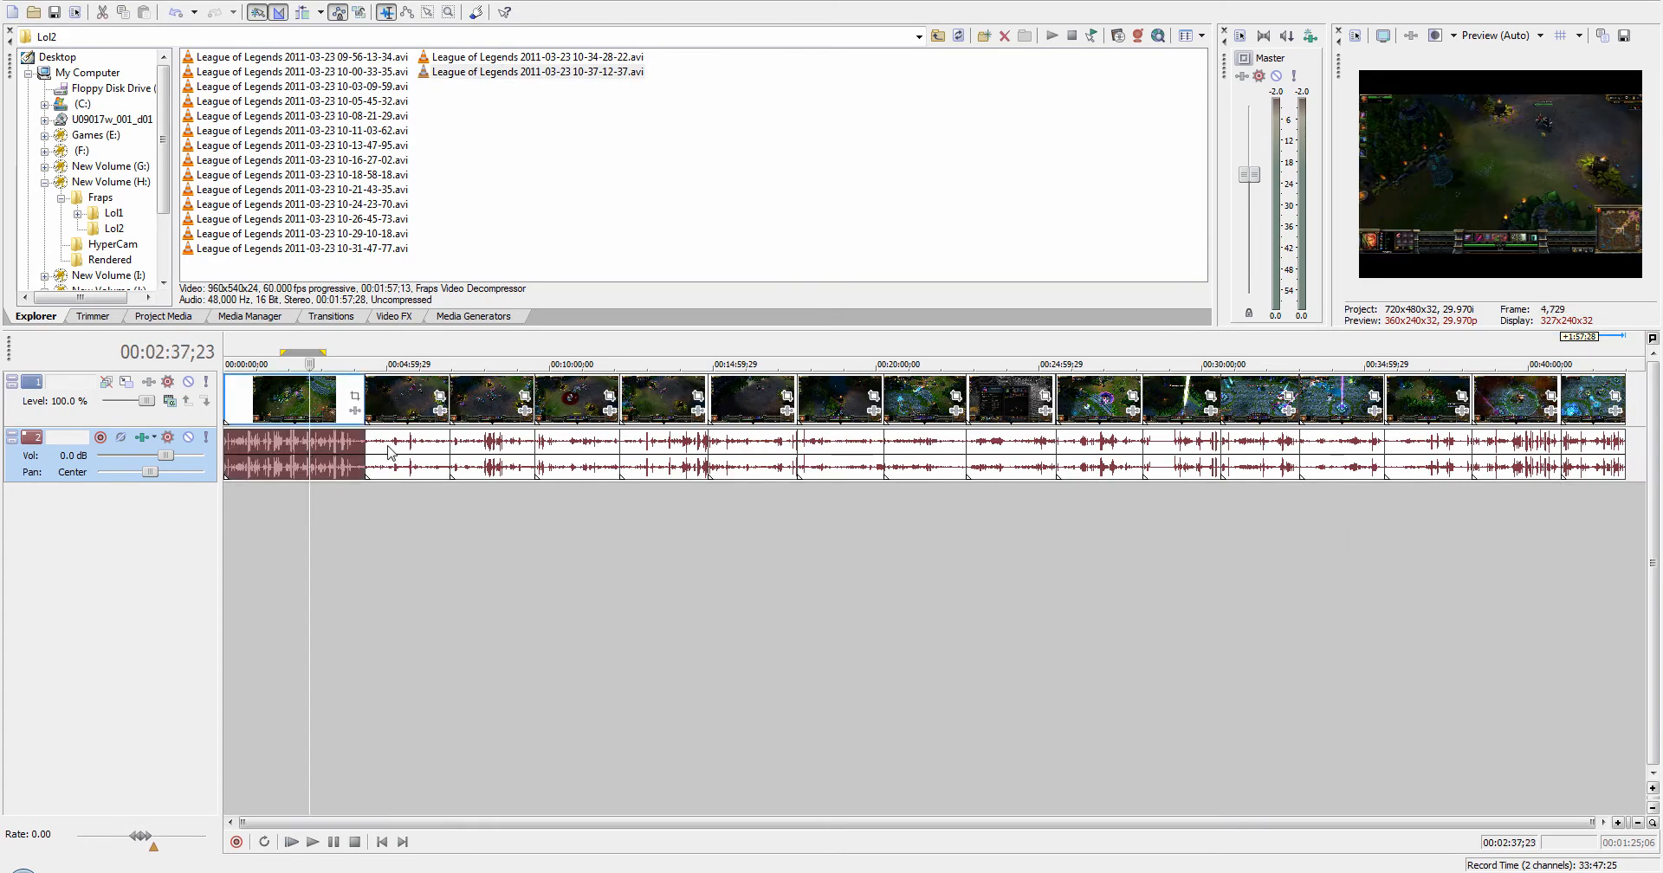
pyautogui.keyDown('ctrl'); pyautogui.click(403, 450); pyautogui.keyUp('ctrl')
pyautogui.keyDown('ctrl'); pyautogui.click(485, 451); pyautogui.keyUp('ctrl')
pyautogui.keyDown('ctrl'); pyautogui.click(576, 450); pyautogui.keyUp('ctrl')
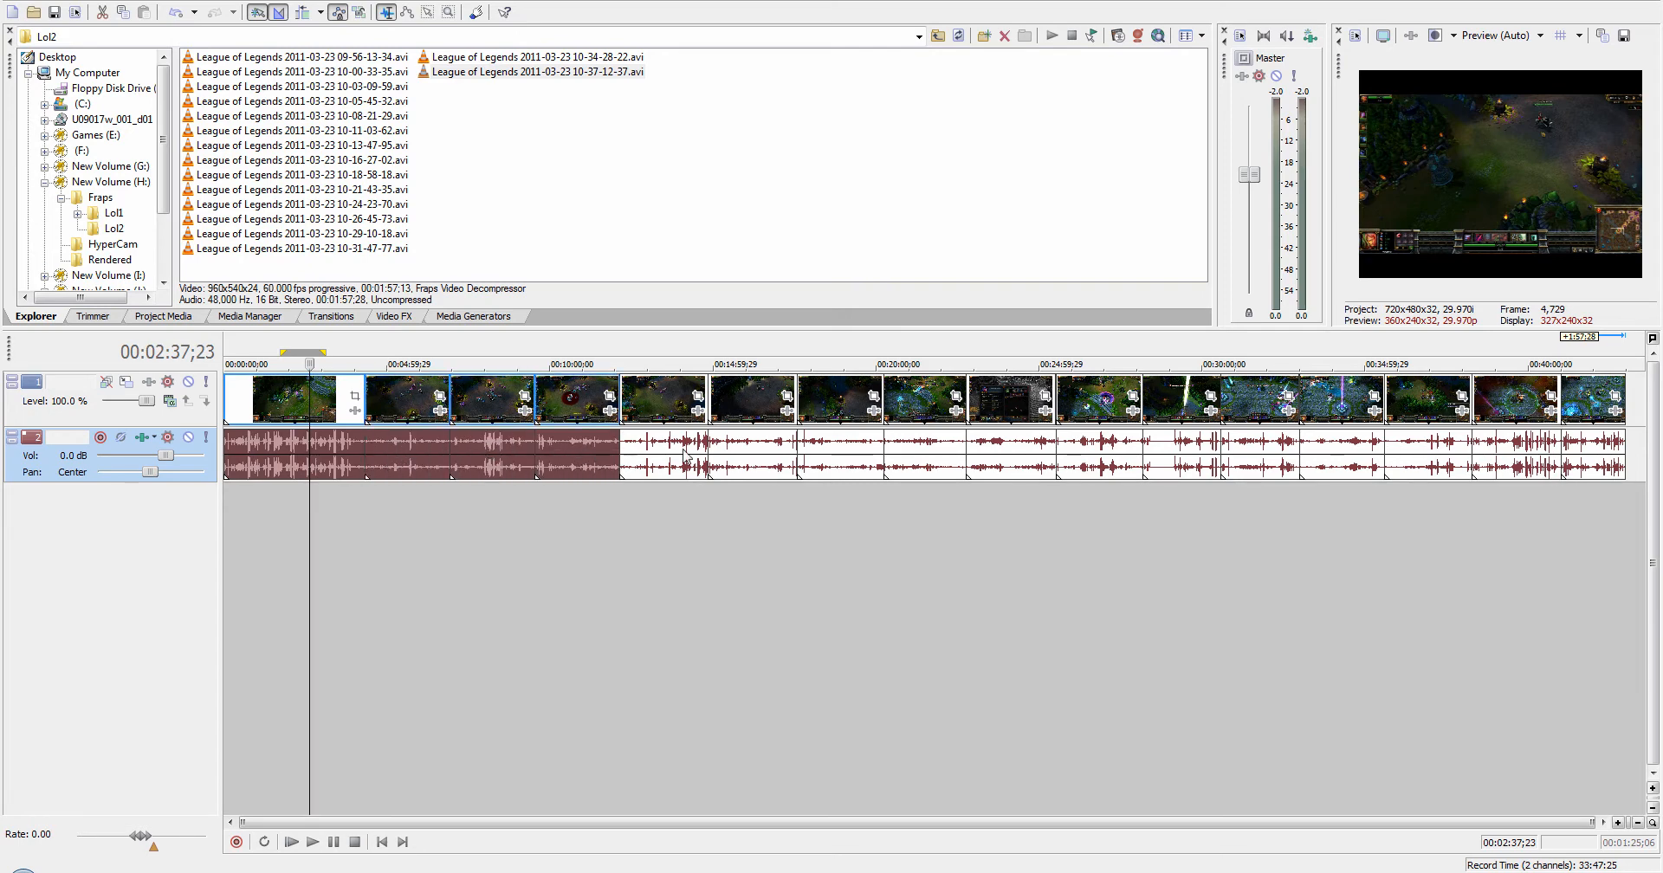
pyautogui.keyDown('ctrl'); pyautogui.click(693, 451); pyautogui.keyUp('ctrl')
pyautogui.keyDown('ctrl'); pyautogui.click(770, 455); pyautogui.keyUp('ctrl')
pyautogui.keyDown('ctrl'); pyautogui.click(861, 455); pyautogui.keyUp('ctrl')
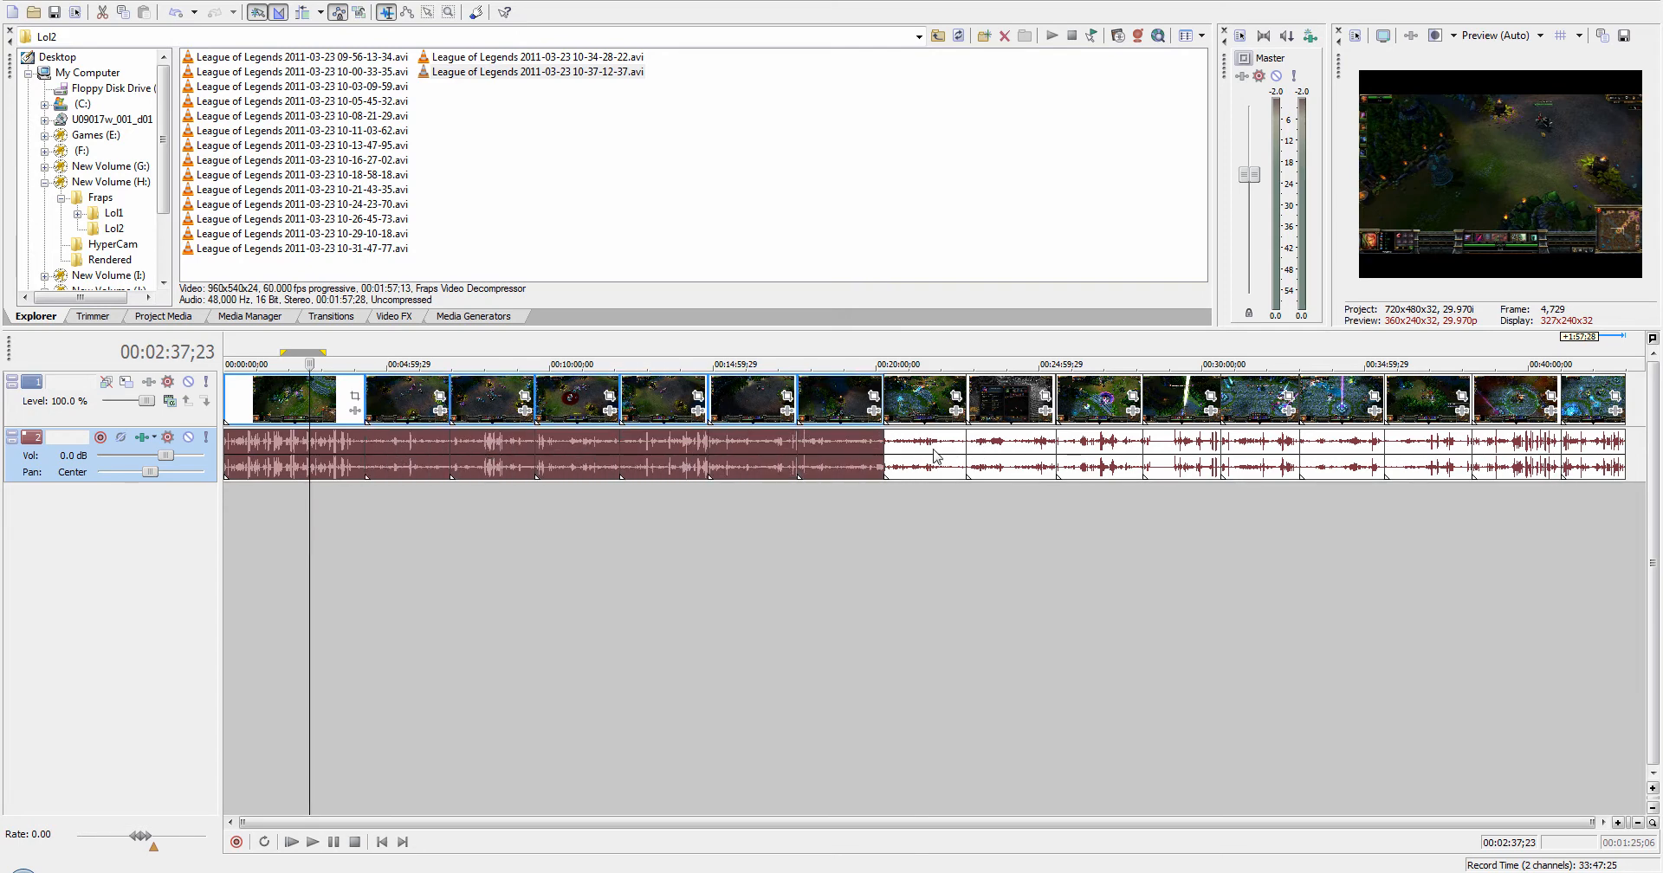
pyautogui.keyDown('ctrl'); pyautogui.click(936, 457); pyautogui.keyUp('ctrl')
pyautogui.keyDown('ctrl'); pyautogui.click(1015, 459); pyautogui.keyUp('ctrl')
pyautogui.keyDown('ctrl'); pyautogui.click(1105, 461); pyautogui.keyUp('ctrl')
pyautogui.keyDown('ctrl'); pyautogui.click(1173, 461); pyautogui.keyUp('ctrl')
pyautogui.keyDown('ctrl'); pyautogui.click(1260, 459); pyautogui.keyUp('ctrl')
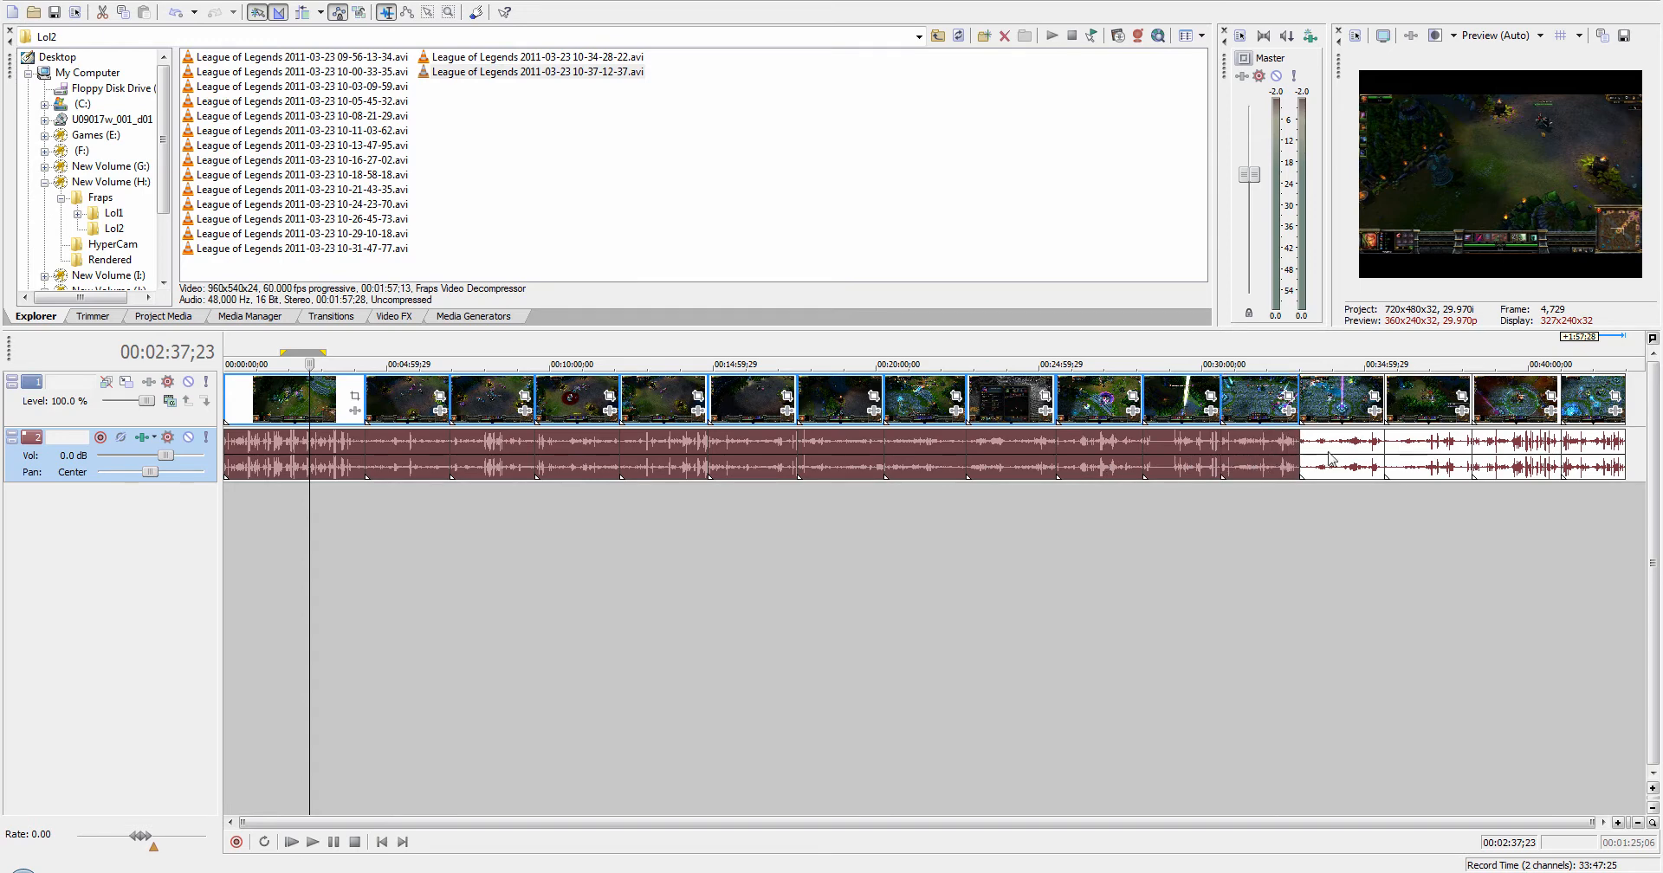
pyautogui.keyDown('ctrl'); pyautogui.click(1347, 459); pyautogui.keyUp('ctrl')
pyautogui.keyDown('ctrl'); pyautogui.click(1429, 461); pyautogui.keyUp('ctrl')
pyautogui.keyDown('ctrl'); pyautogui.click(1503, 463); pyautogui.keyUp('ctrl')
pyautogui.keyDown('ctrl'); pyautogui.click(1591, 463); pyautogui.keyUp('ctrl')
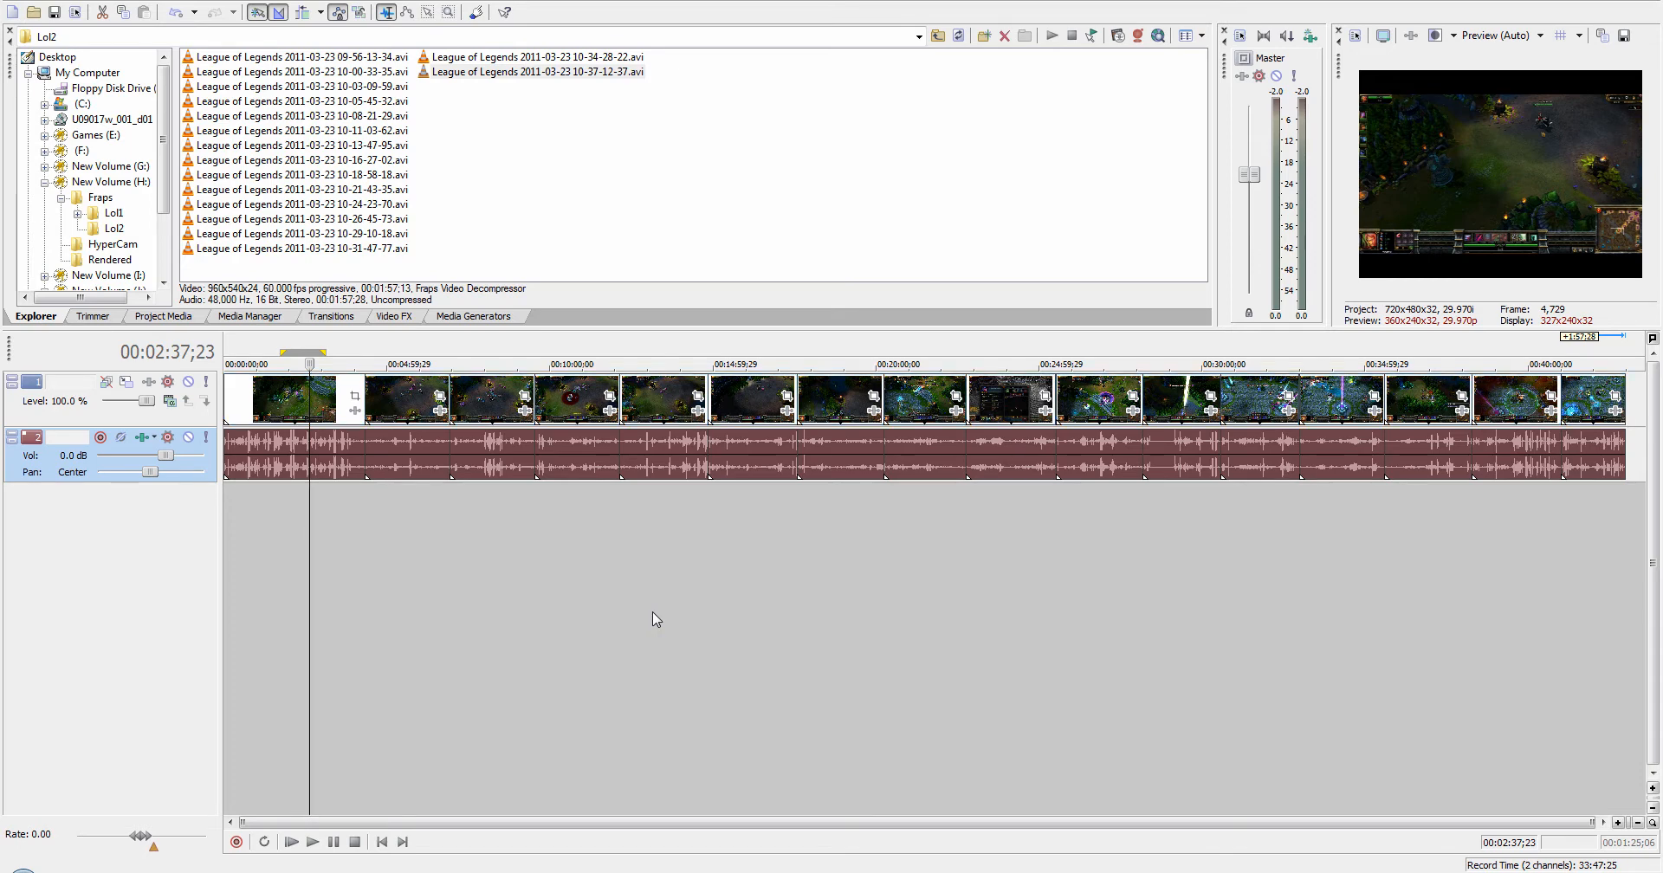
pyautogui.rightClick(751, 456)
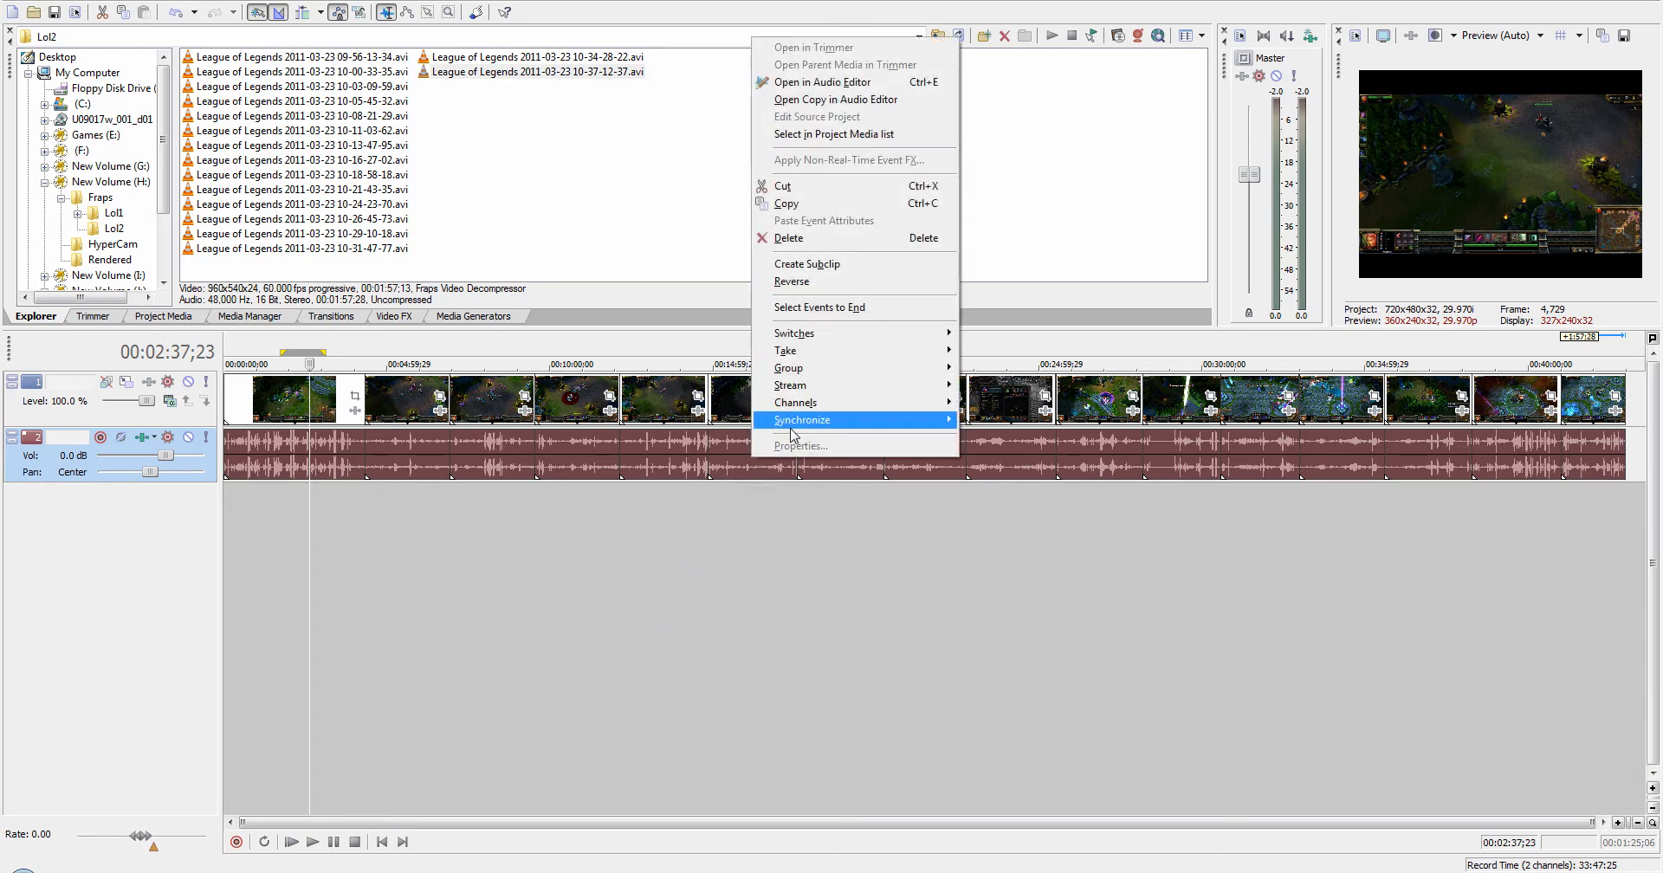
pyautogui.moveTo(834, 375)
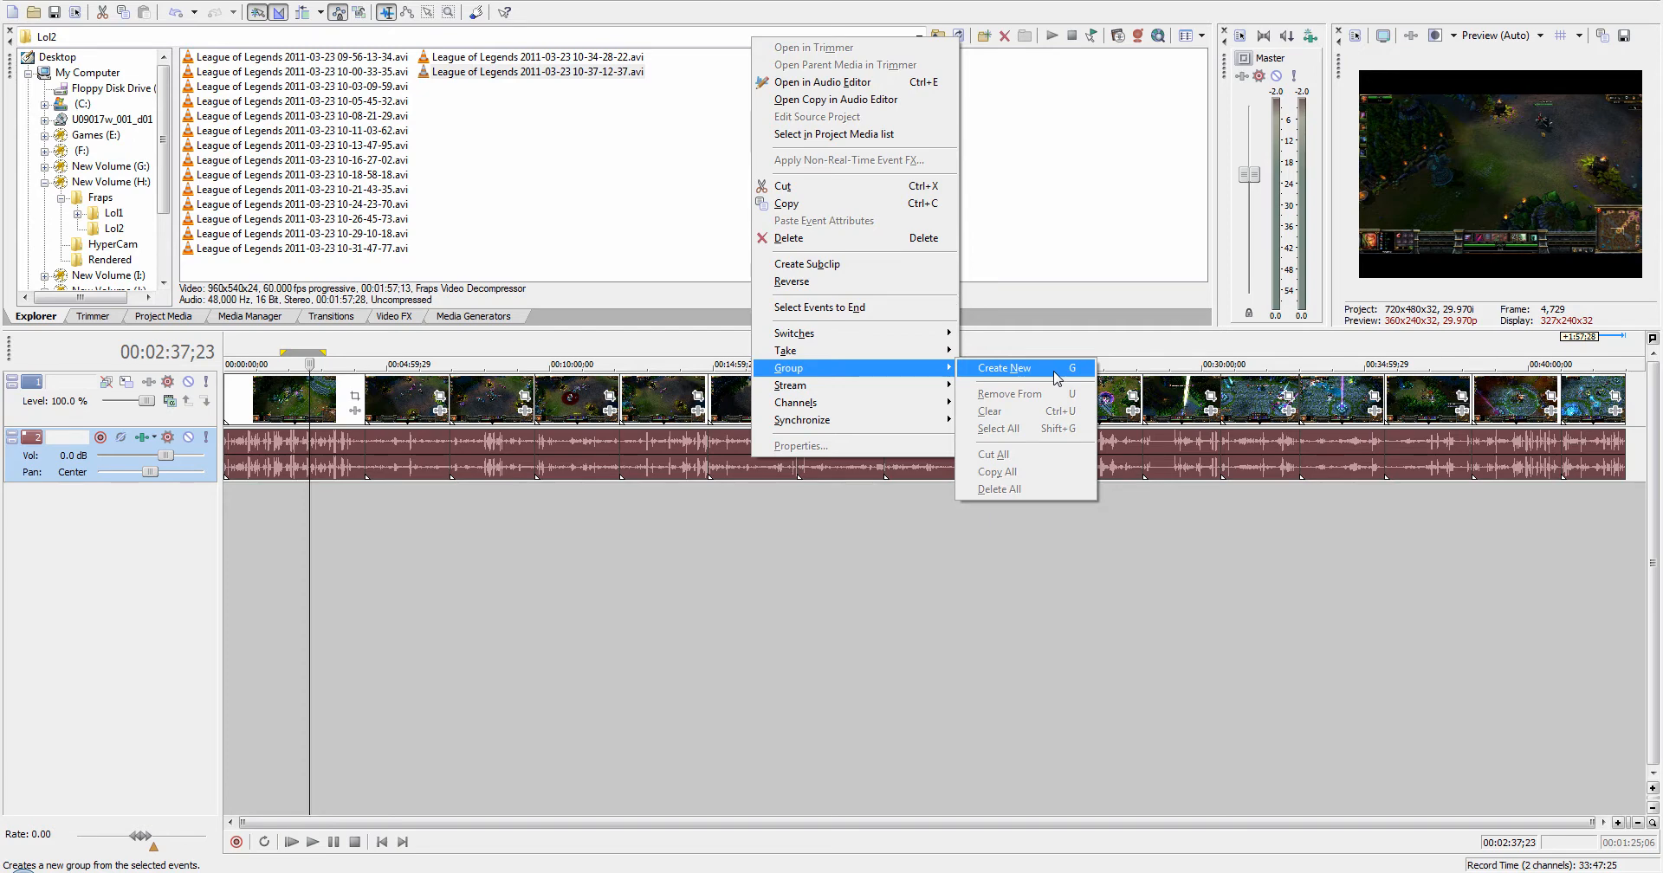
pyautogui.click(1055, 373)
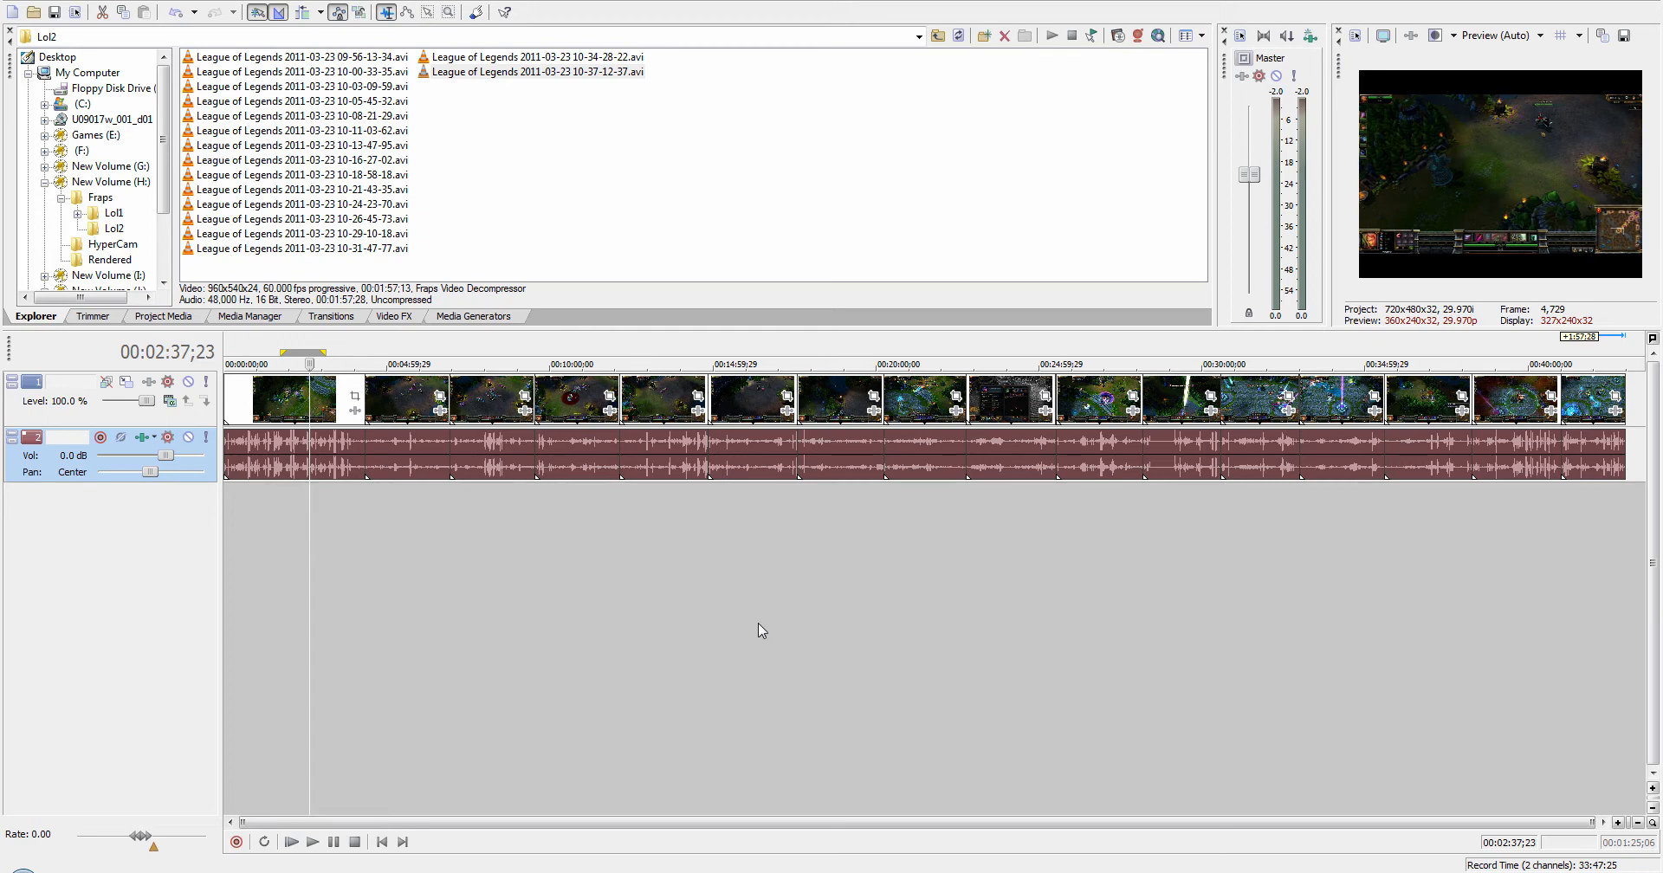
# Step: Examine the joins between video clips at 00:04:20;00 and 00:06:56;06 for gaps
pyautogui.click(366, 541)
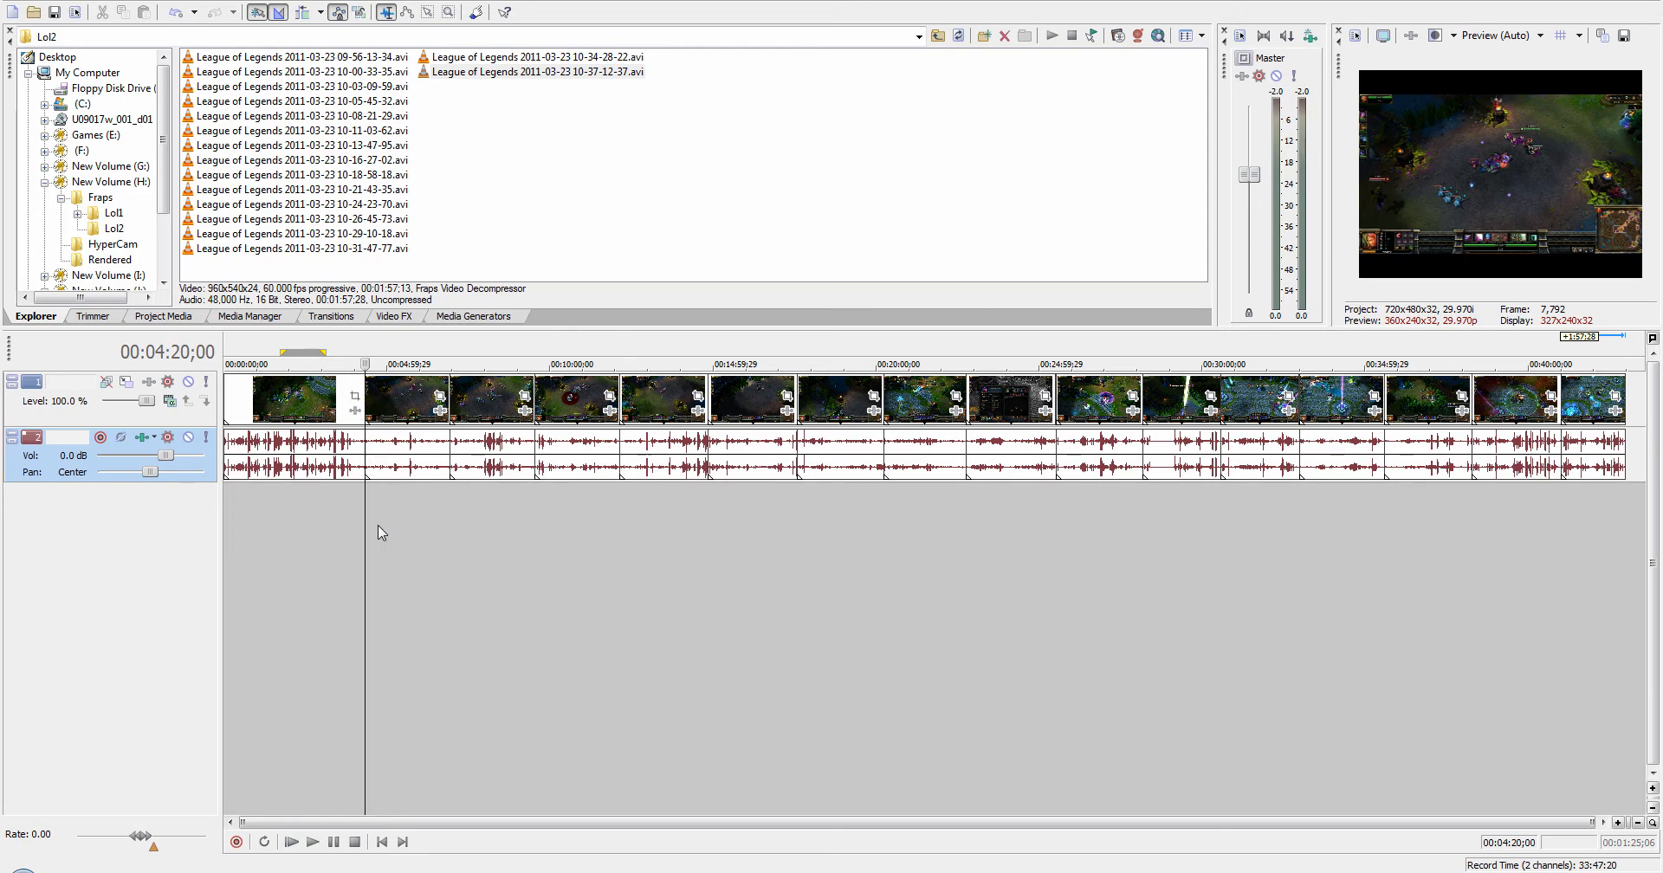
pyautogui.scroll(15, 378, 492)
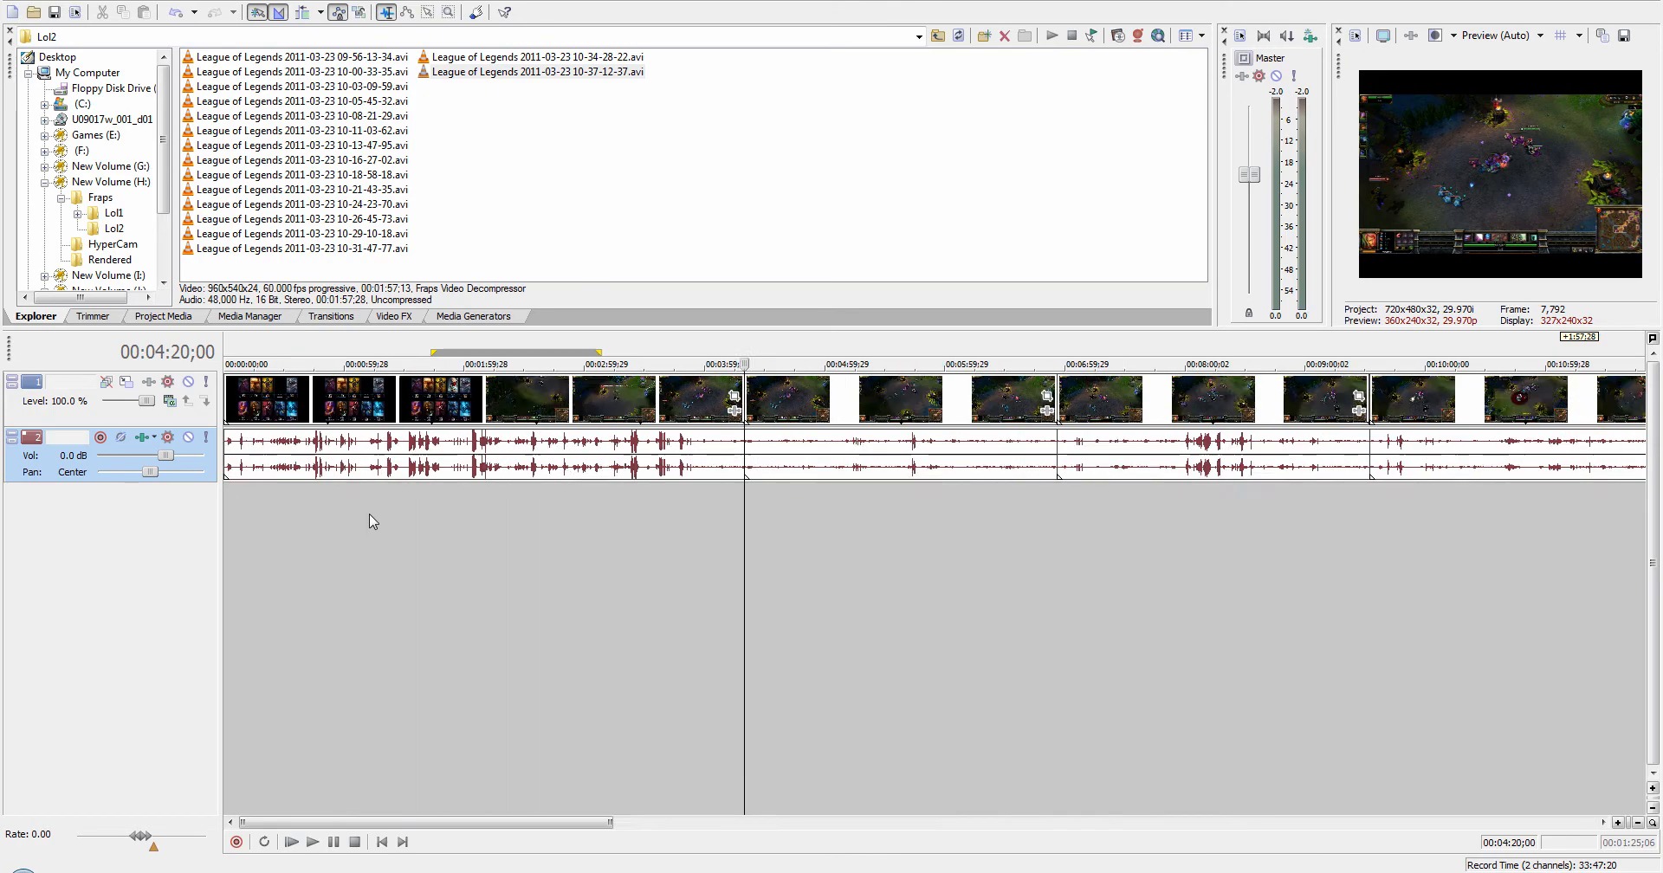
pyautogui.scroll(4, 942, 565)
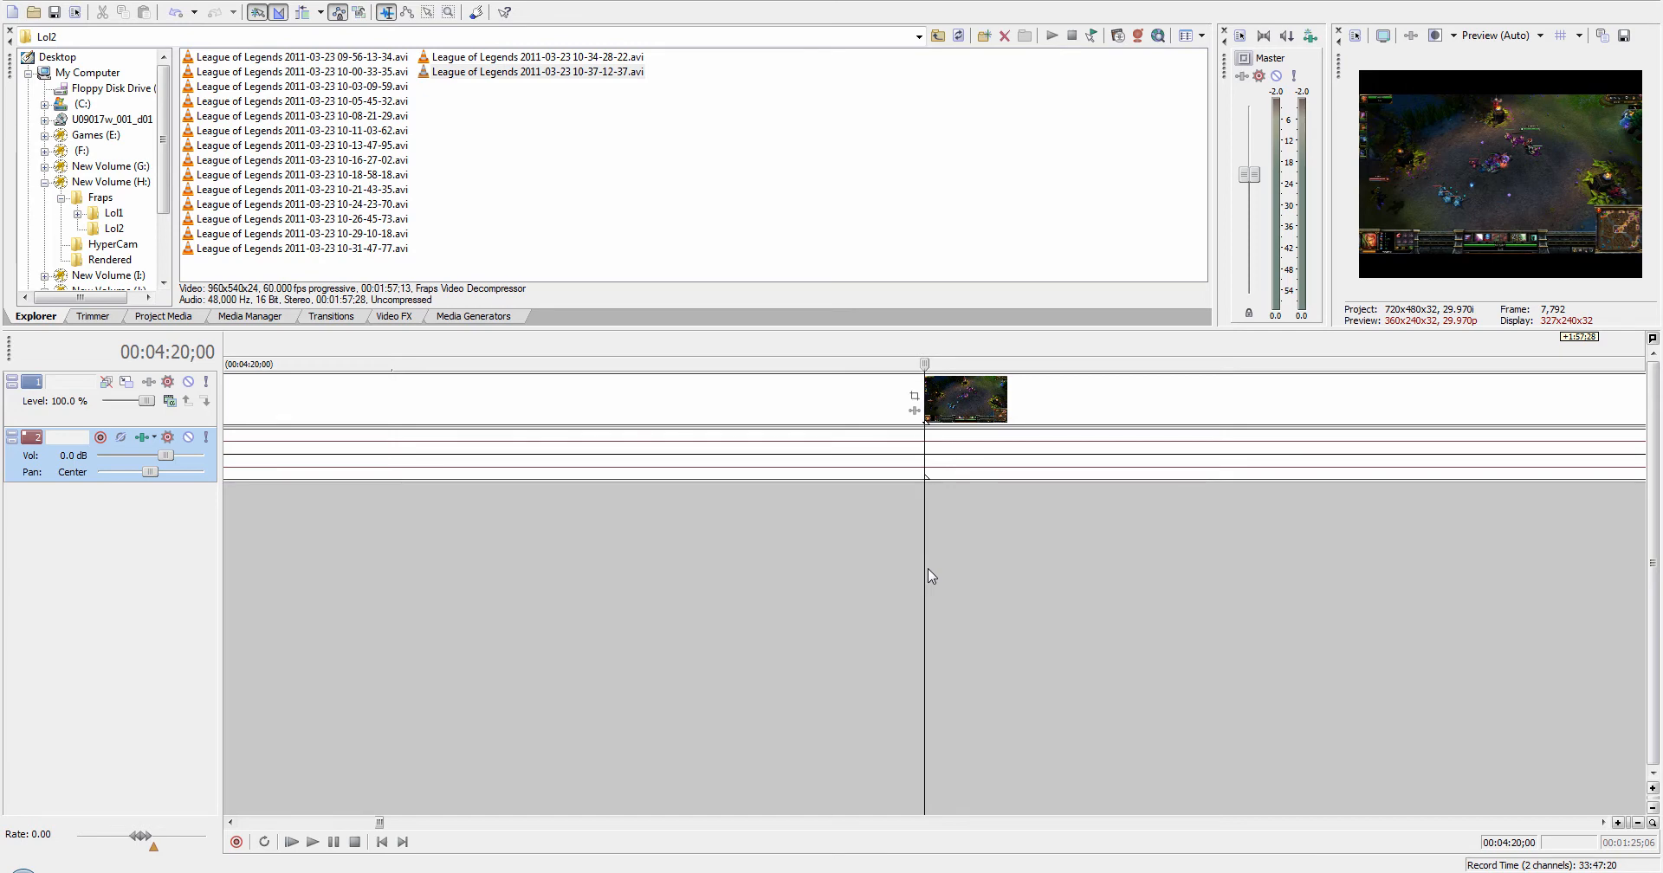
pyautogui.scroll(-15, 930, 575)
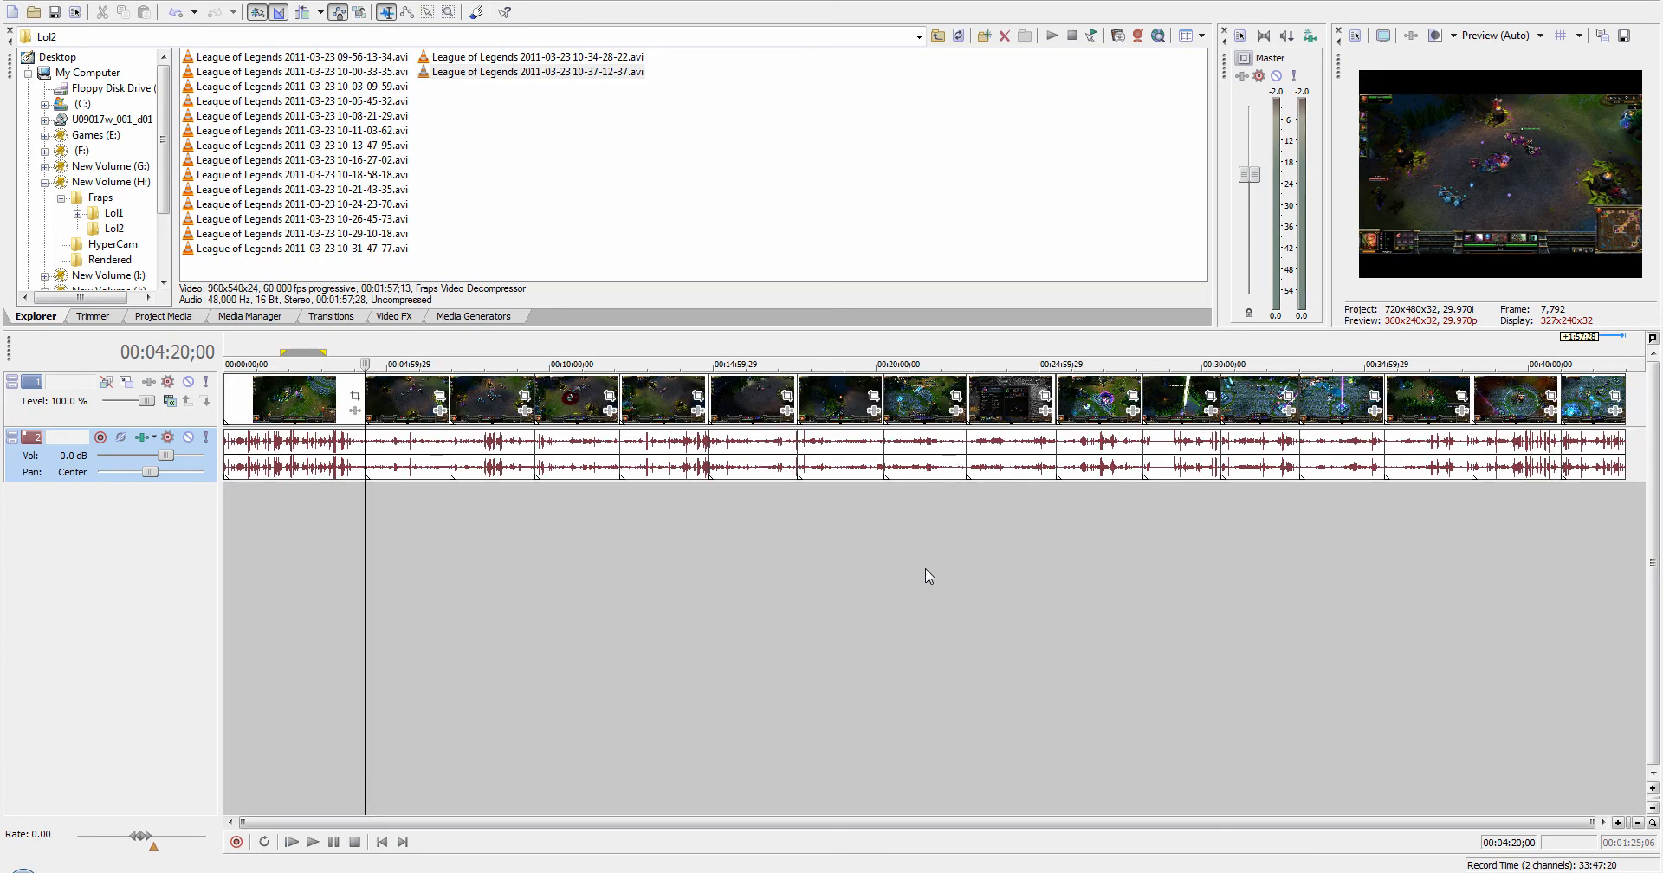
pyautogui.click(450, 528)
pyautogui.scroll(8, 663, 521)
pyautogui.scroll(-10, 913, 551)
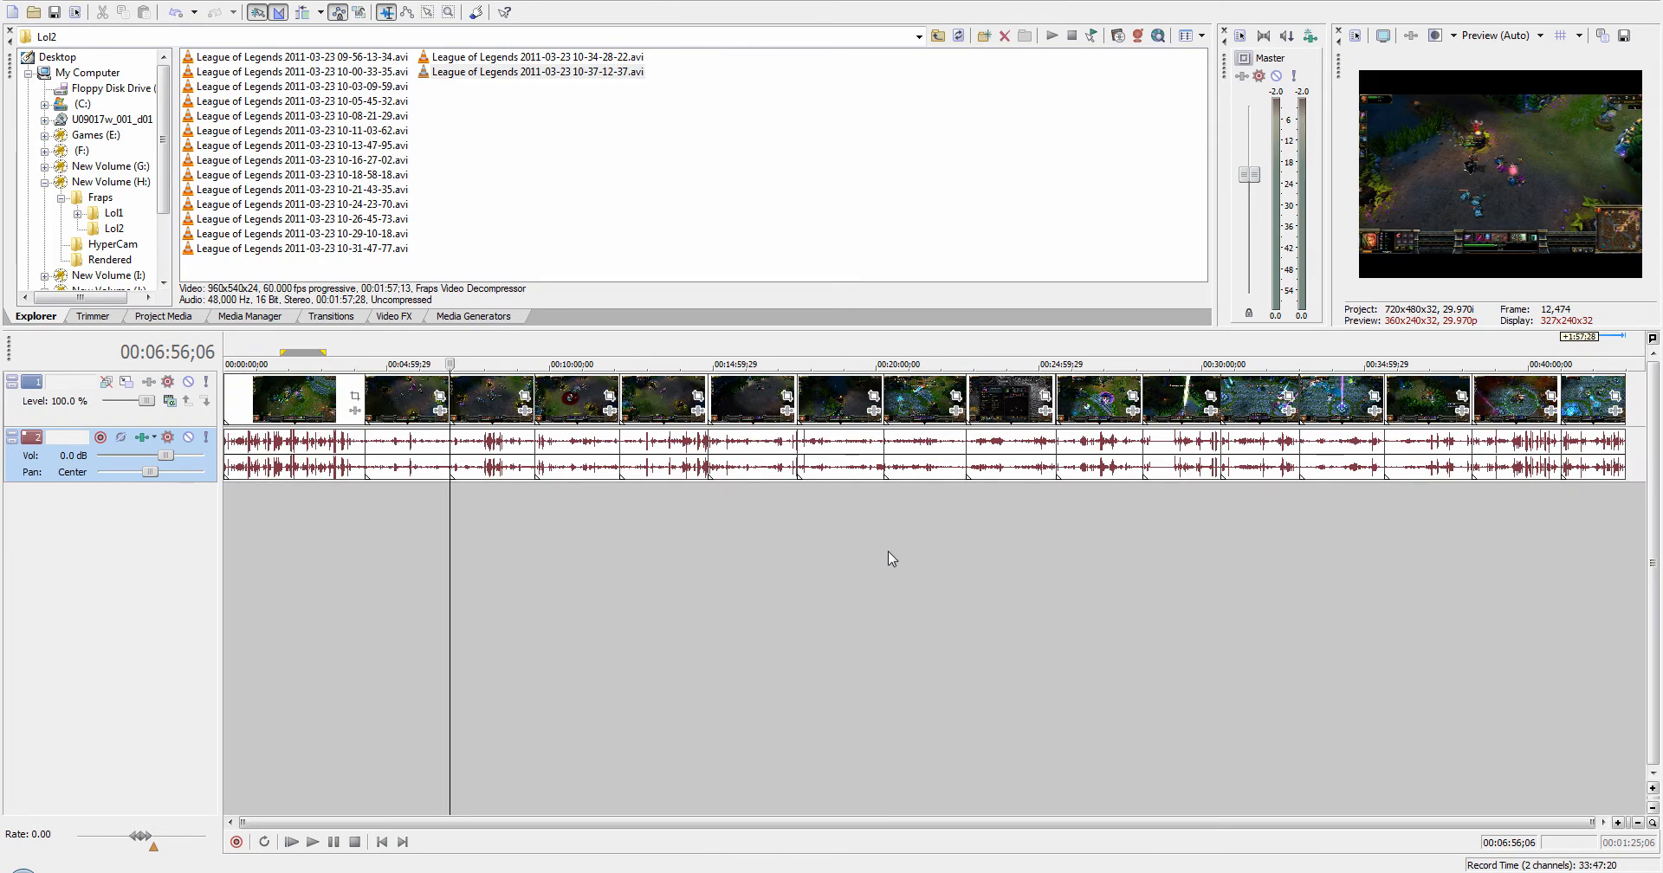
# Step: Close the video gap at 00:09:31;29 by moving the following video clip against the end of the previous one
pyautogui.click(535, 543)
pyautogui.scroll(15, 606, 564)
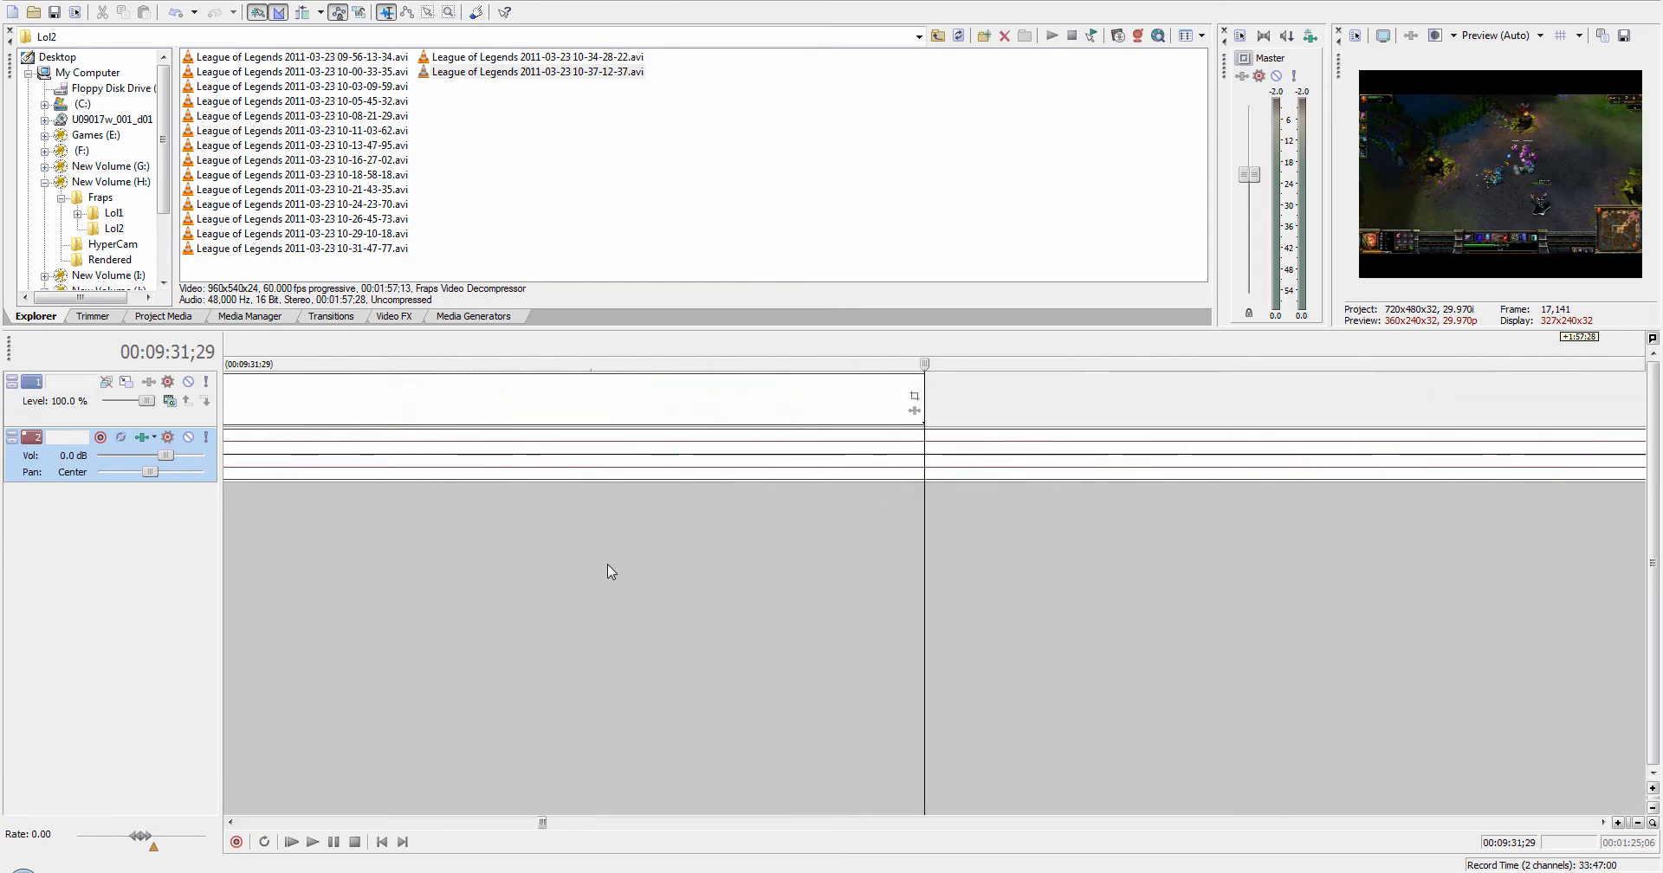
pyautogui.scroll(-3, 943, 583)
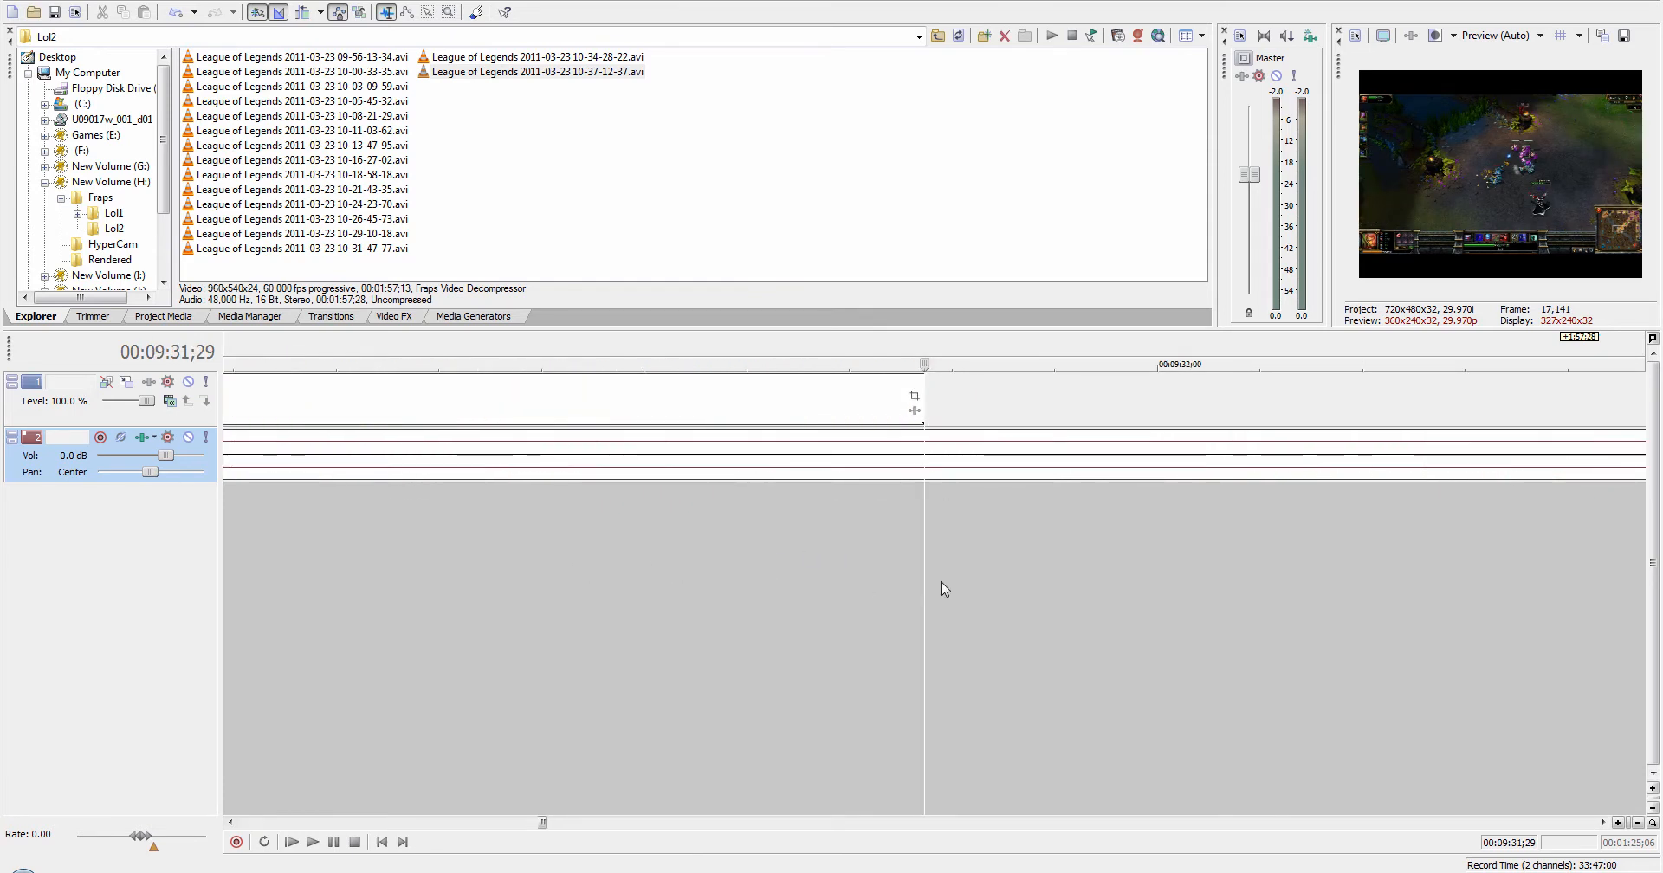
pyautogui.scroll(-8, 940, 580)
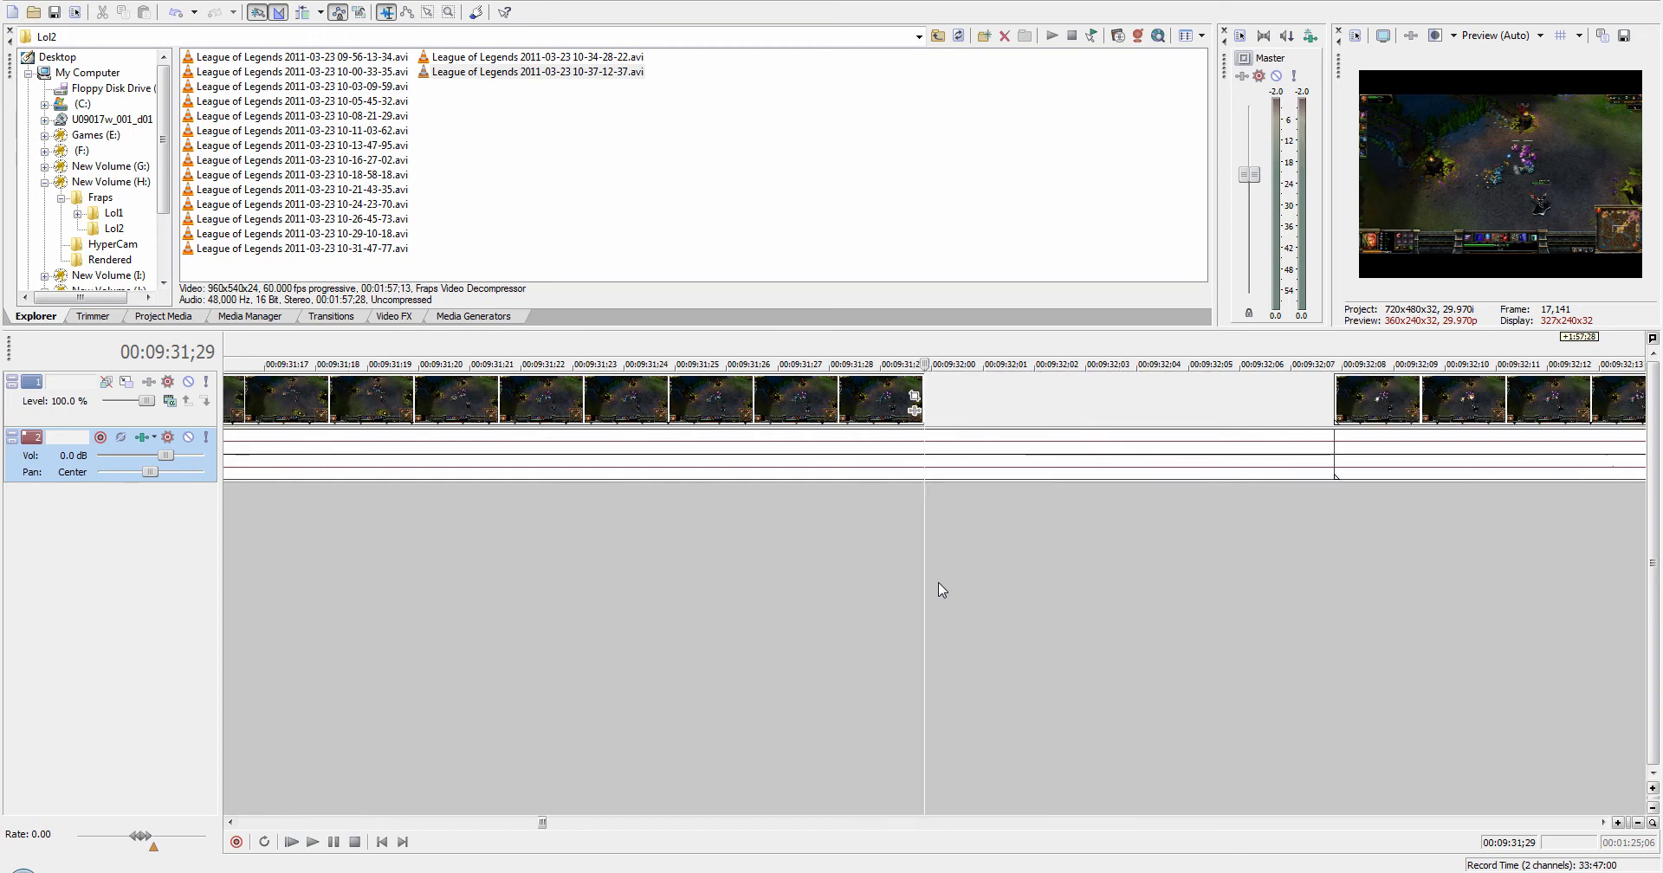
pyautogui.scroll(-2, 938, 589)
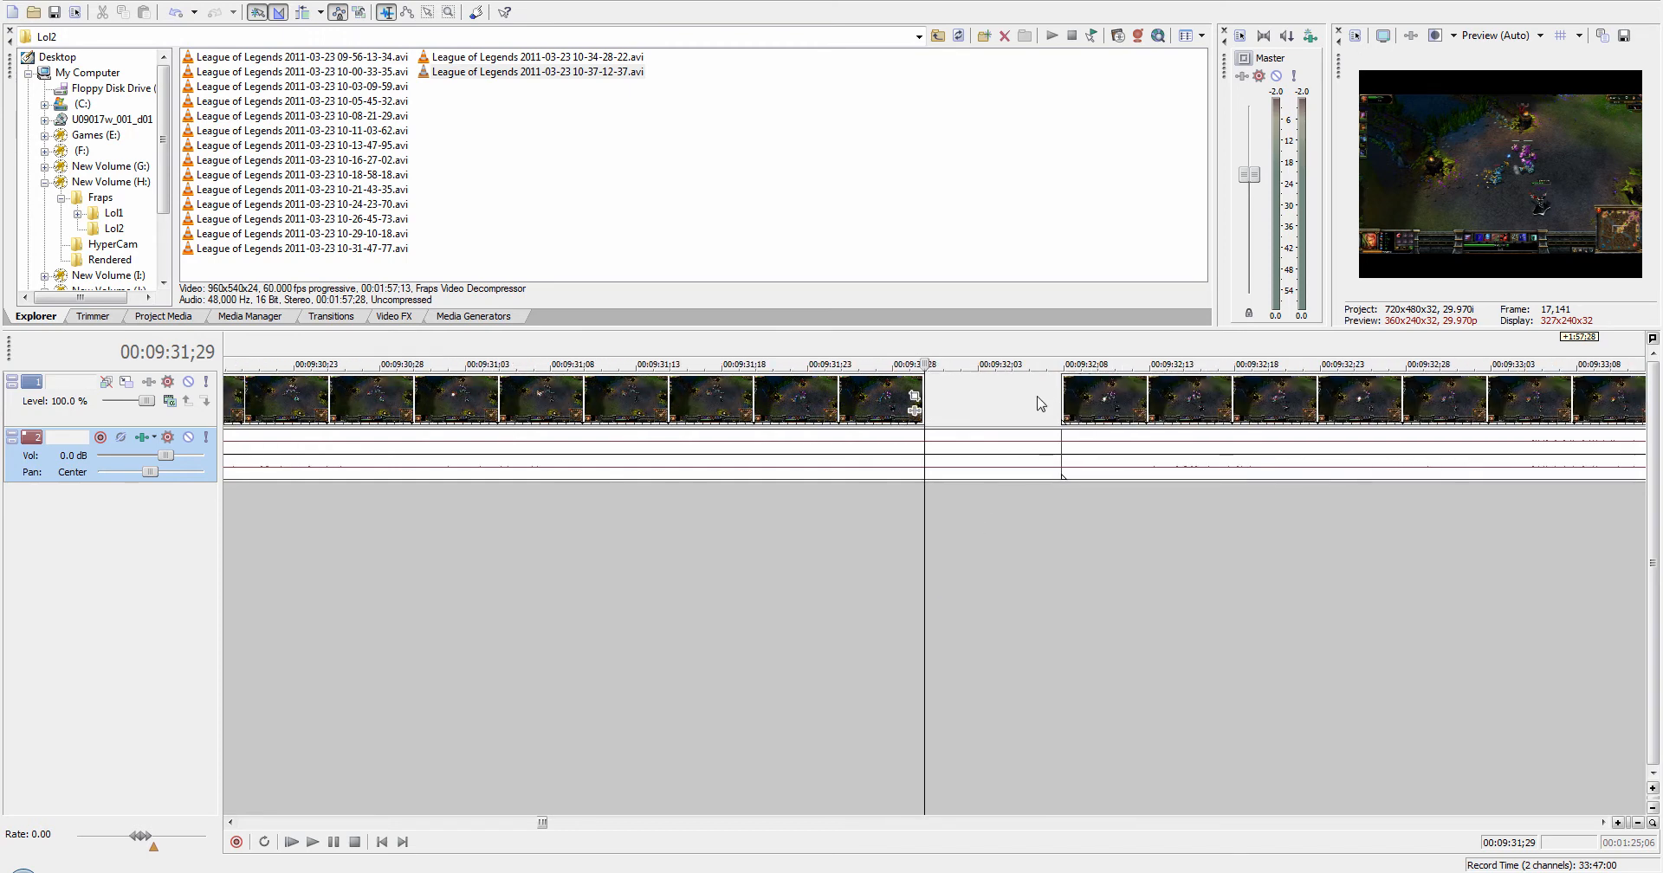
pyautogui.click(1097, 401)
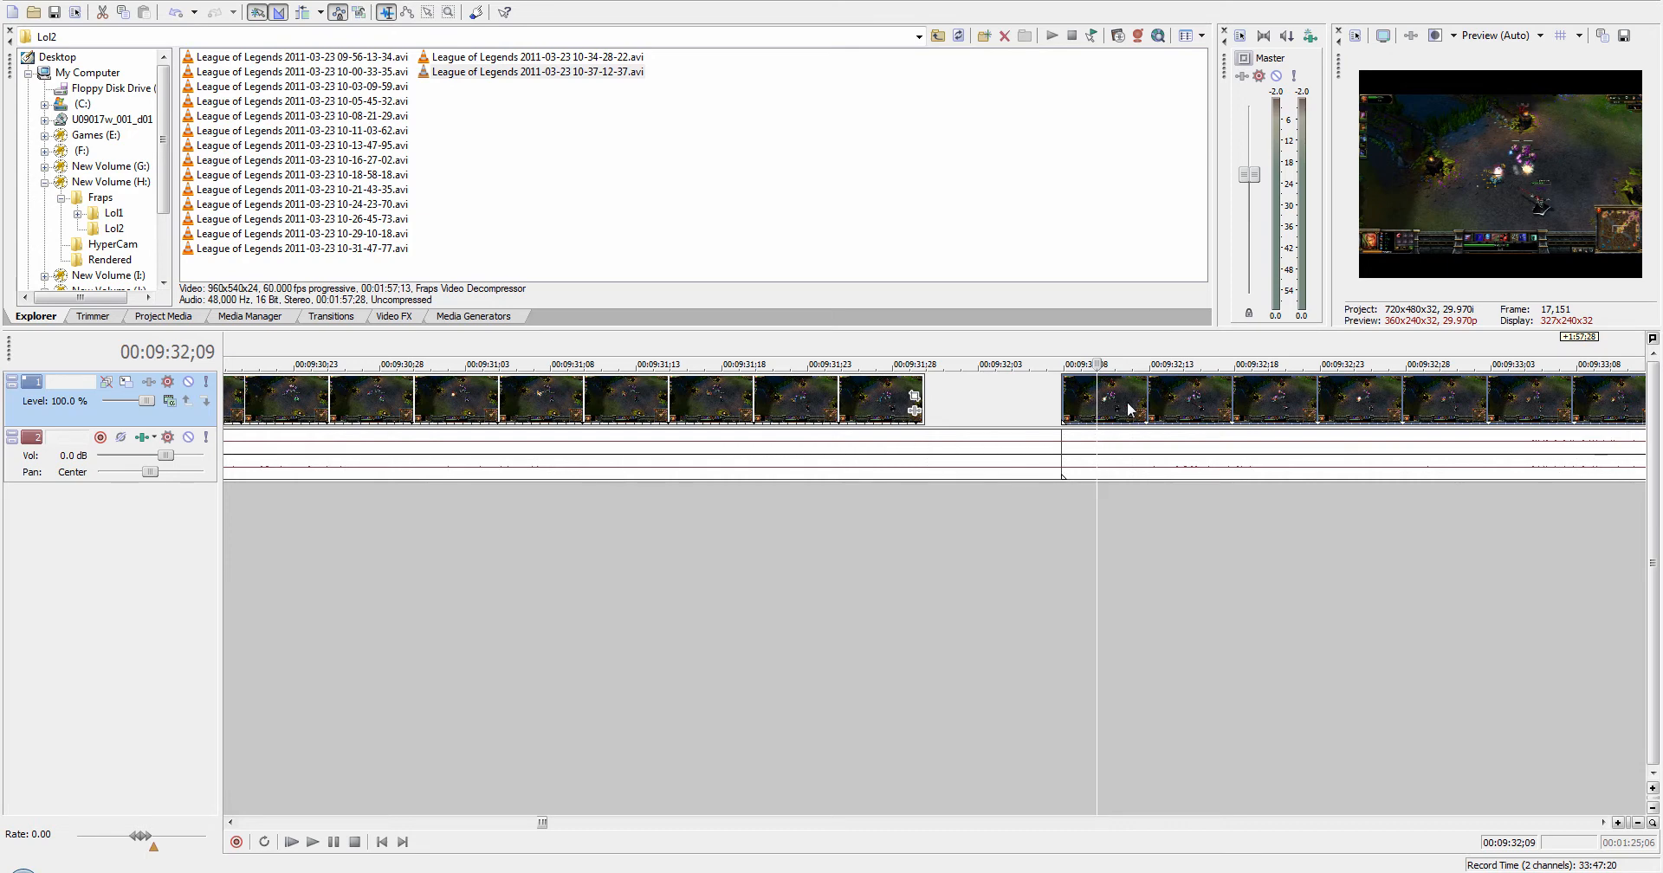
pyautogui.moveTo(1128, 407); pyautogui.dragTo(986, 404)
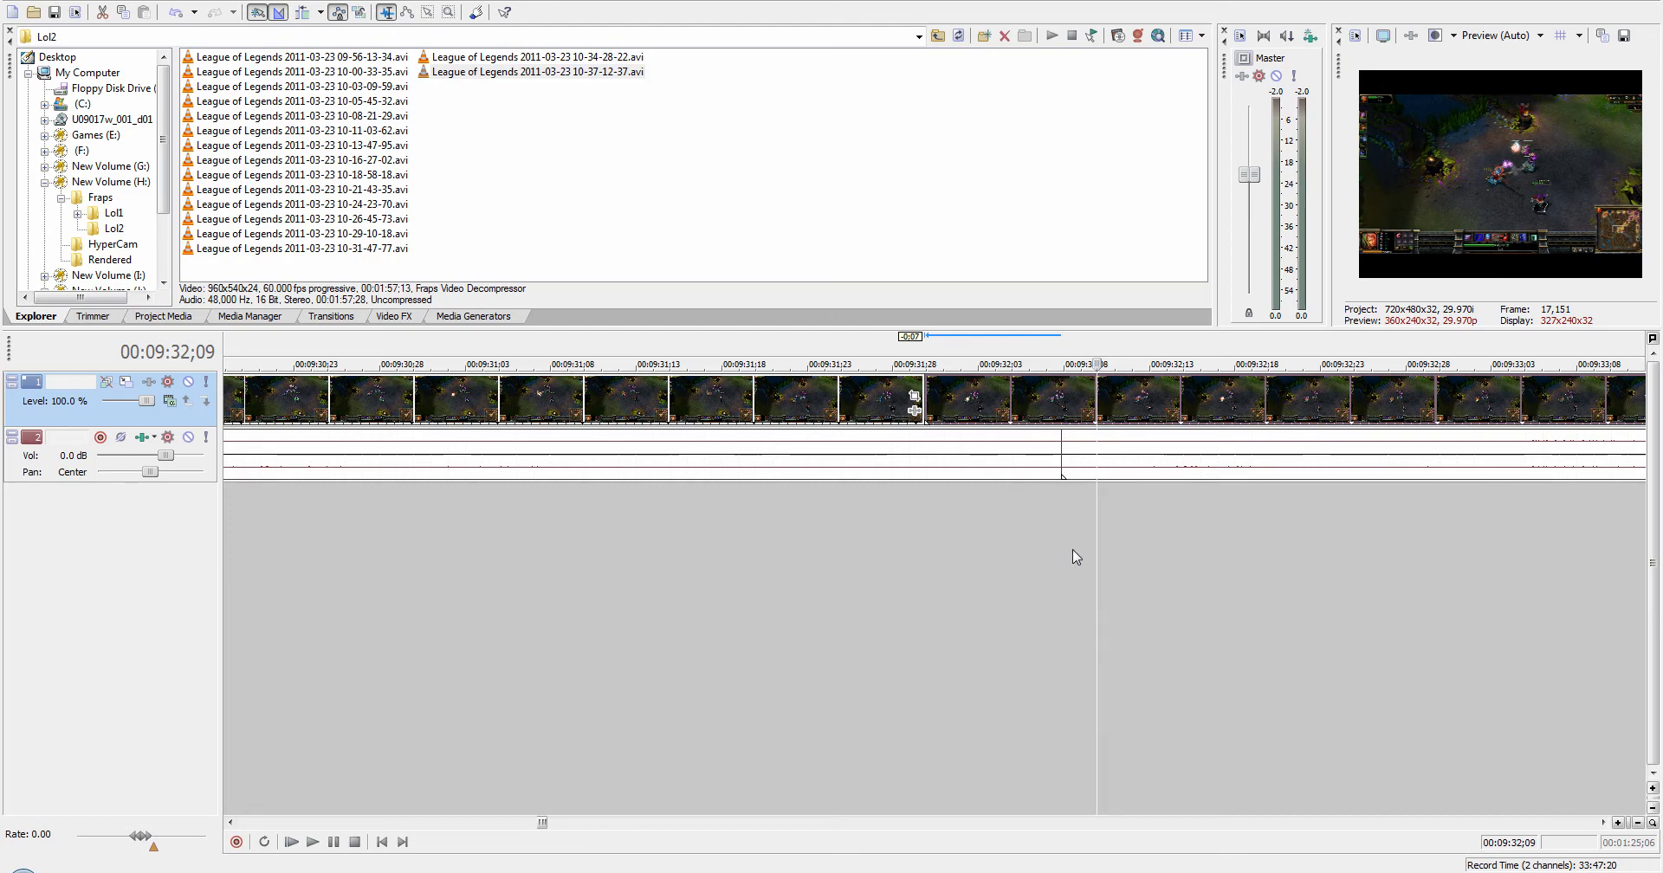
pyautogui.press('`')
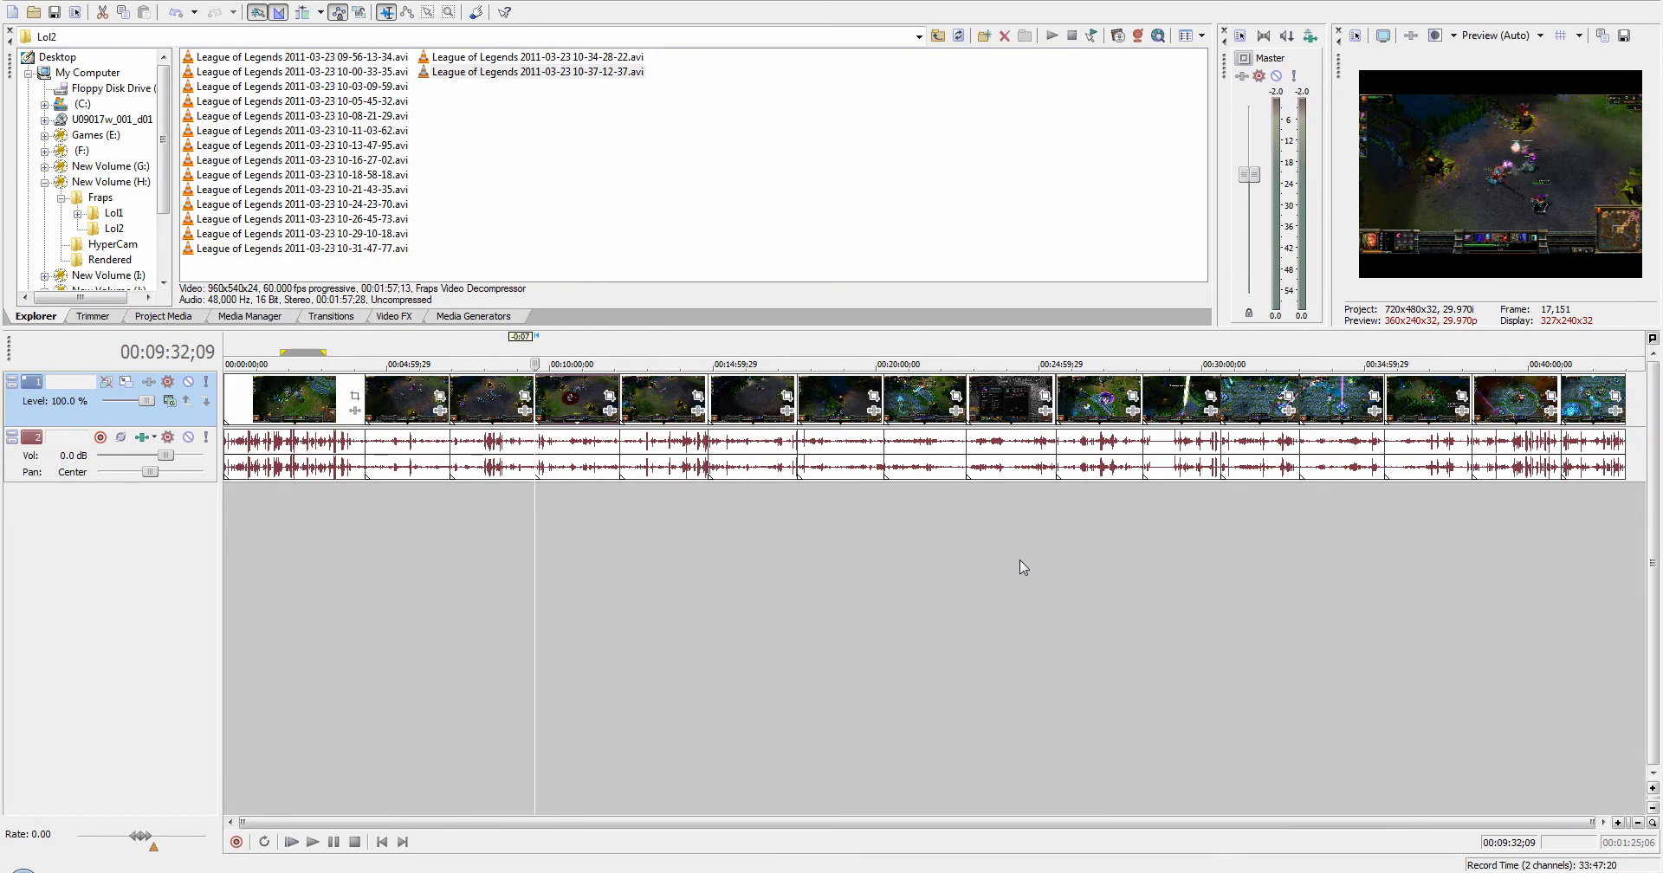
# Step: Close the video gap at 00:12:07;28 by moving the following video clip back to the previous clip's end
pyautogui.click(616, 515)
pyautogui.press('Up')
pyautogui.press('Up')
pyautogui.press('Up')
pyautogui.press('Up')
pyautogui.press('Up')
pyautogui.press('Up')
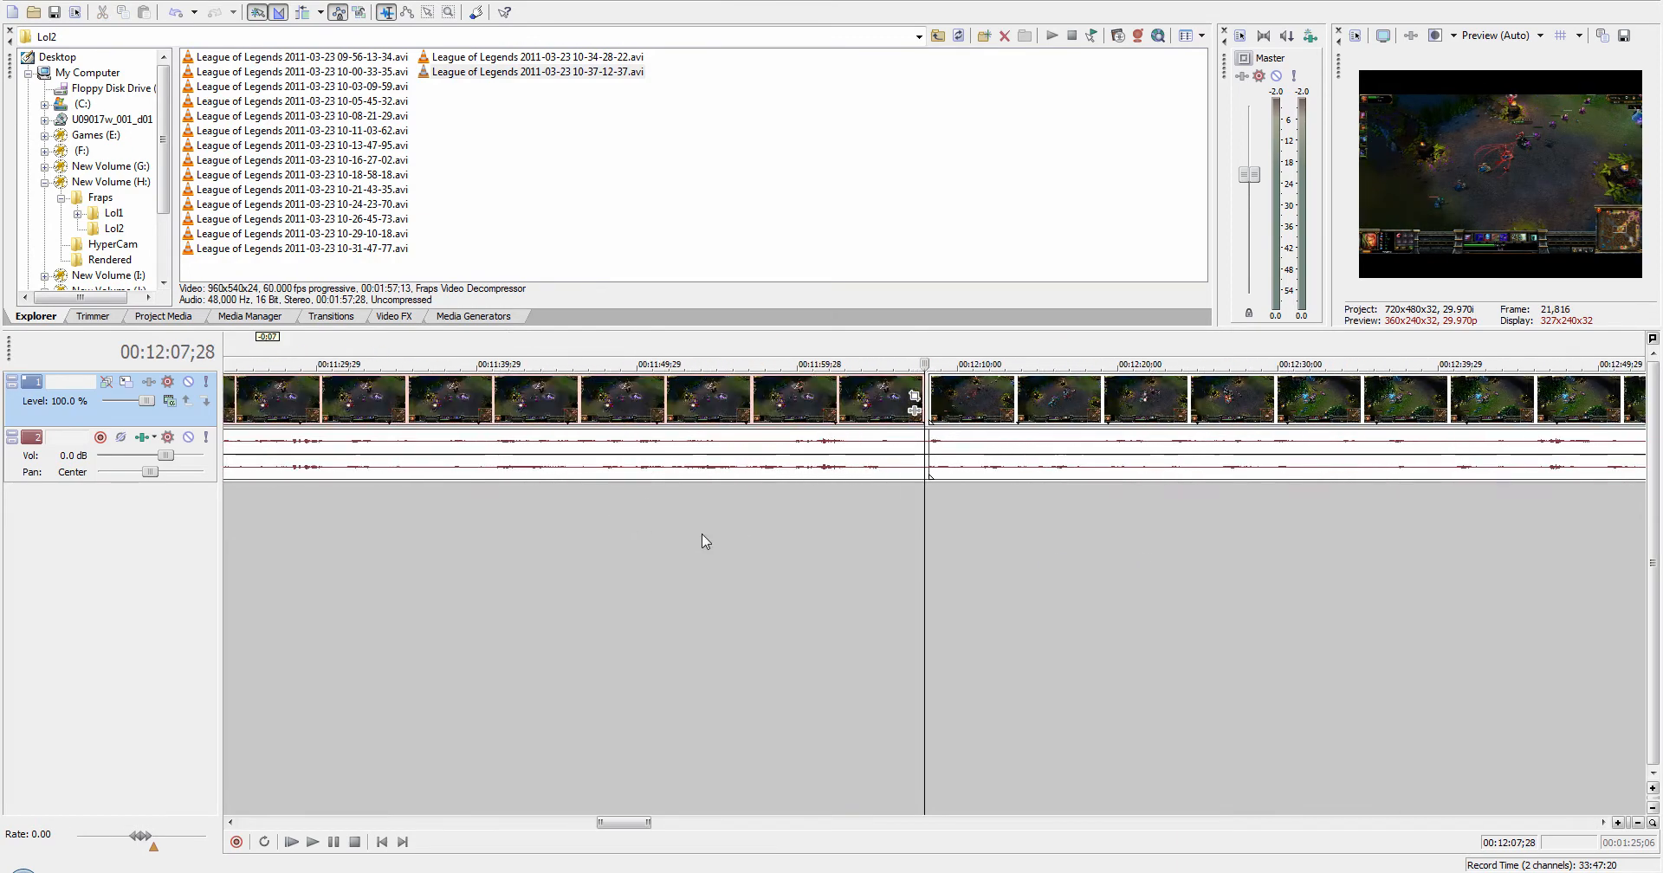
pyautogui.click(1162, 402)
pyautogui.moveTo(1217, 403); pyautogui.dragTo(1082, 417)
pyautogui.press('Down')
pyautogui.press('Down')
pyautogui.press('Down')
pyautogui.press('Down')
pyautogui.press('Down')
pyautogui.press('Down')
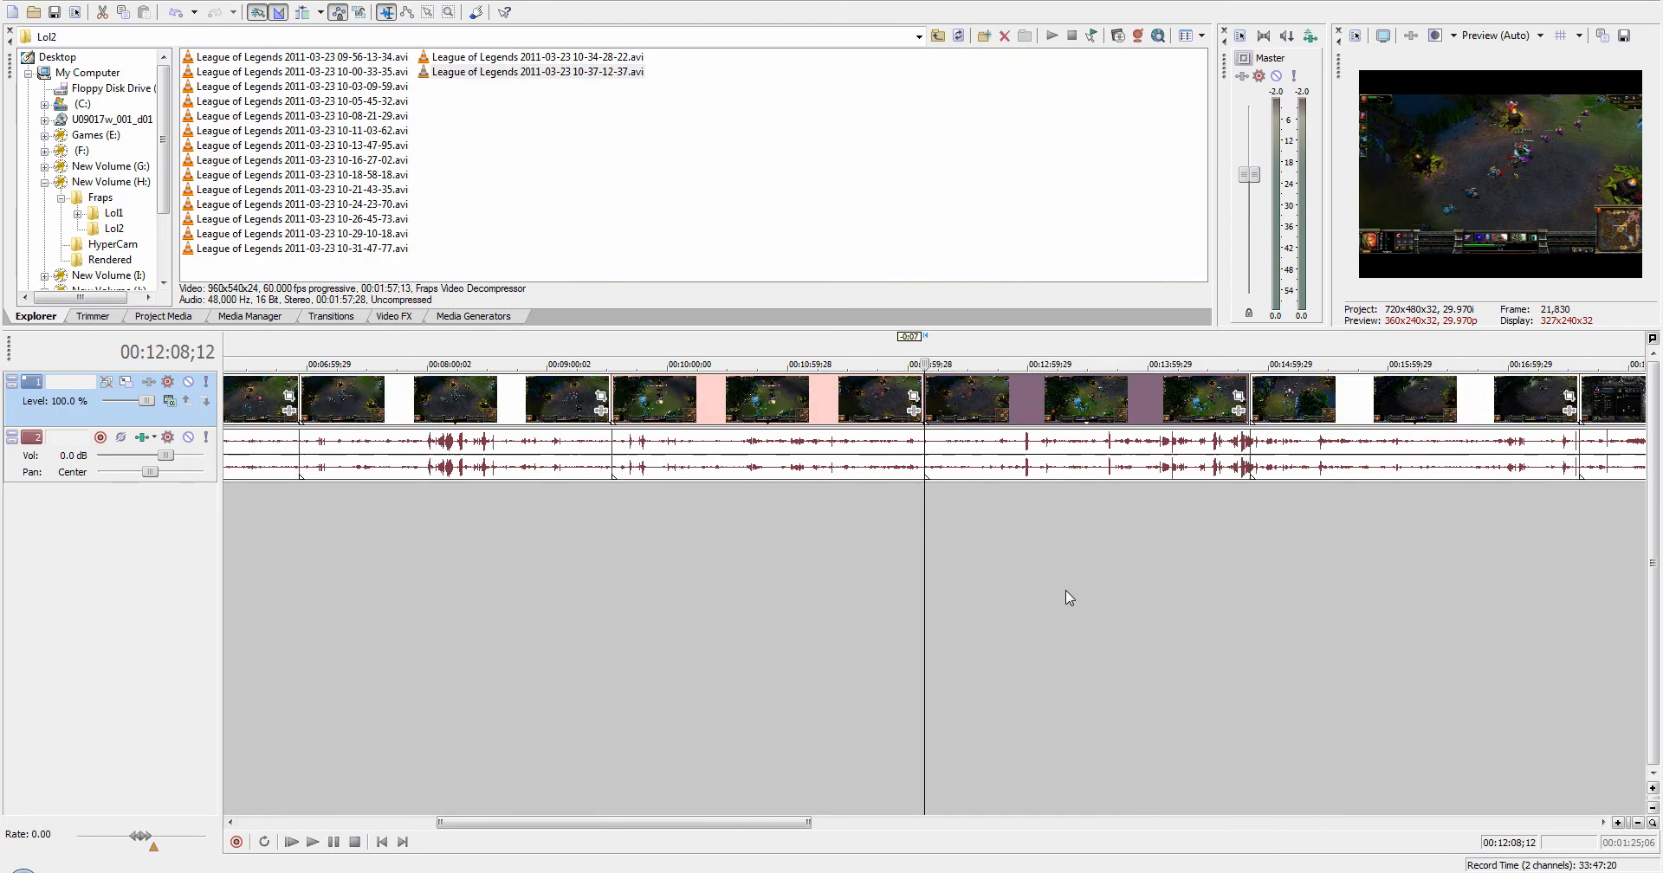
# Step: Close the video gap at 00:14:50;07 by moving the following video clip back to the previous clip's end
pyautogui.click(708, 544)
pyautogui.press('Up')
pyautogui.press('Up')
pyautogui.press('Up')
pyautogui.press('Up')
pyautogui.press('Up')
pyautogui.press('Up')
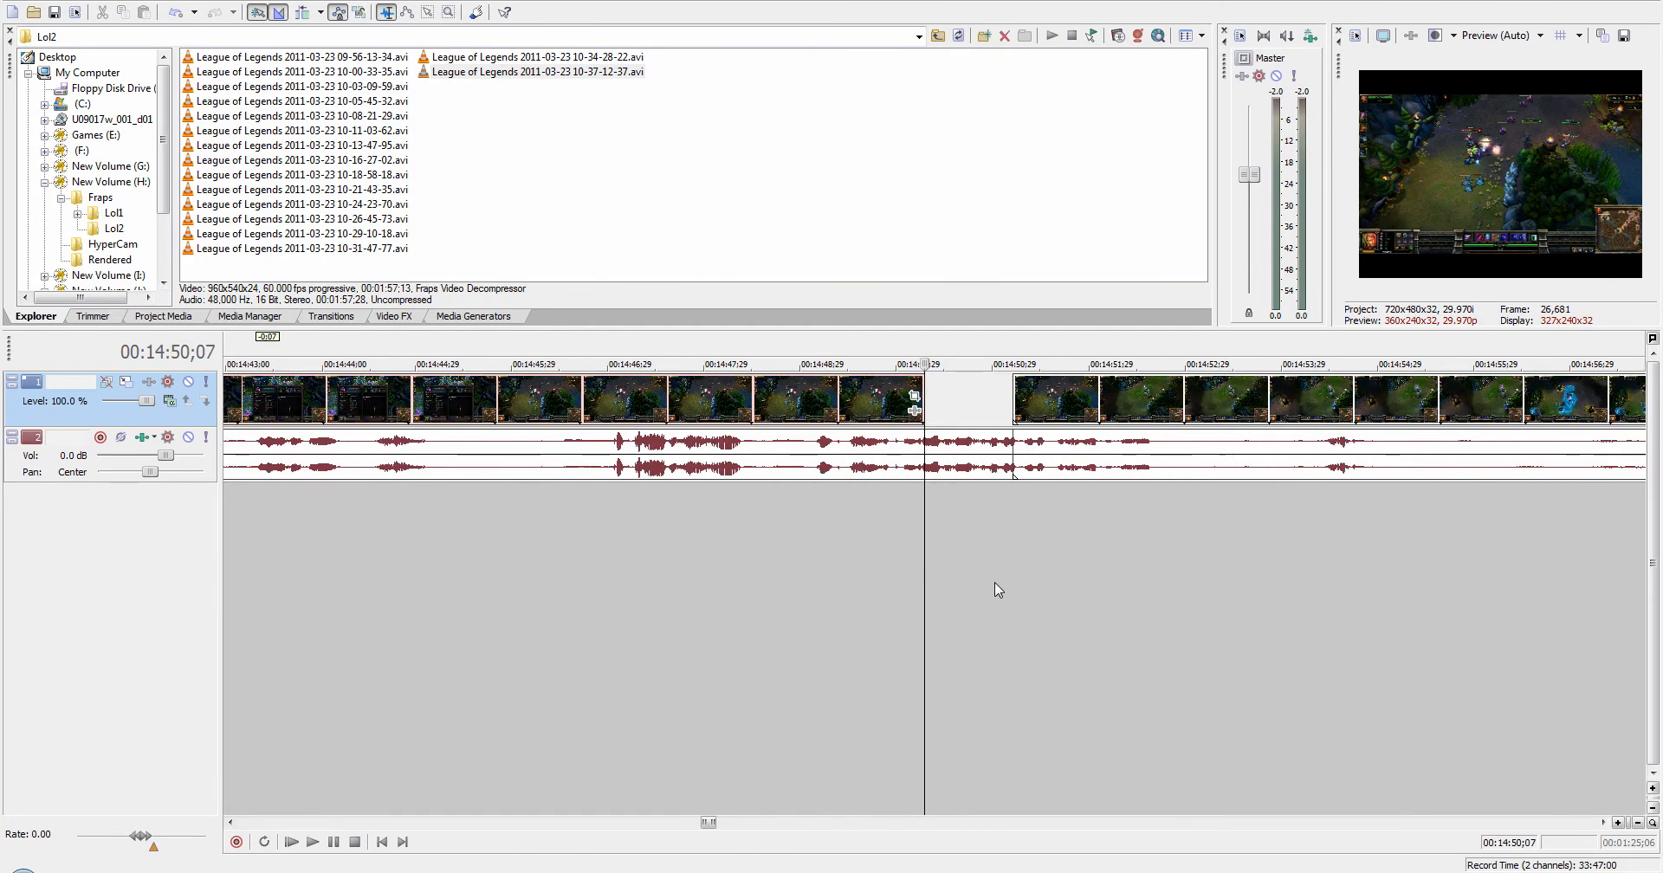
pyautogui.click(1179, 403)
pyautogui.moveTo(1210, 402); pyautogui.dragTo(1054, 410)
pyautogui.hotkey('ctrl', 'Down')
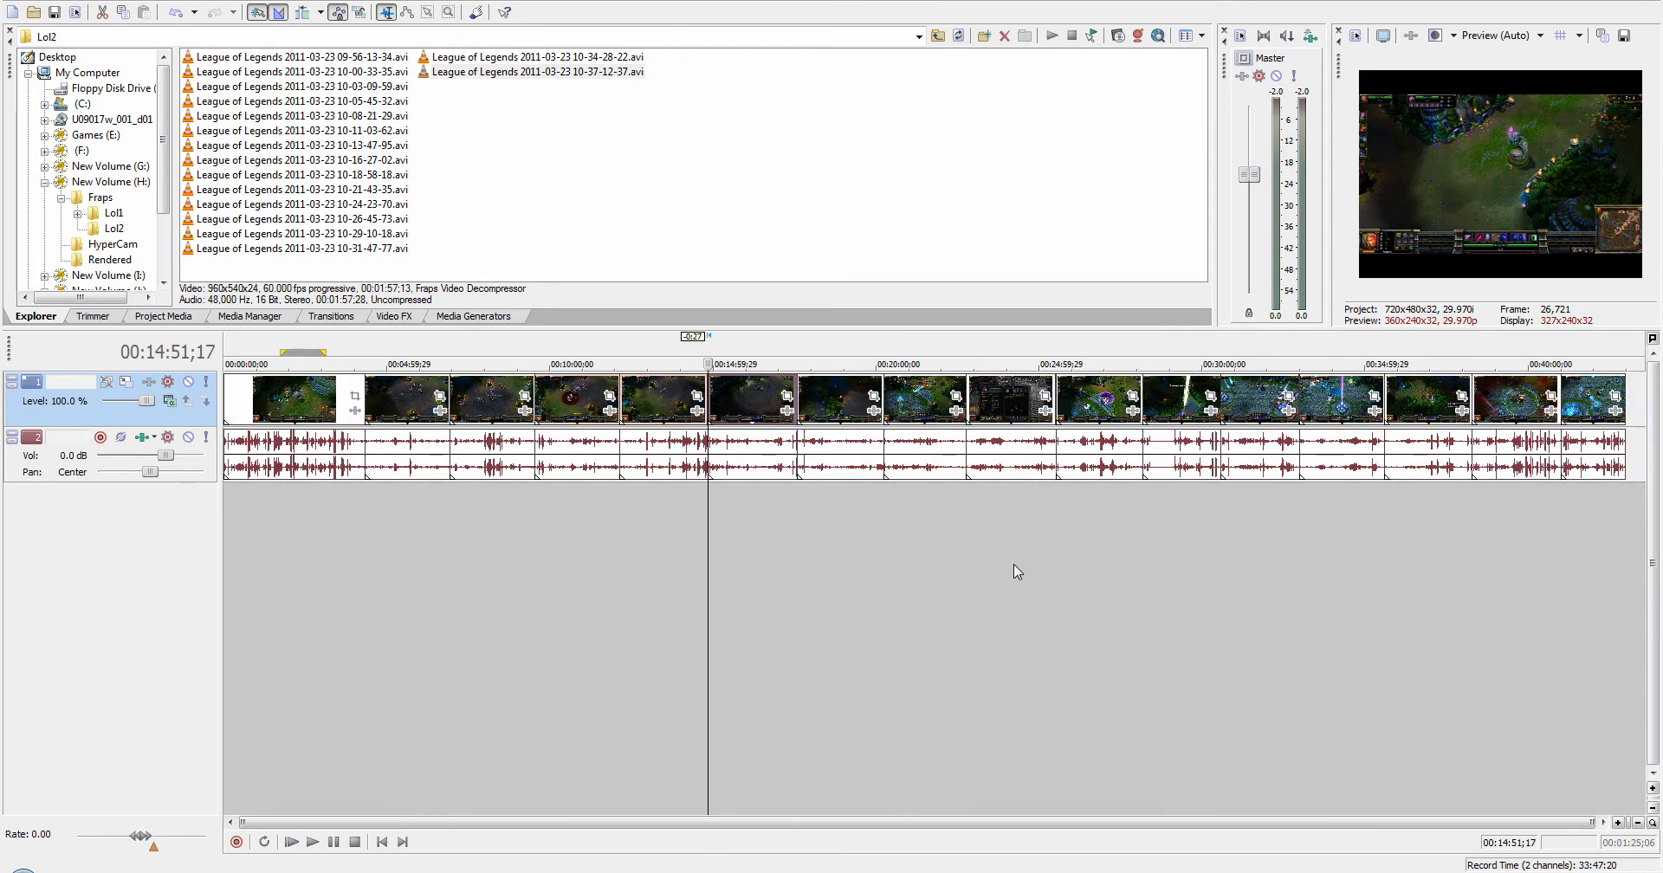
# Step: Close the video gap at 00:17:34;18 by moving the following video clip back to the previous clip's end
pyautogui.click(797, 536)
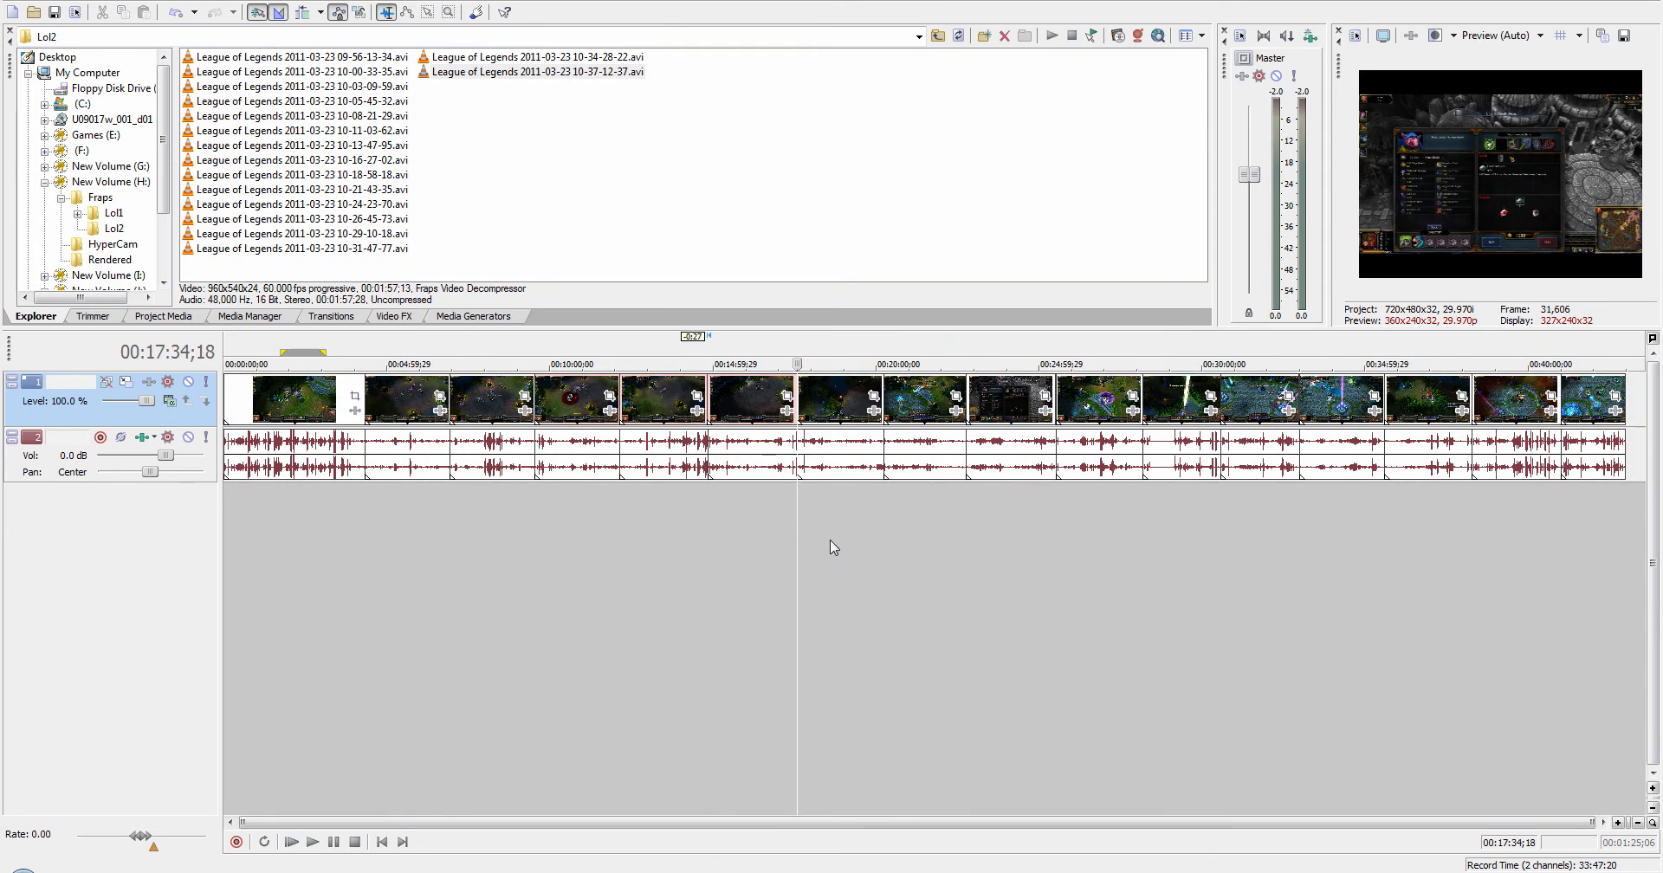
pyautogui.press('Up')
pyautogui.press('Up')
pyautogui.press('Up')
pyautogui.press('Up')
pyautogui.press('Up')
pyautogui.press('Up')
pyautogui.click(1121, 402)
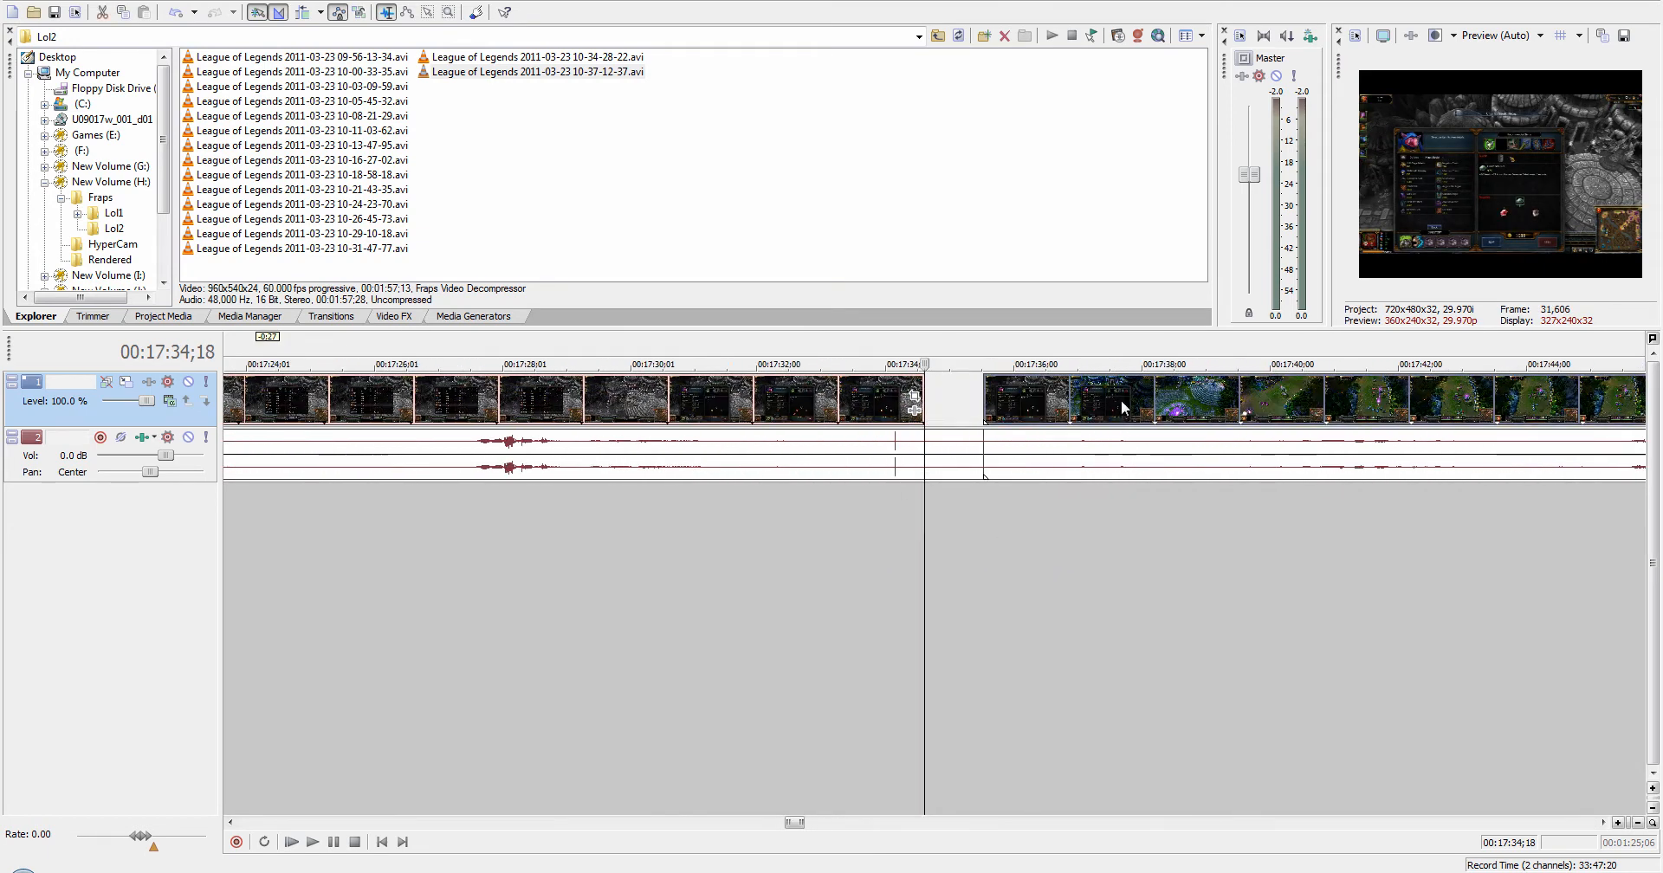
pyautogui.moveTo(1157, 400); pyautogui.dragTo(1099, 402)
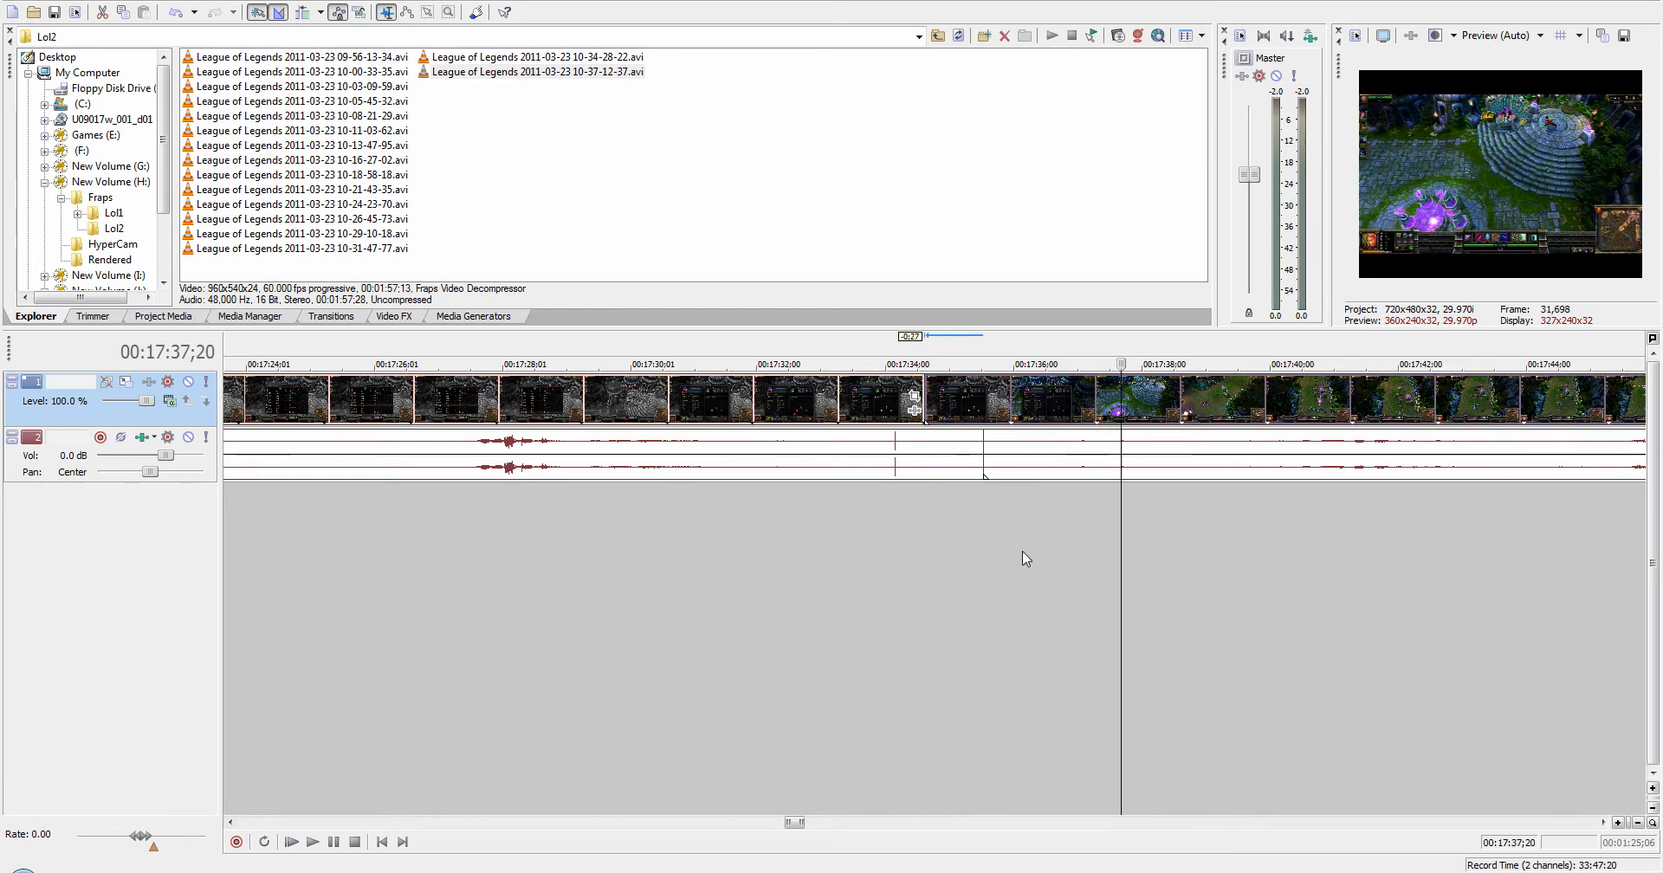
pyautogui.press('Down')
pyautogui.press('Down')
pyautogui.press('Down')
pyautogui.press('Down')
pyautogui.press('Down')
pyautogui.press('Down')
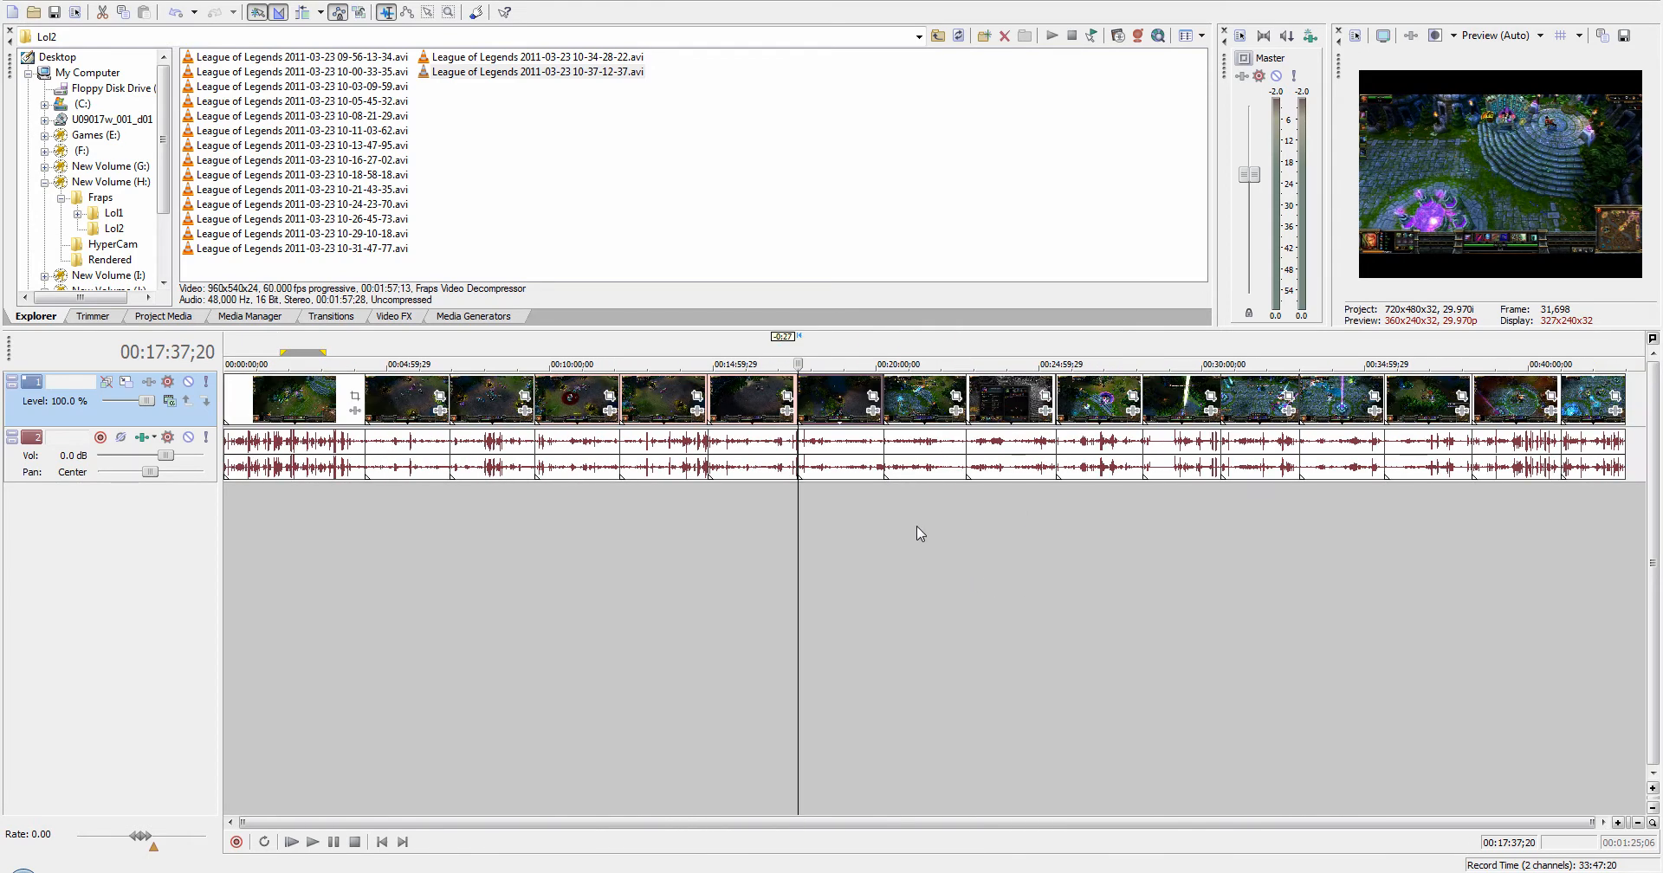
# Step: Close the video gap at 00:20:13;19 by moving the following video clip back, and return the cursor to the join at 00:17:34;18
pyautogui.click(890, 528)
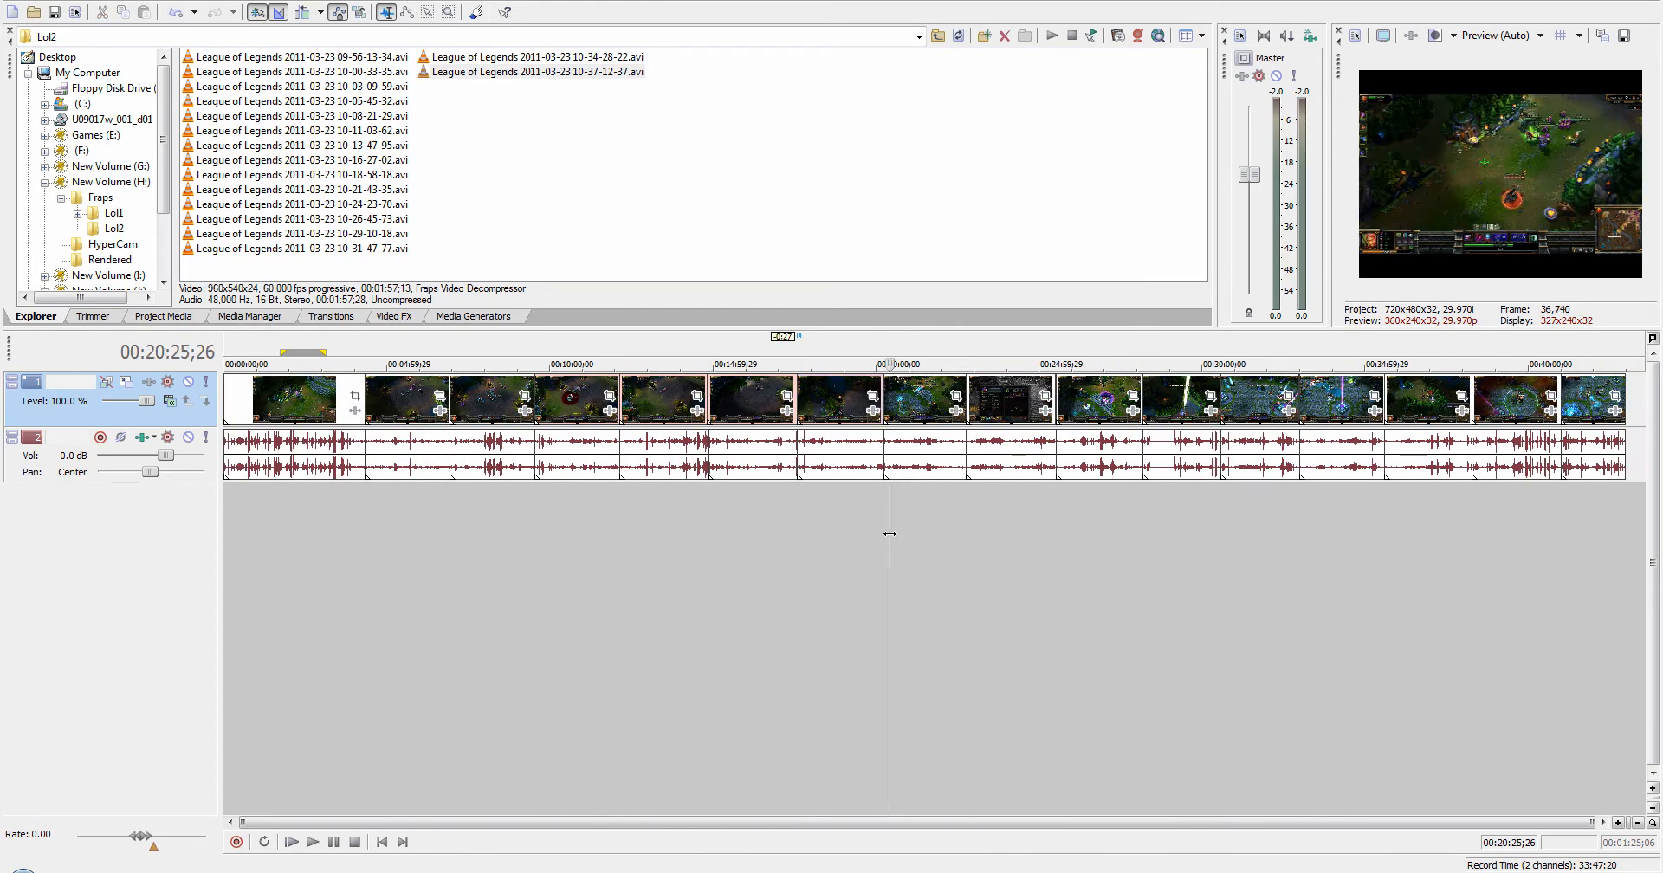
pyautogui.moveTo(887, 530); pyautogui.dragTo(882, 530)
pyautogui.press('Up')
pyautogui.press('Up')
pyautogui.press('Up')
pyautogui.press('Up')
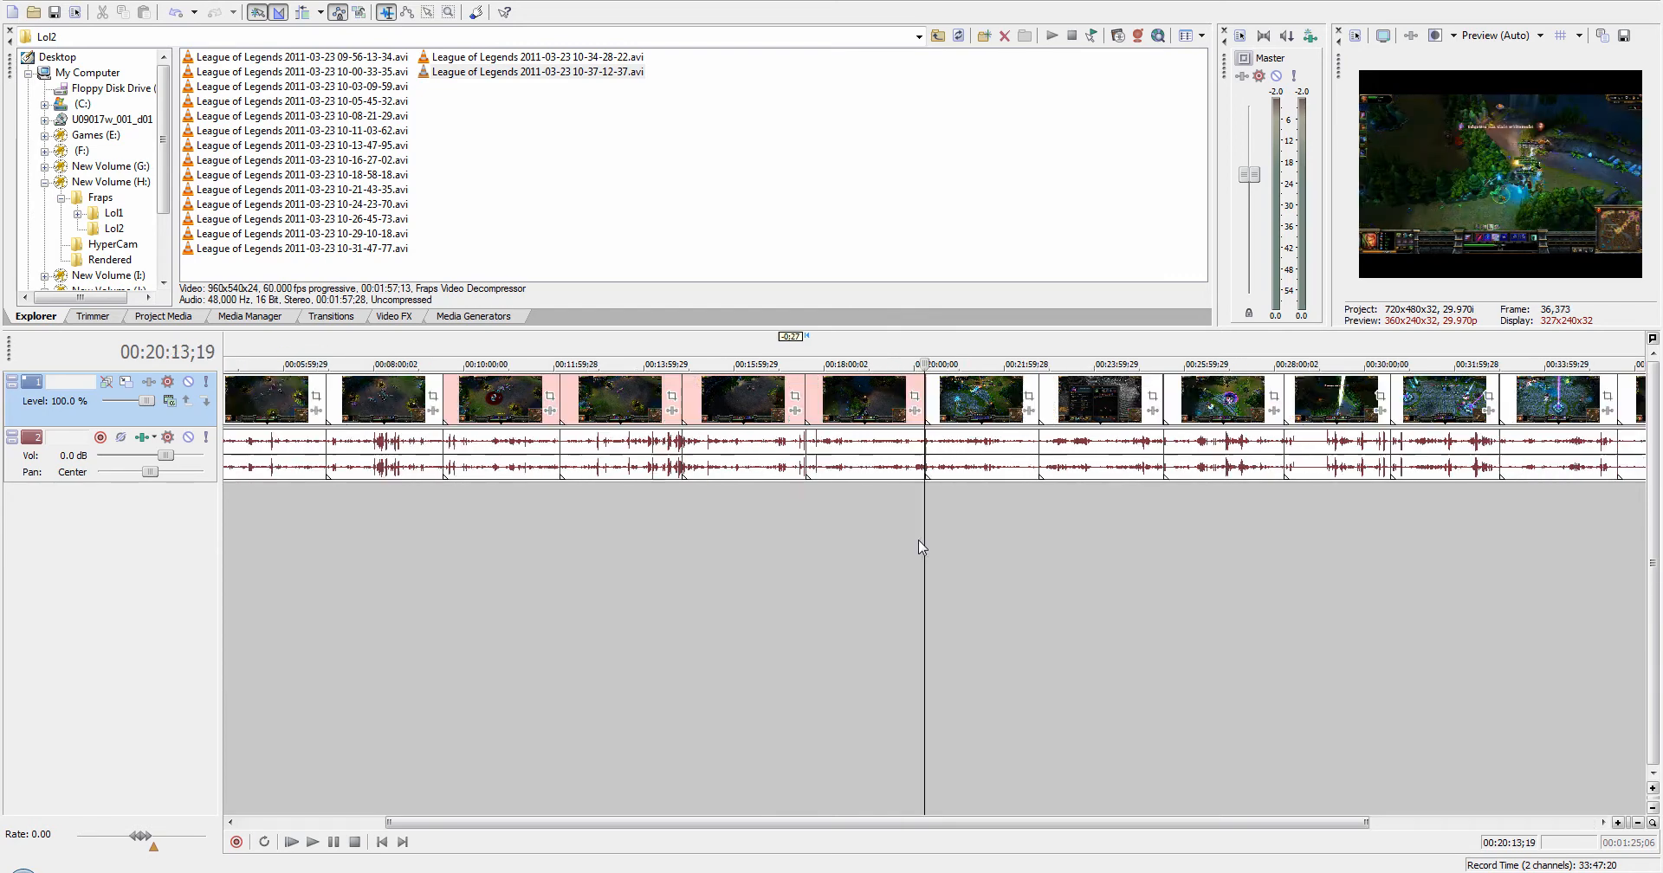
pyautogui.press('Up')
pyautogui.press('Up')
pyautogui.press('Up')
pyautogui.press('Up')
pyautogui.press('Up')
pyautogui.press('Up')
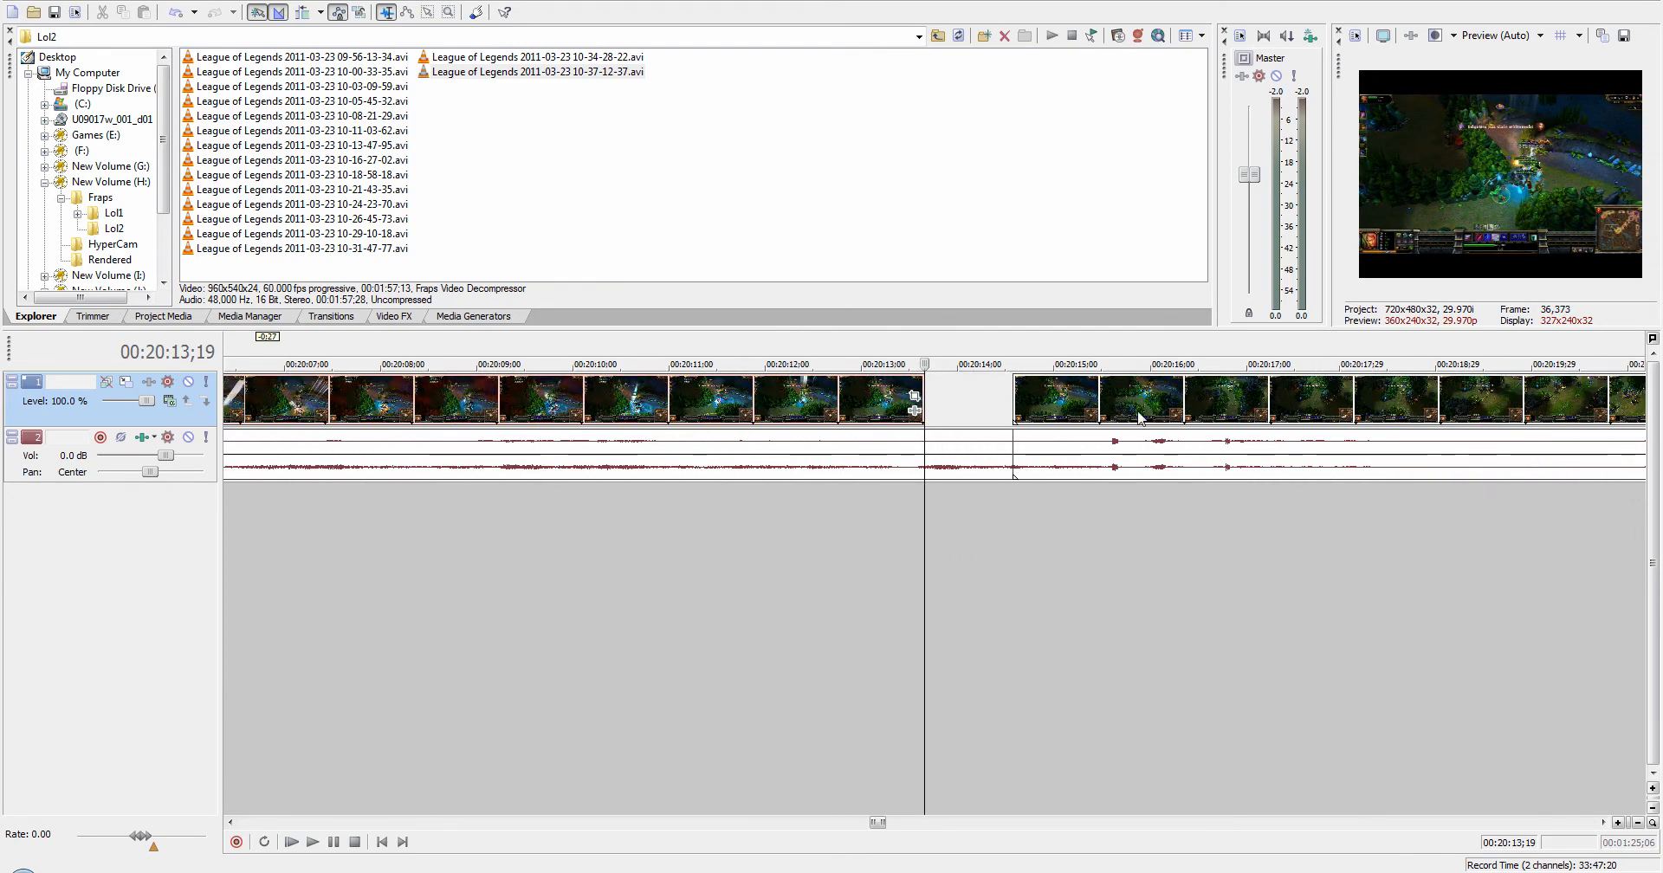
pyautogui.moveTo(1140, 413); pyautogui.dragTo(1056, 402)
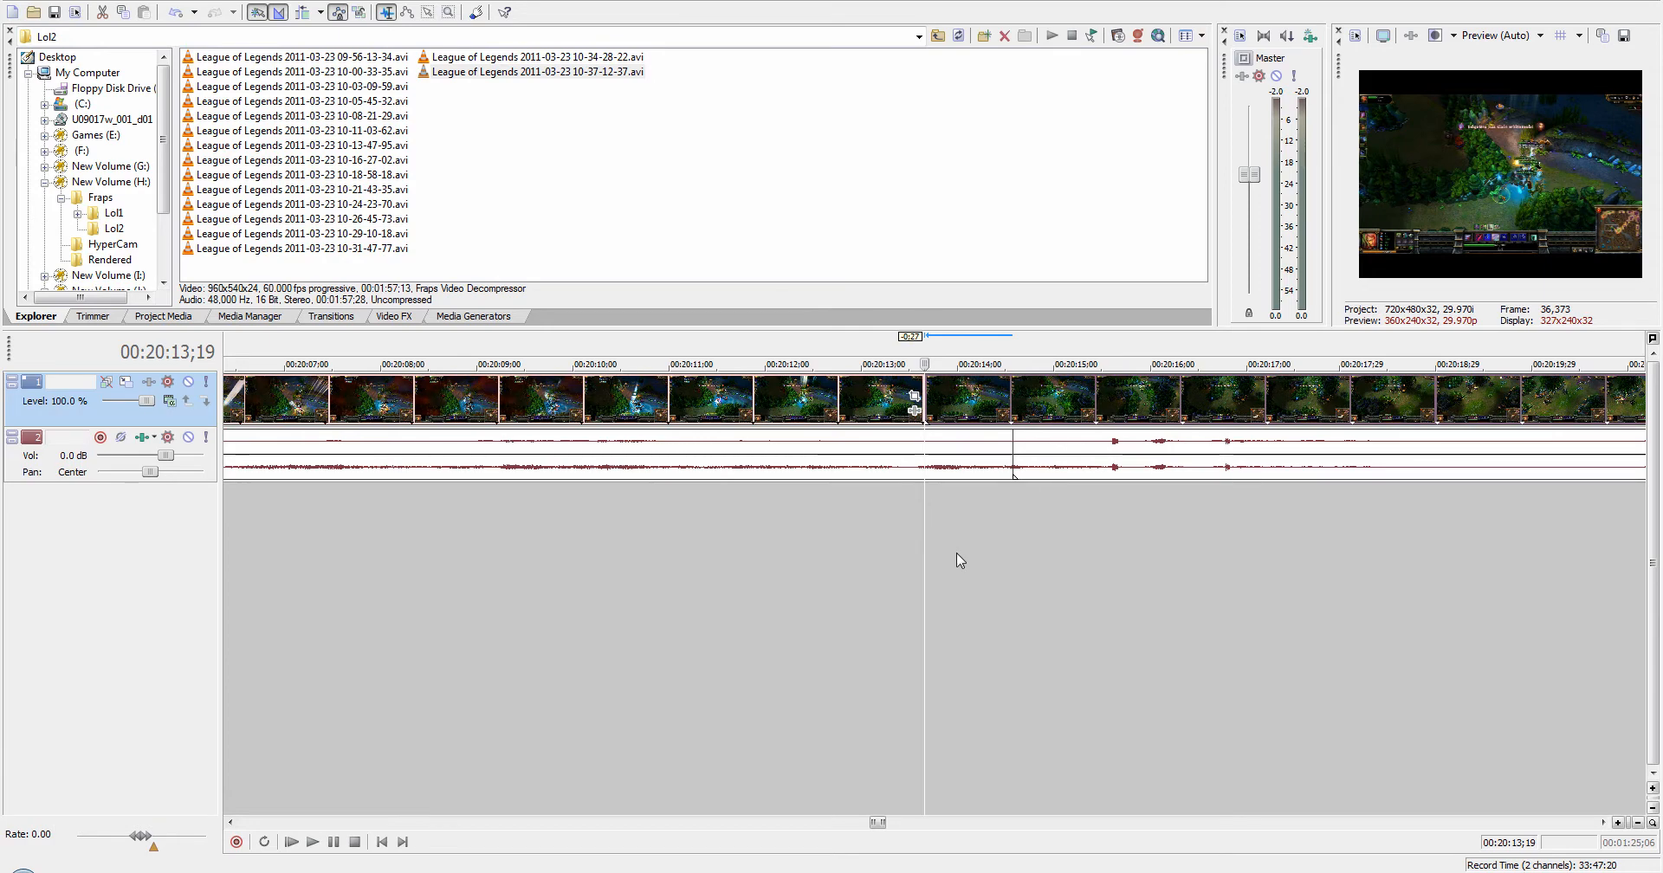
pyautogui.press('Down')
pyautogui.press('Down')
pyautogui.press('Down')
pyautogui.press('Down')
pyautogui.press('Down')
pyautogui.press('Down')
pyautogui.press('Down')
pyautogui.press('Down')
pyautogui.press('Down')
pyautogui.press('Down')
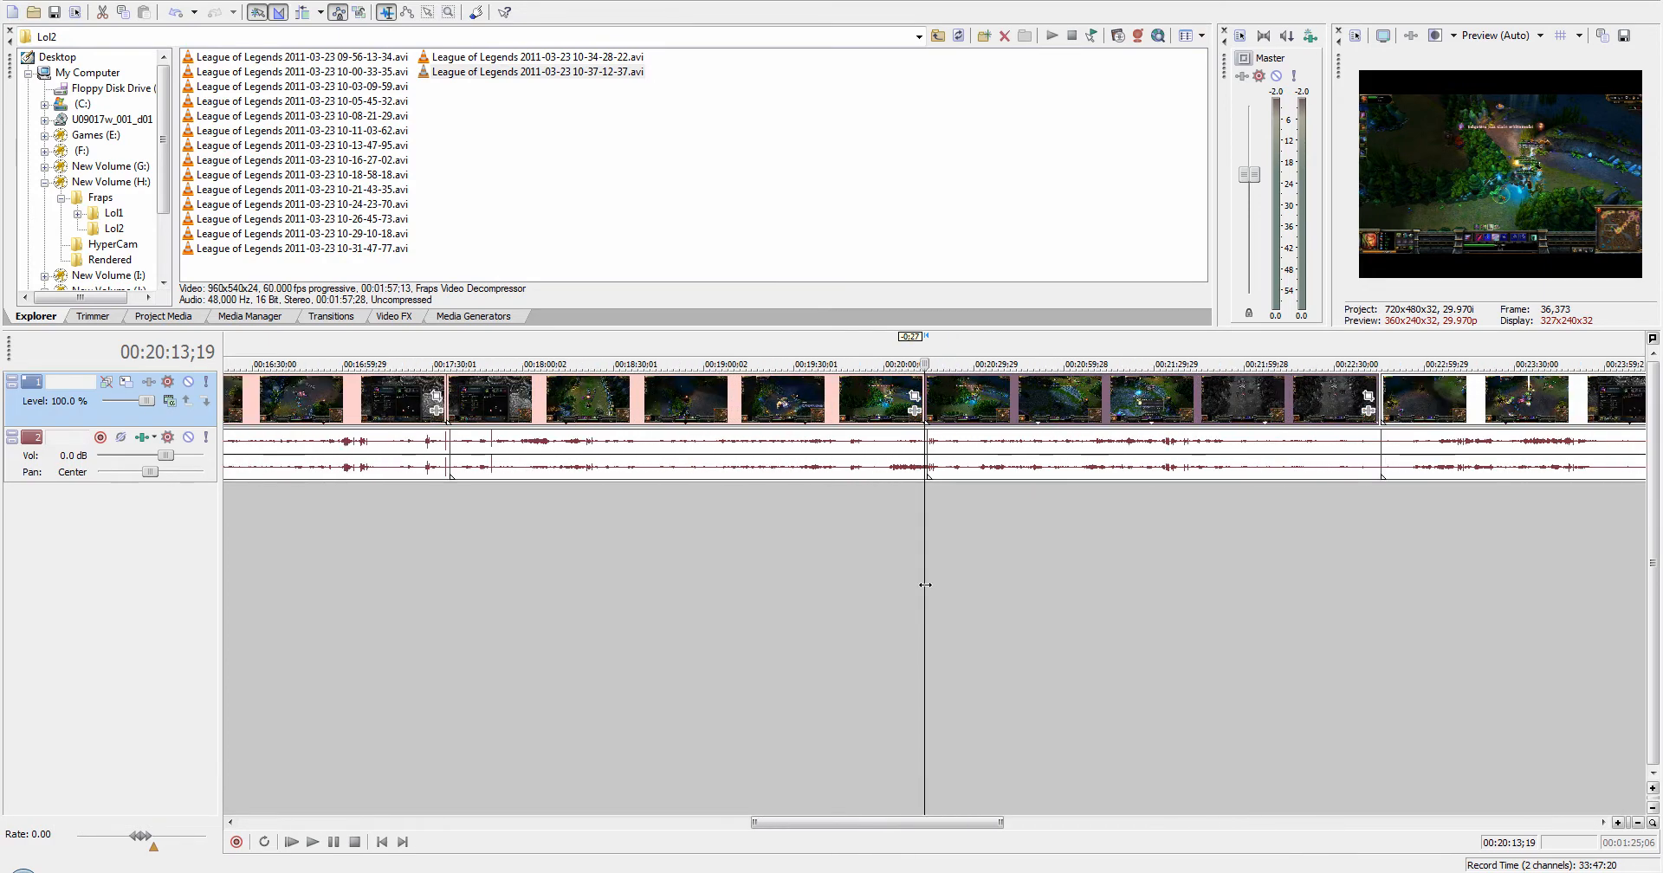
pyautogui.click(770, 550)
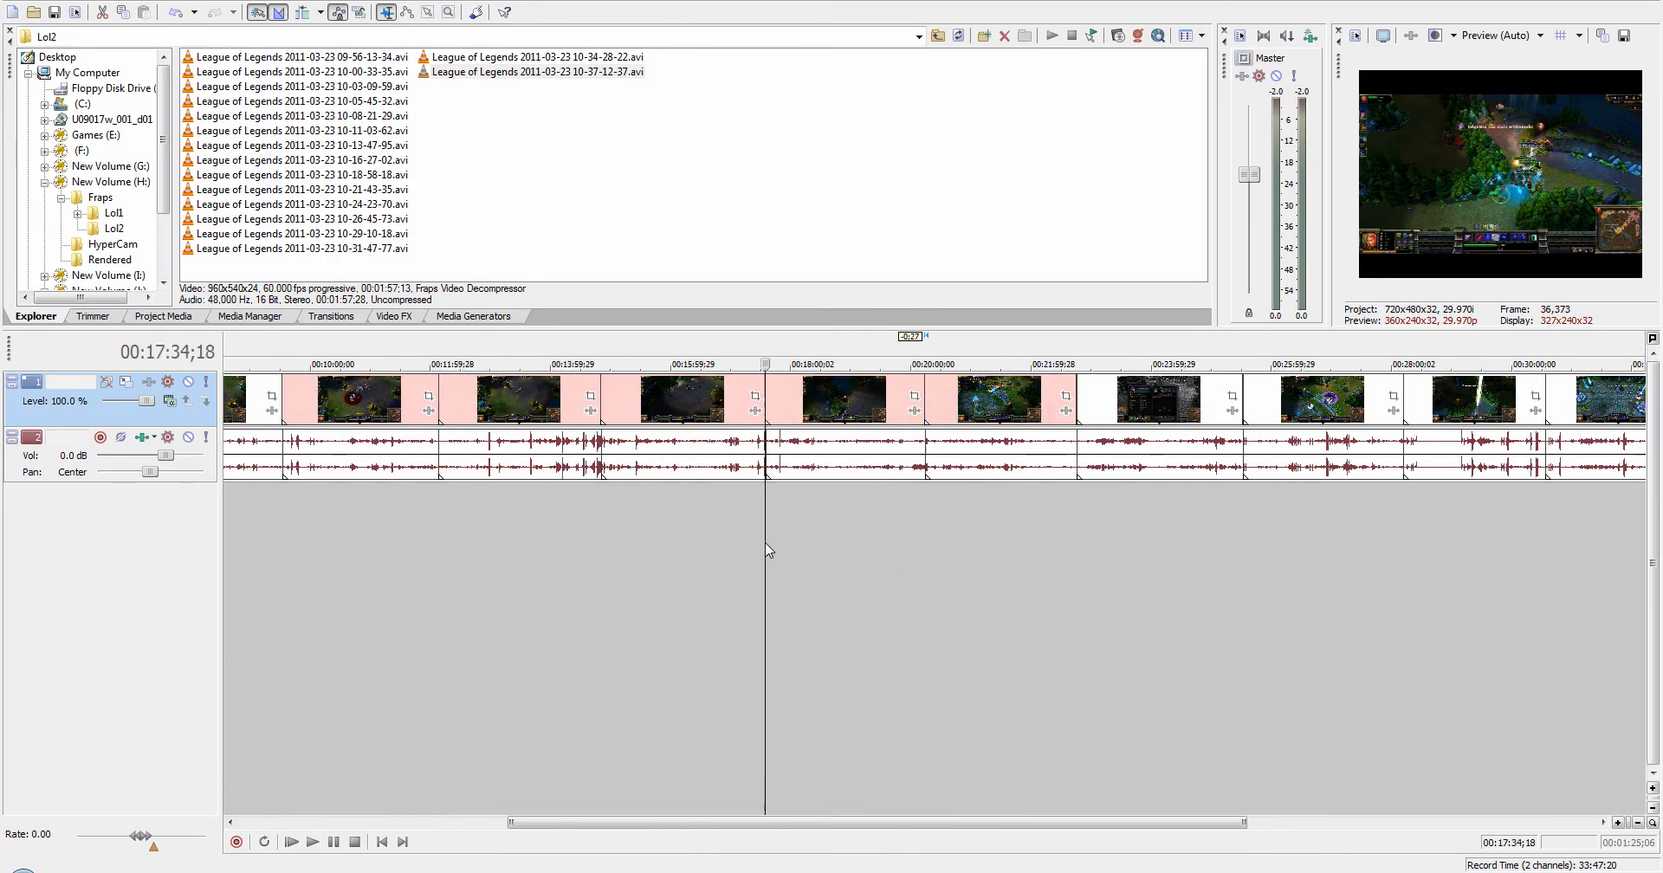
# Step: Examine the video joins at 00:17:34;18 and 00:20:13;19 up close for remaining gaps
pyautogui.press('Up')
pyautogui.press('Up')
pyautogui.press('Up')
pyautogui.press('Up')
pyautogui.press('Up')
pyautogui.press('Down')
pyautogui.press('Down')
pyautogui.press('Down')
pyautogui.press('Down')
pyautogui.press('Down')
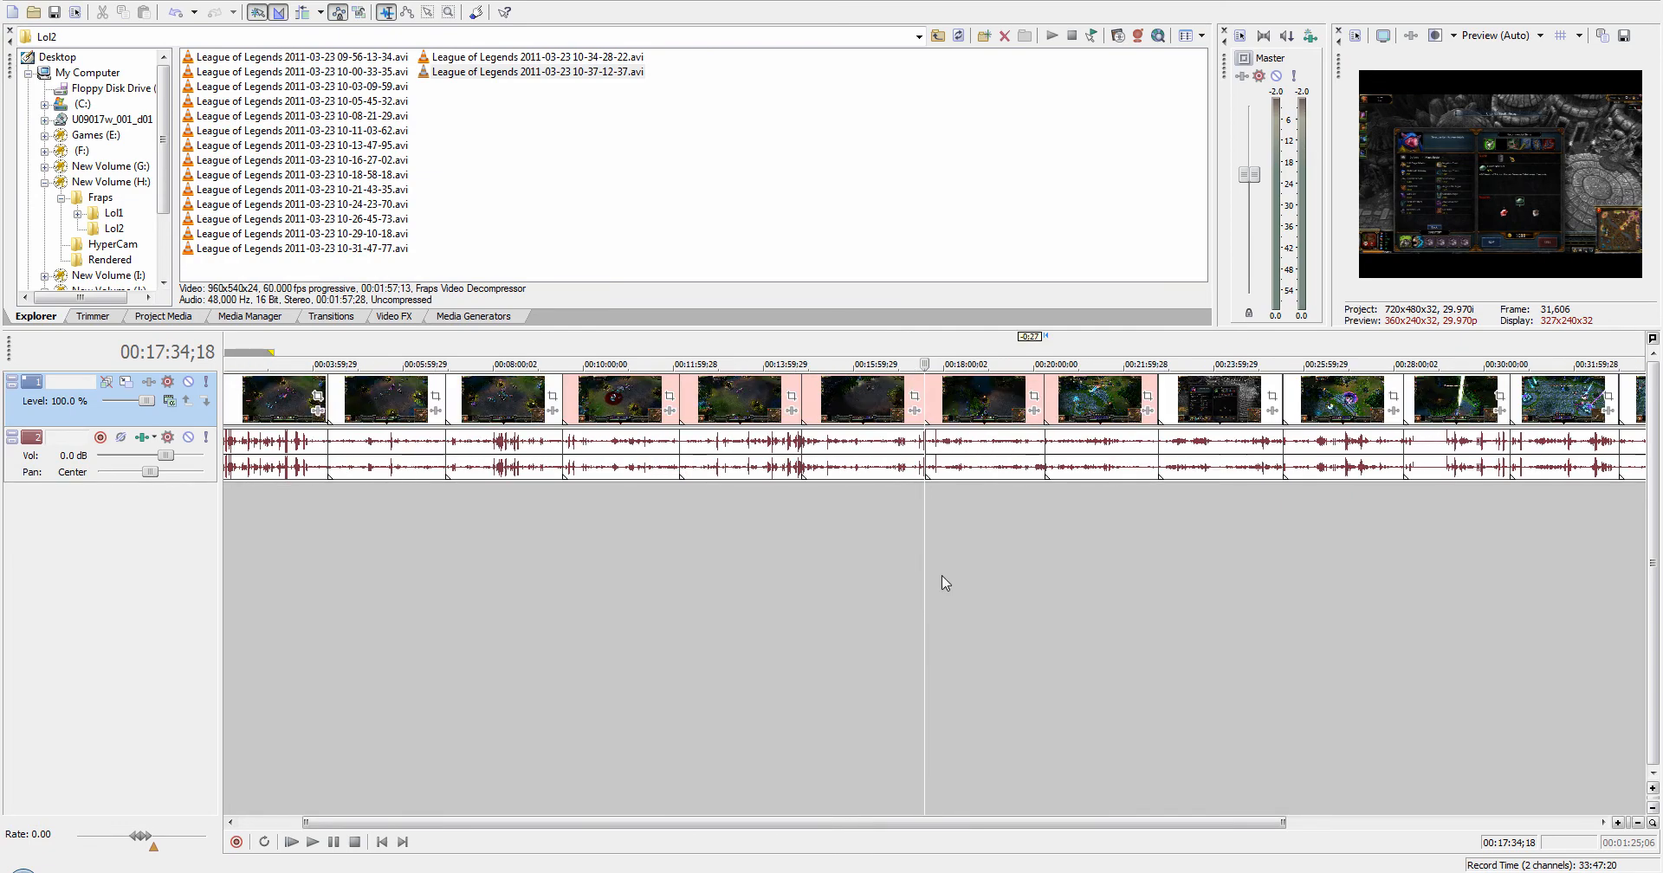
pyautogui.click(1046, 549)
pyautogui.press('Up')
pyautogui.press('Up')
pyautogui.press('Up')
pyautogui.press('Up')
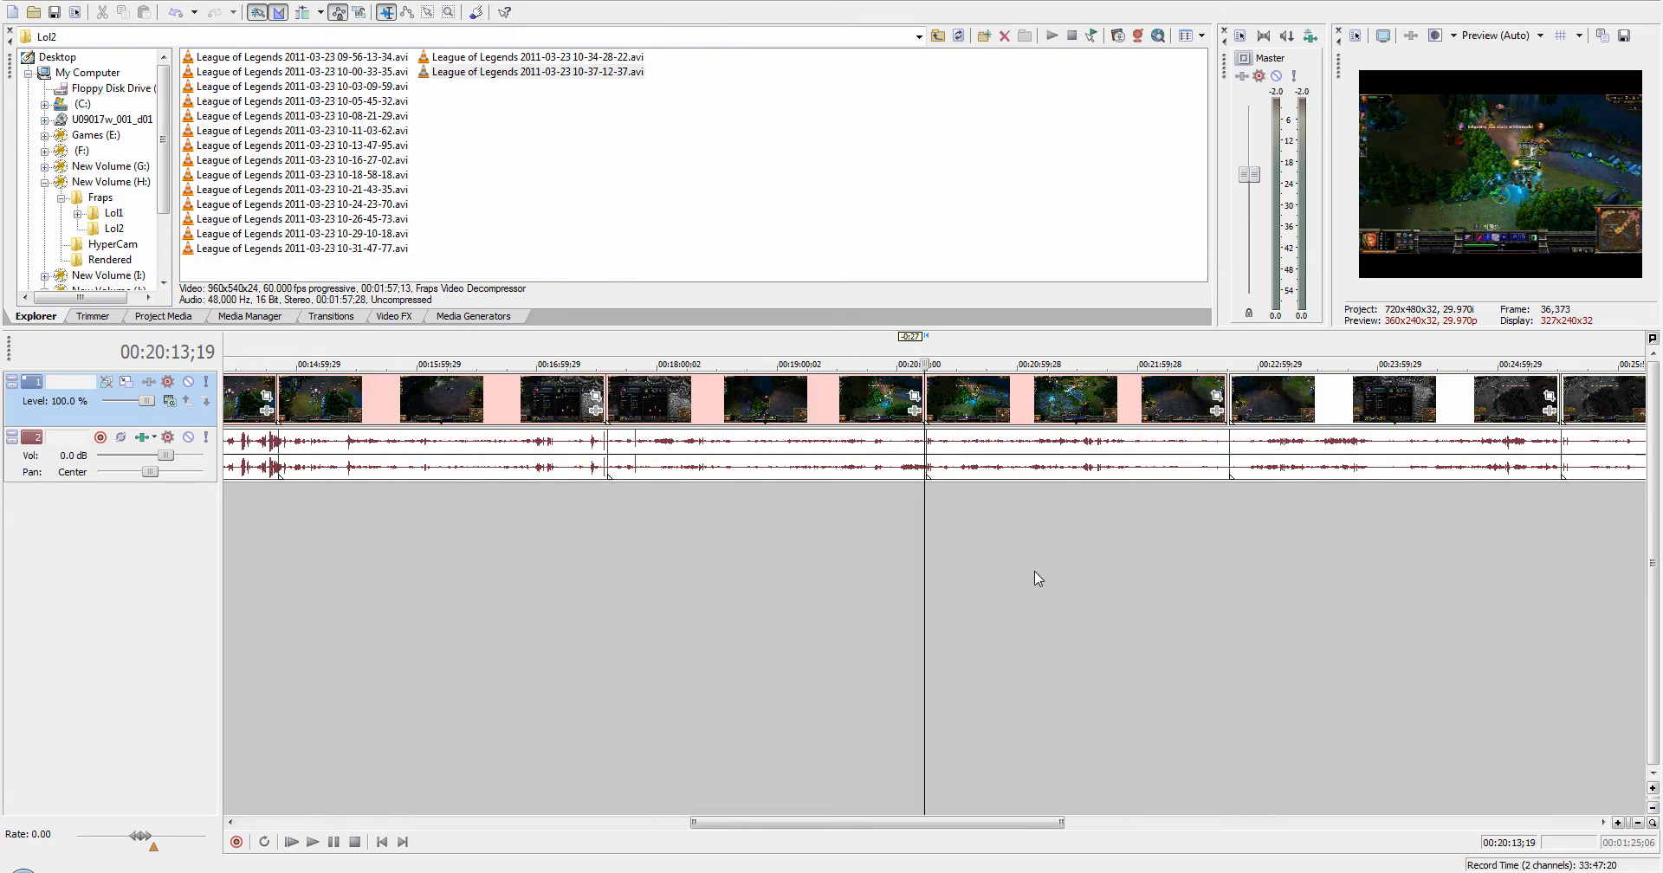
# Step: Close the video gap at 00:22:44;24 by moving the following video clip back to the previous clip's end
pyautogui.click(1152, 548)
pyautogui.press('Up')
pyautogui.press('Up')
pyautogui.press('Up')
pyautogui.press('Up')
pyautogui.press('Up')
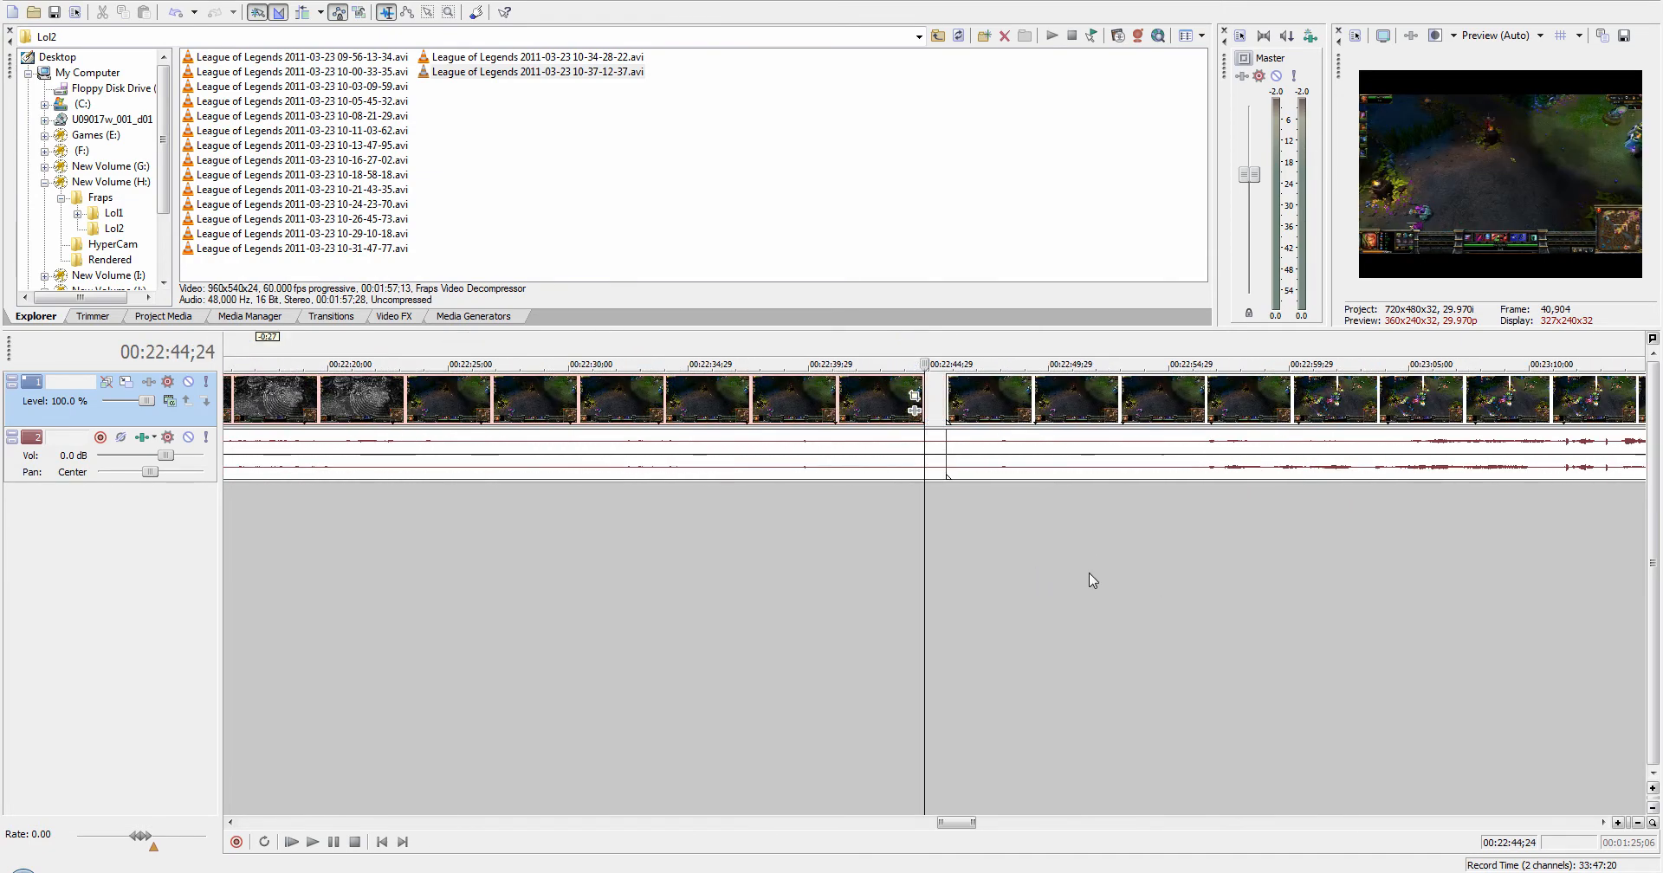
pyautogui.moveTo(1062, 398); pyautogui.dragTo(1015, 399)
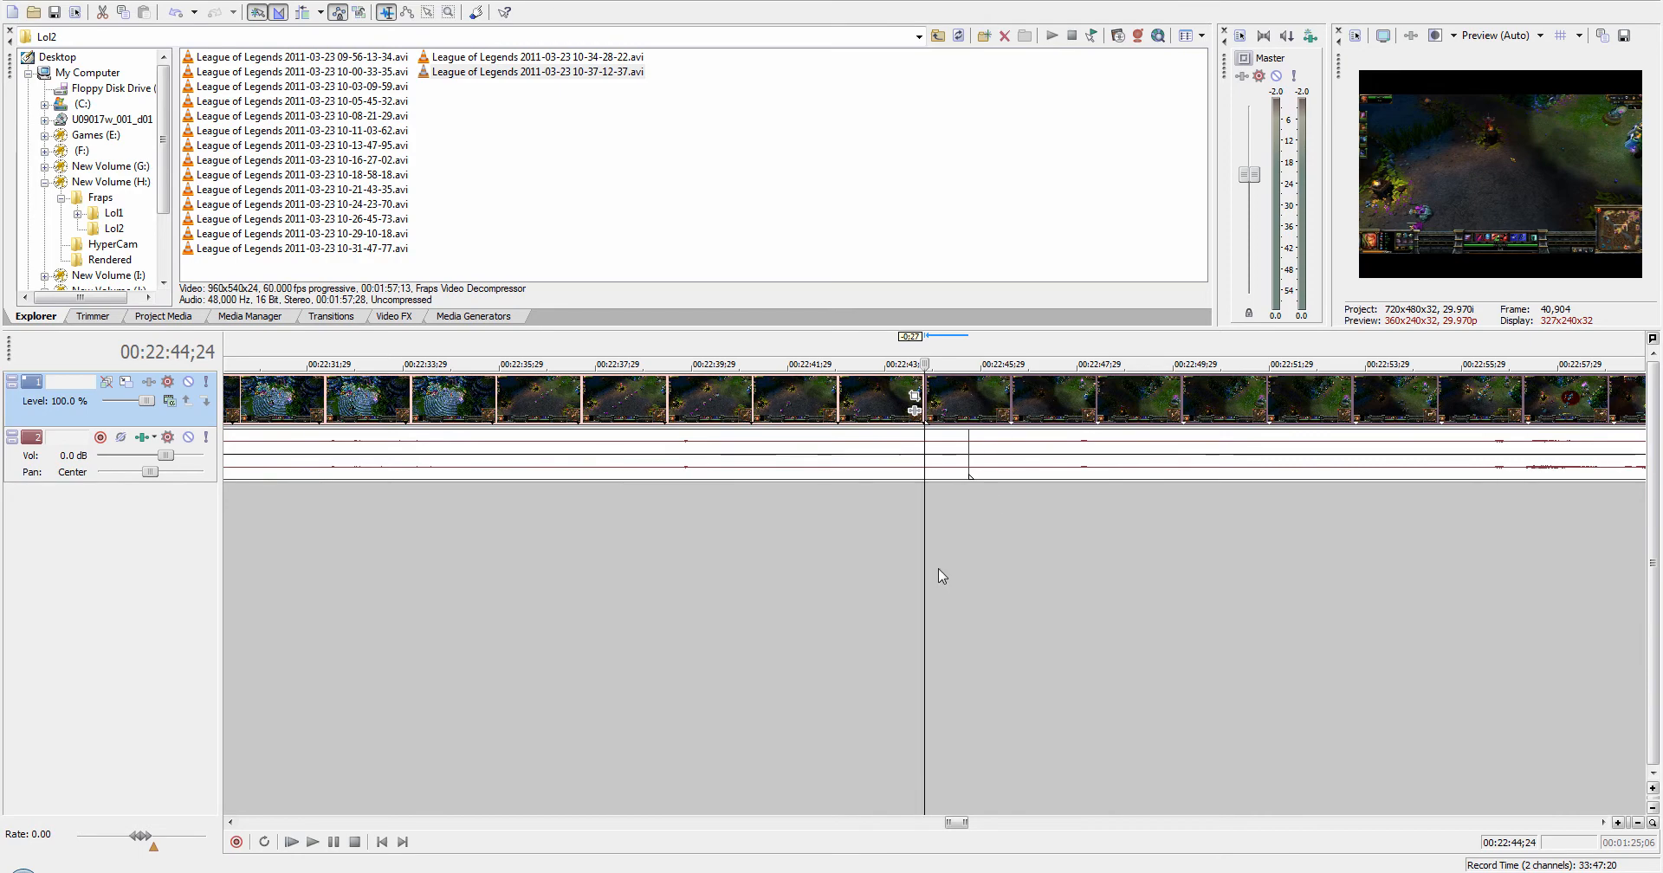
# Step: Close the video gap at 00:25:30;00 by moving the following video clip back until it meets the previous clip's end
pyautogui.scroll(-15, 967, 579)
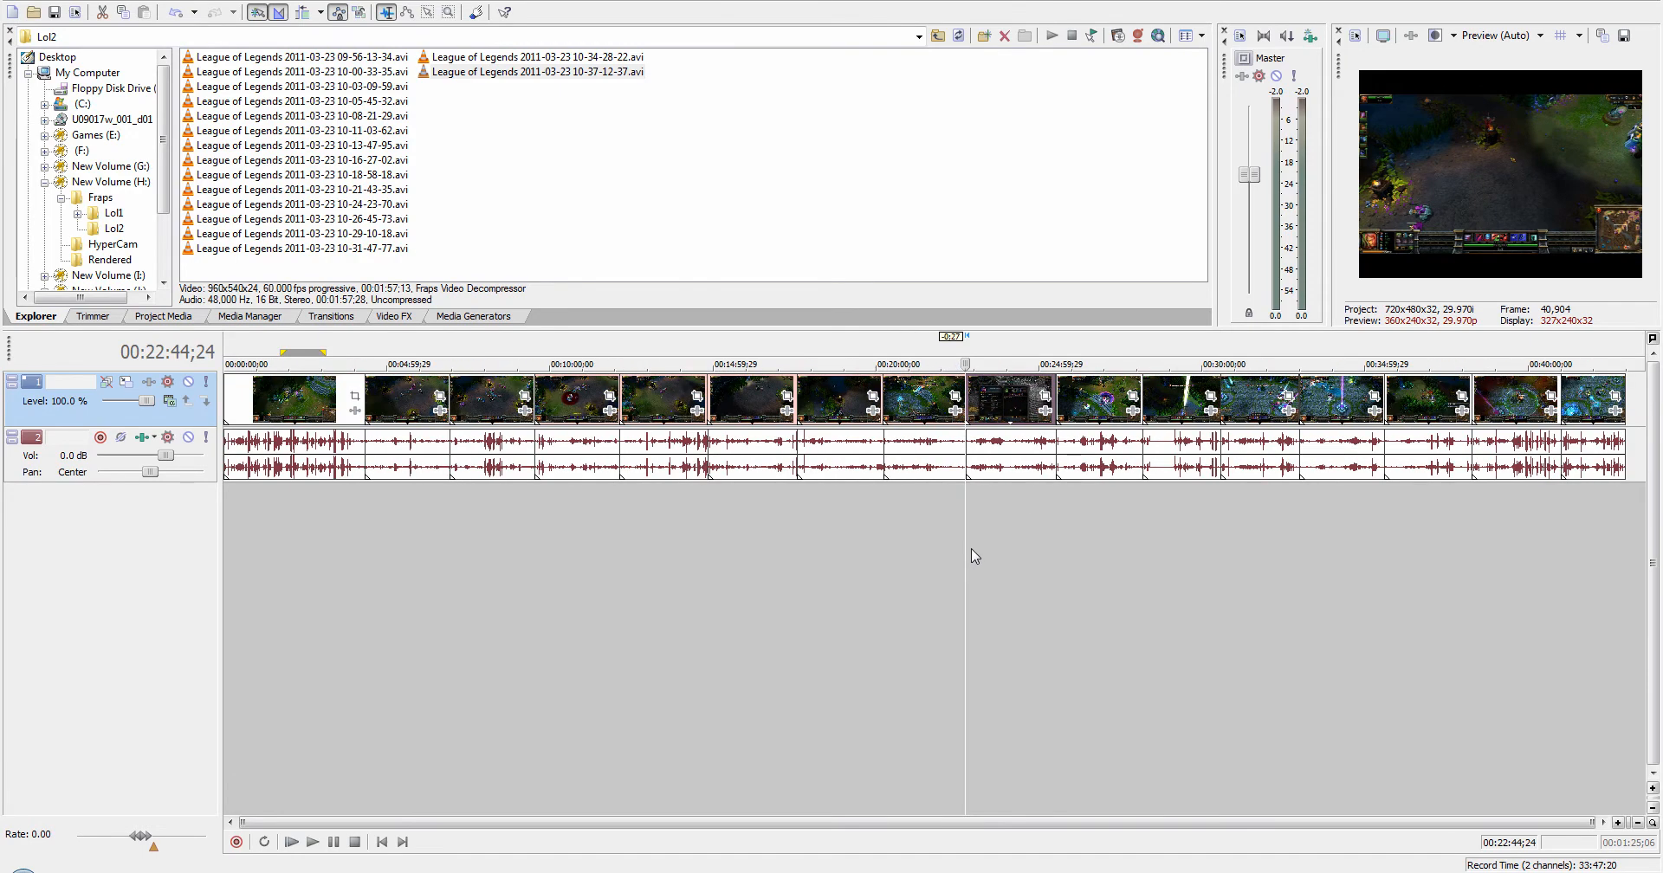
pyautogui.click(1055, 511)
pyautogui.scroll(15, 1074, 520)
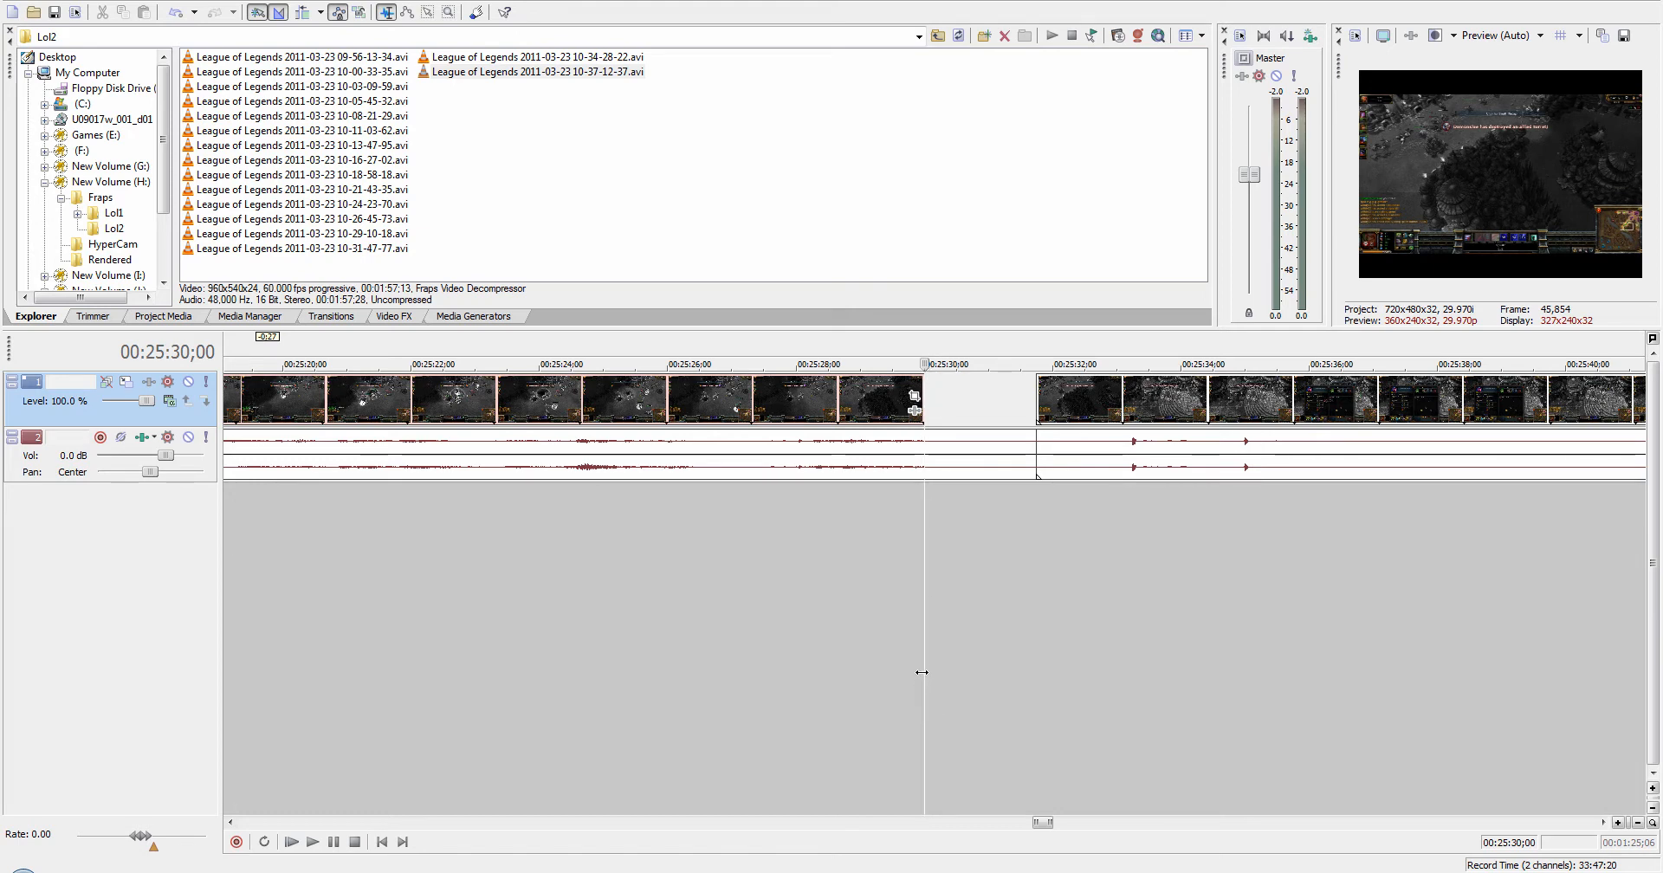
pyautogui.moveTo(1117, 412); pyautogui.dragTo(1007, 420)
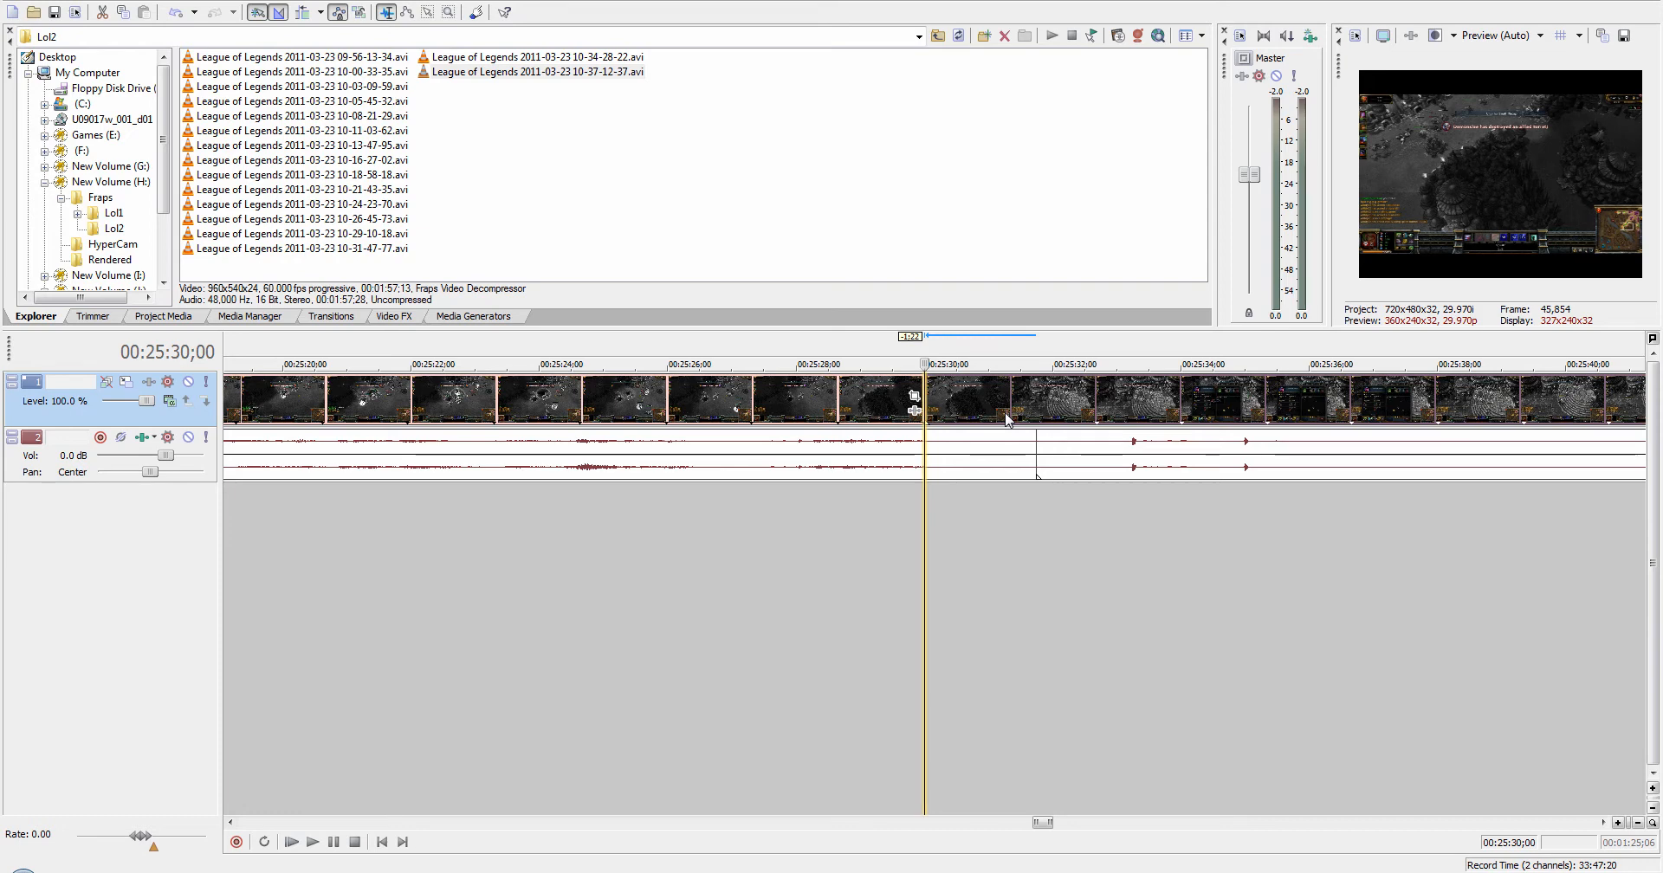
pyautogui.moveTo(1007, 421); pyautogui.dragTo(1033, 422)
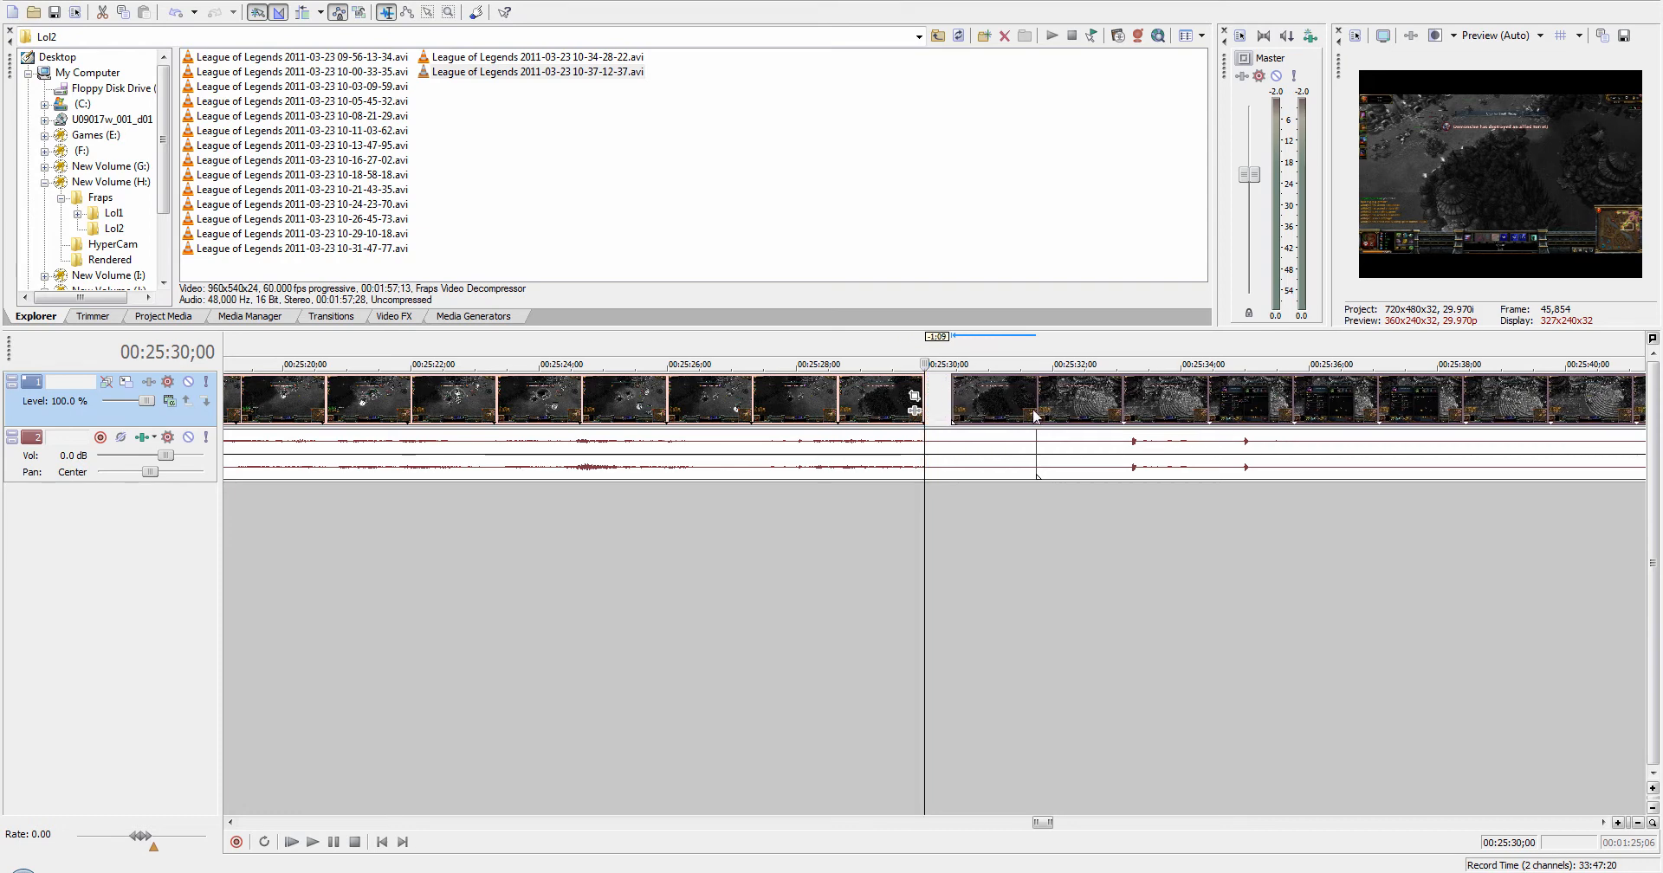
pyautogui.click(895, 559)
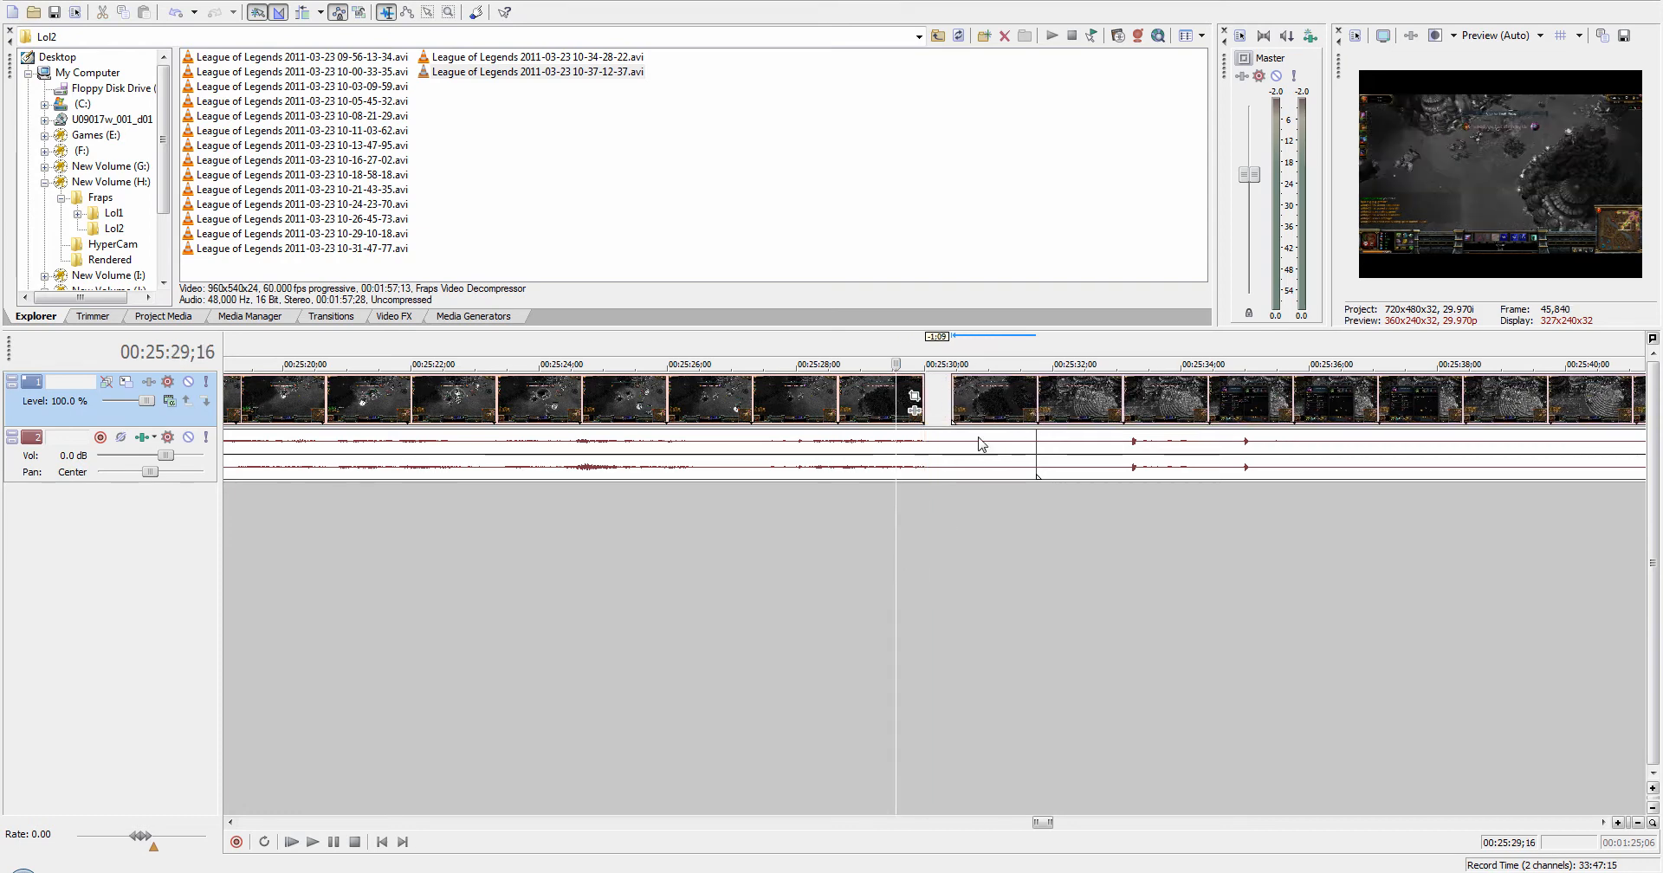
pyautogui.moveTo(1006, 404); pyautogui.dragTo(981, 404)
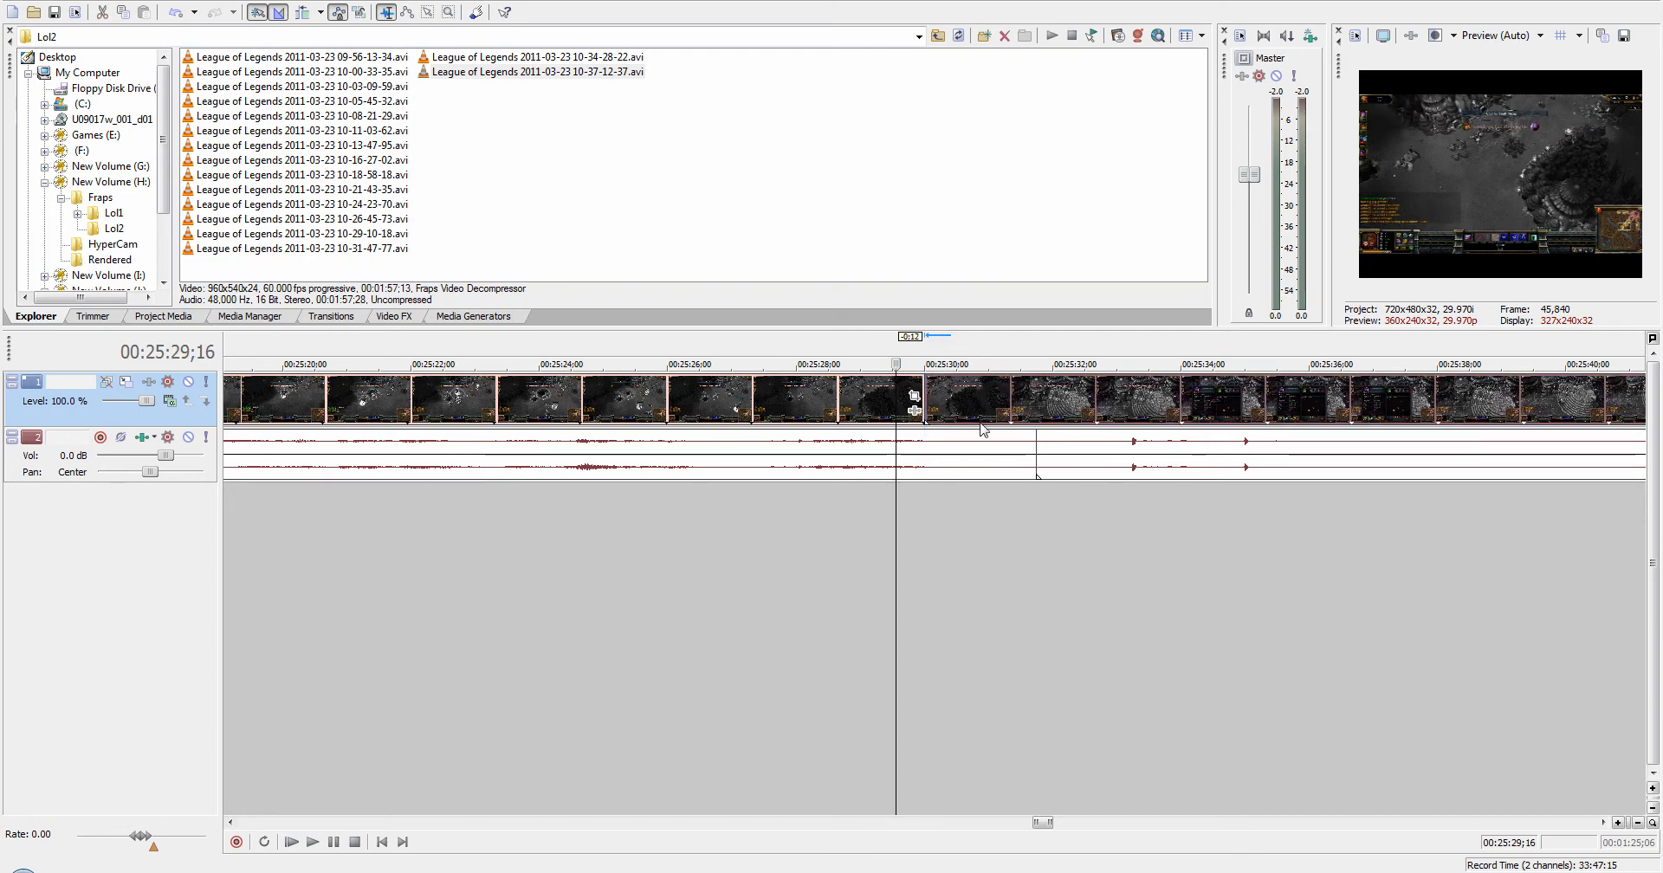
# Step: Examine the video join at 00:22:44;24 at frame level and select the clip that follows it
pyautogui.scroll(-8, 912, 574)
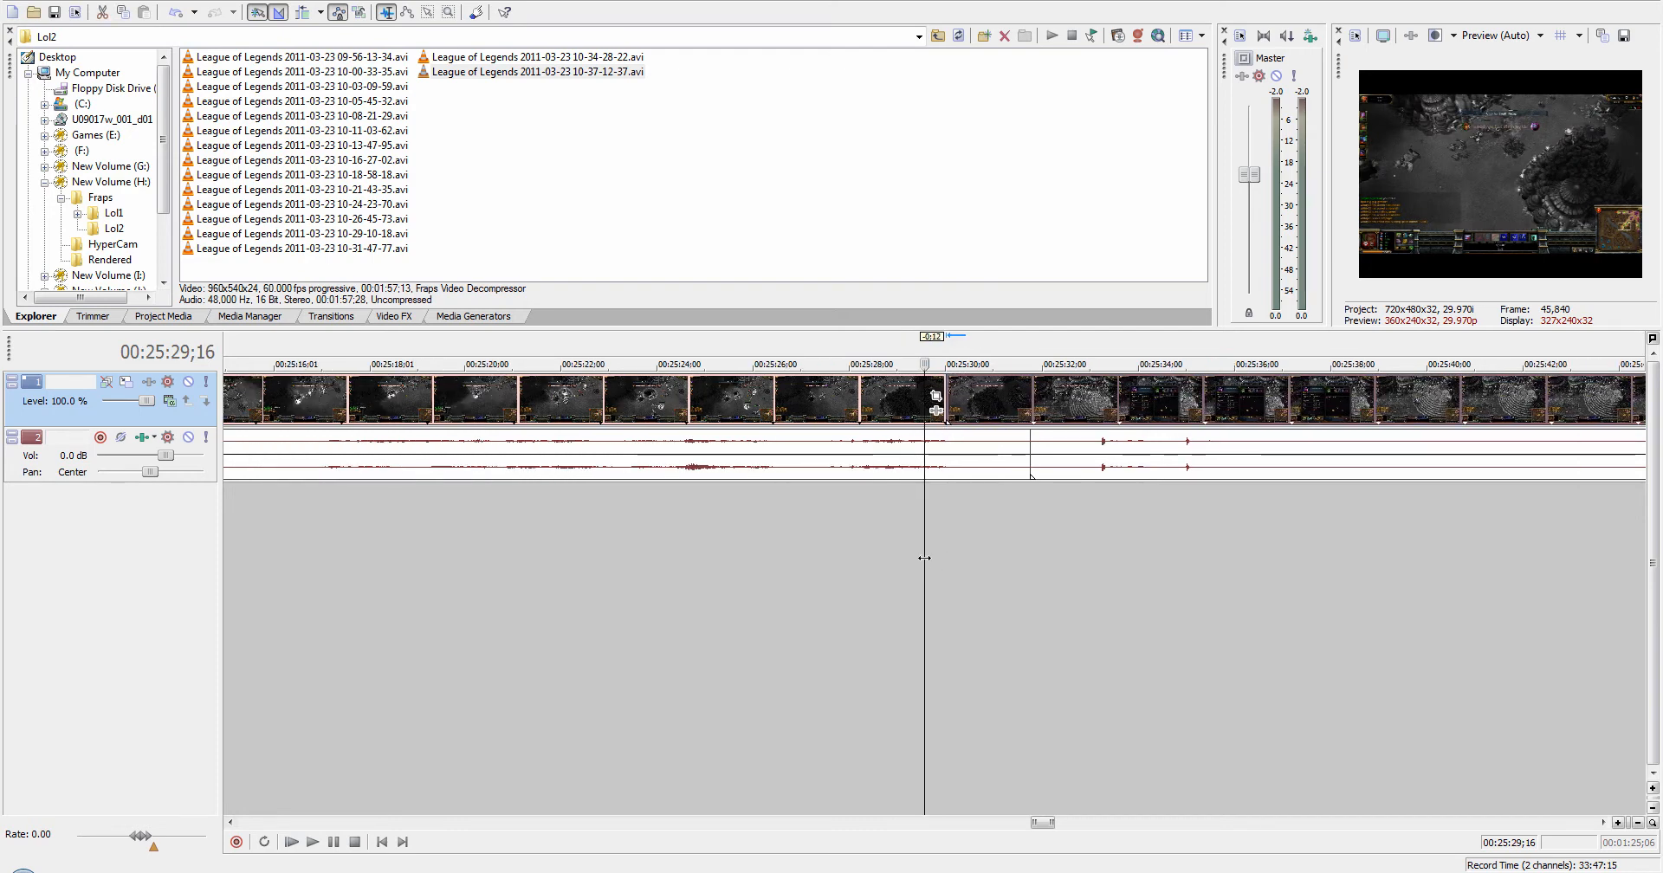
pyautogui.scroll(-5, 907, 551)
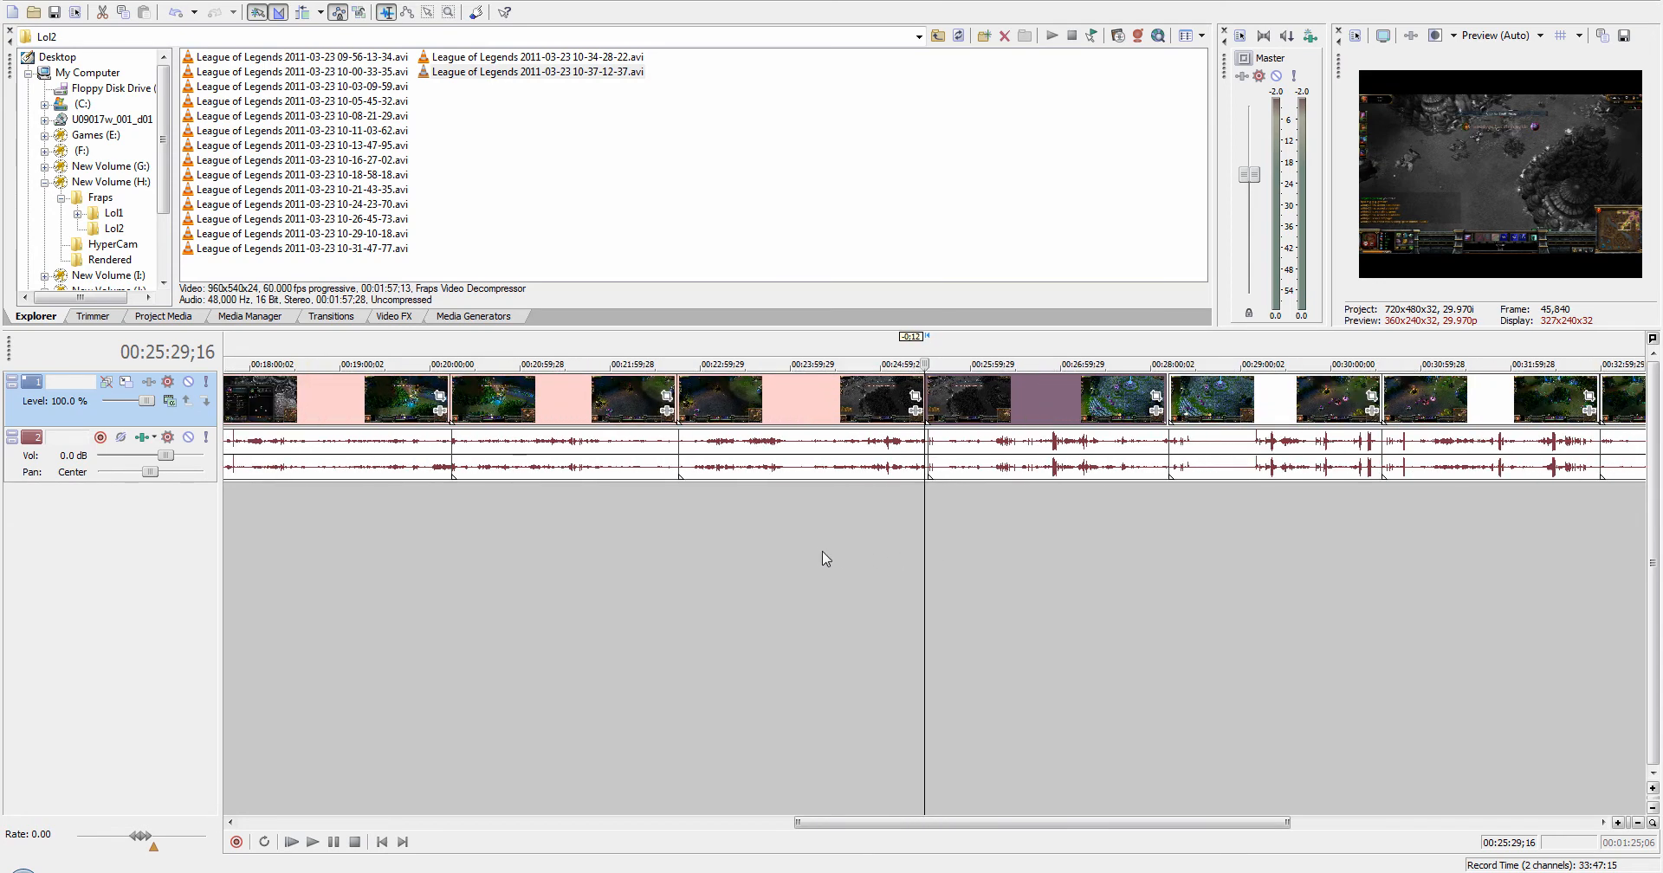
pyautogui.scroll(-3, 938, 561)
pyautogui.scroll(-1, 925, 569)
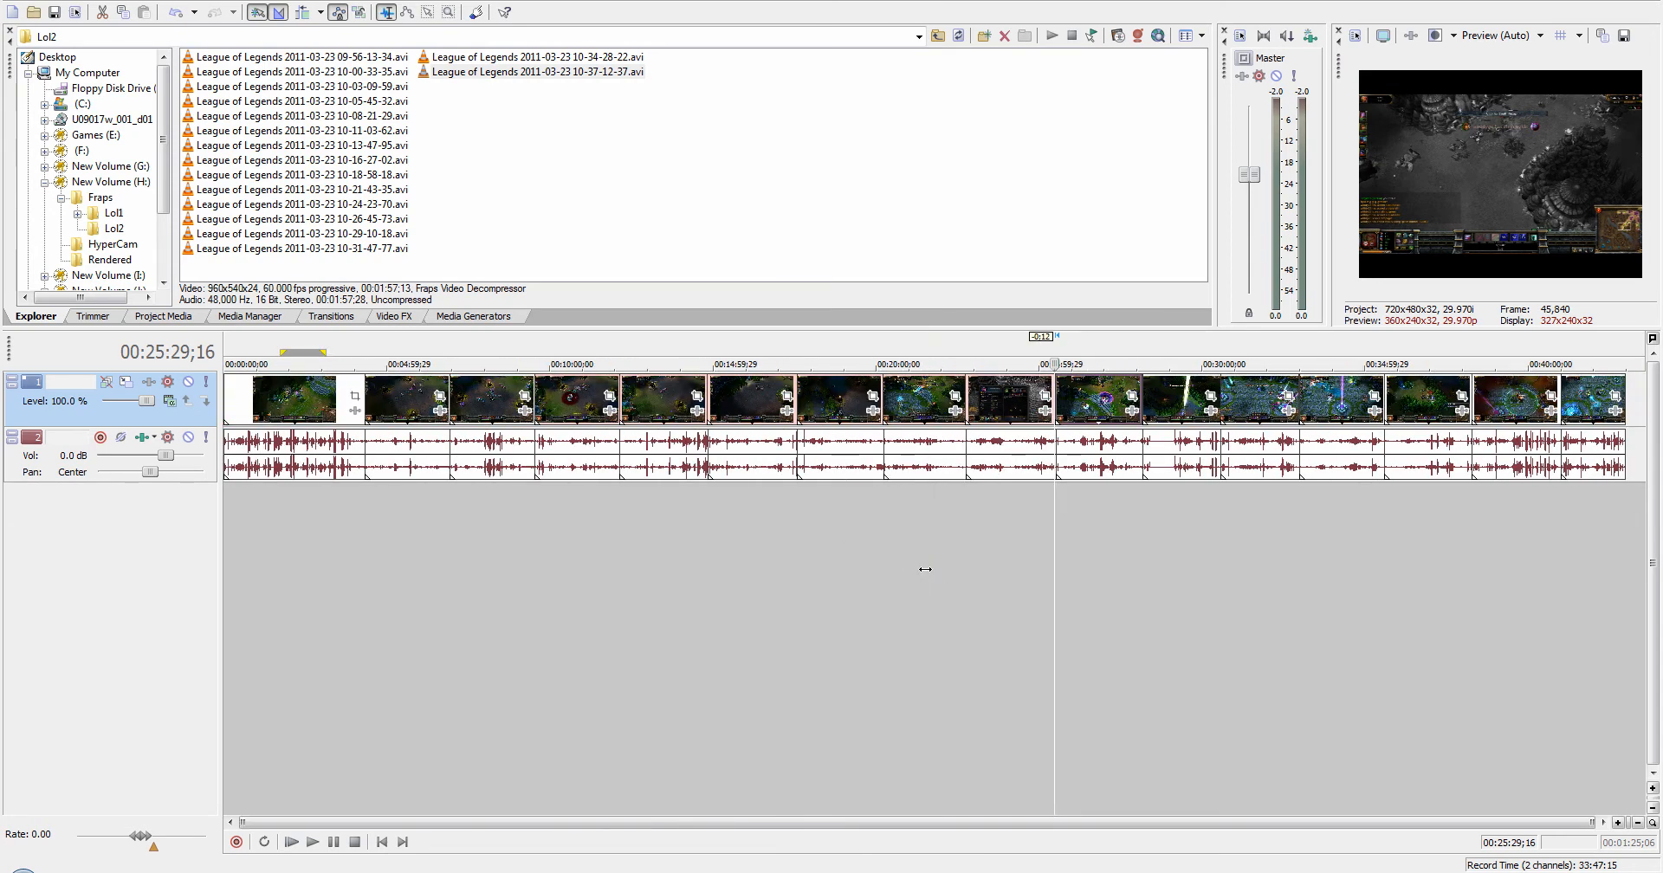
pyautogui.click(966, 559)
pyautogui.scroll(10, 1007, 586)
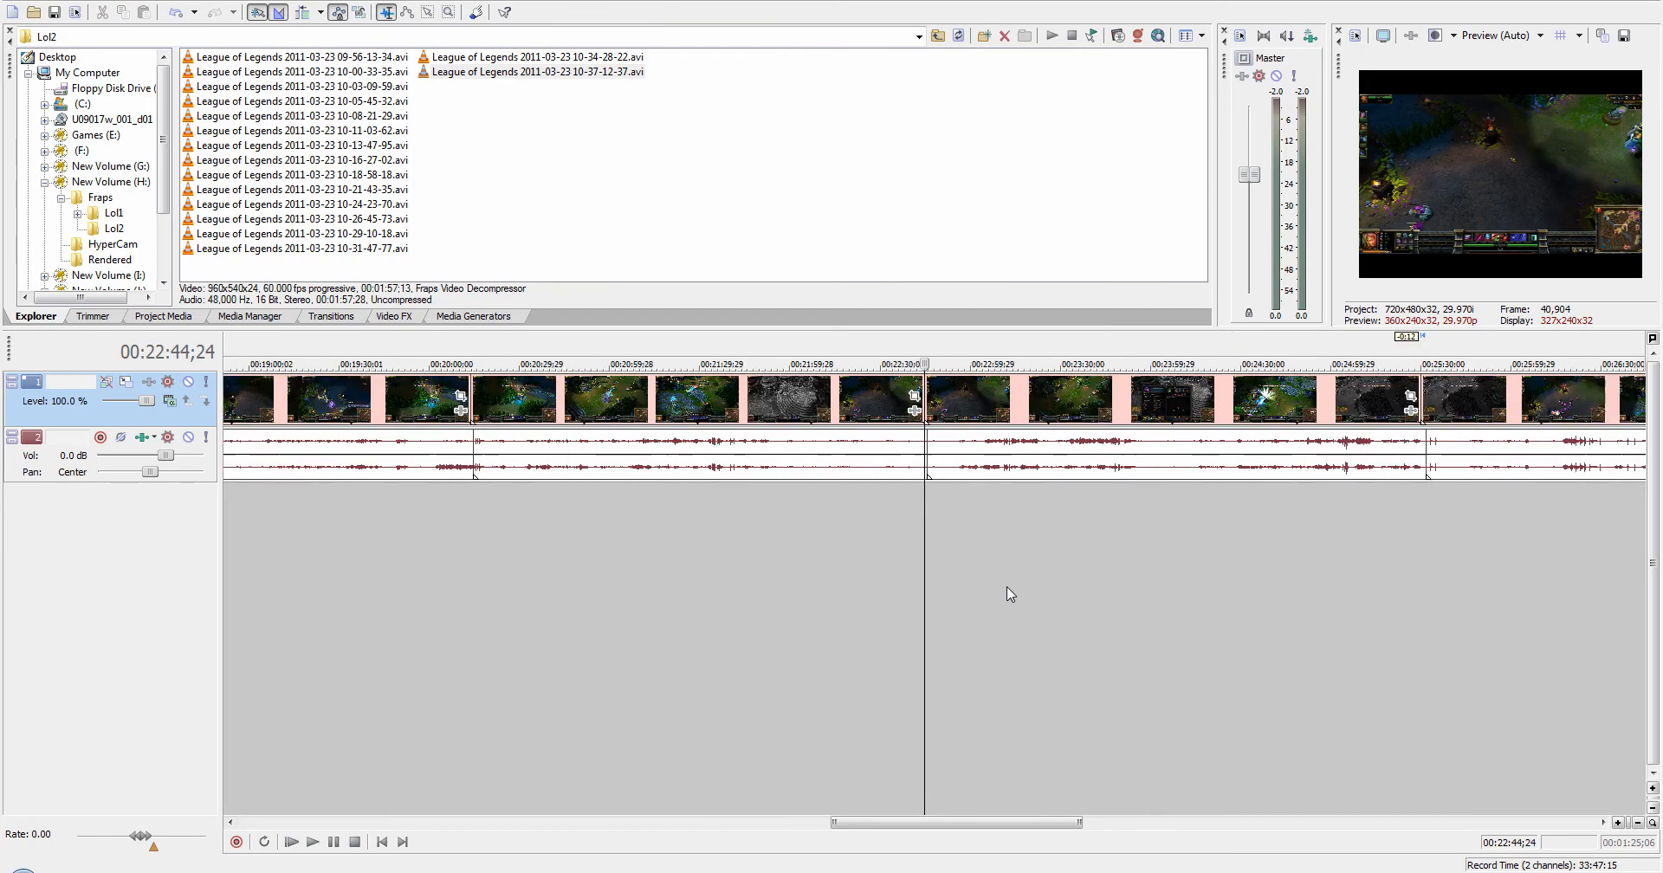
pyautogui.scroll(5, 1006, 586)
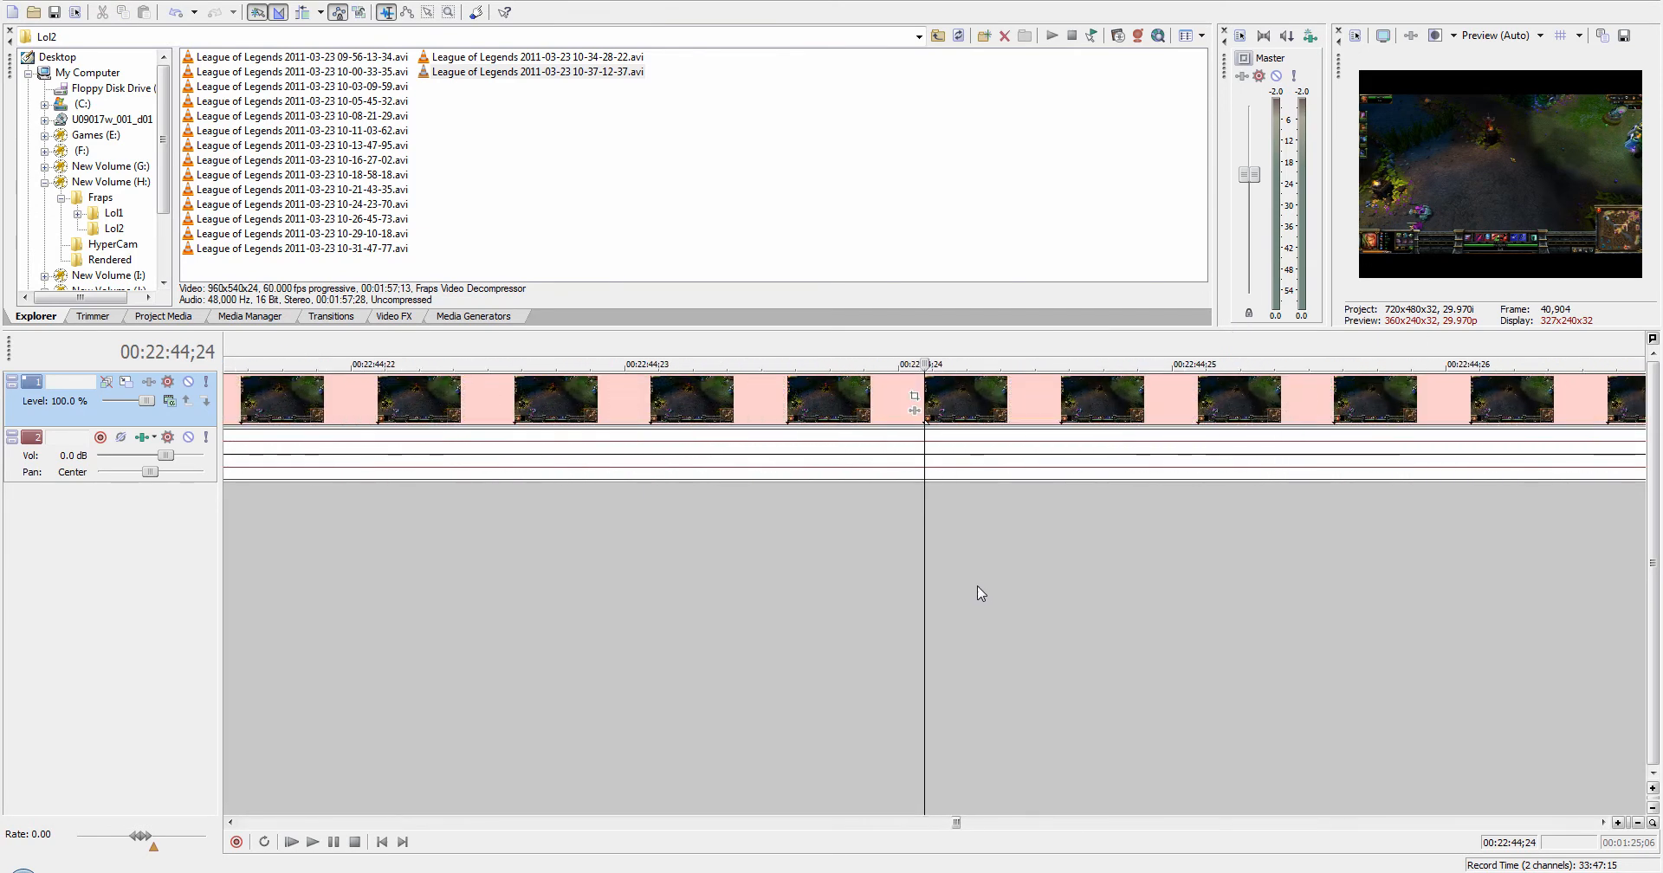
pyautogui.click(848, 613)
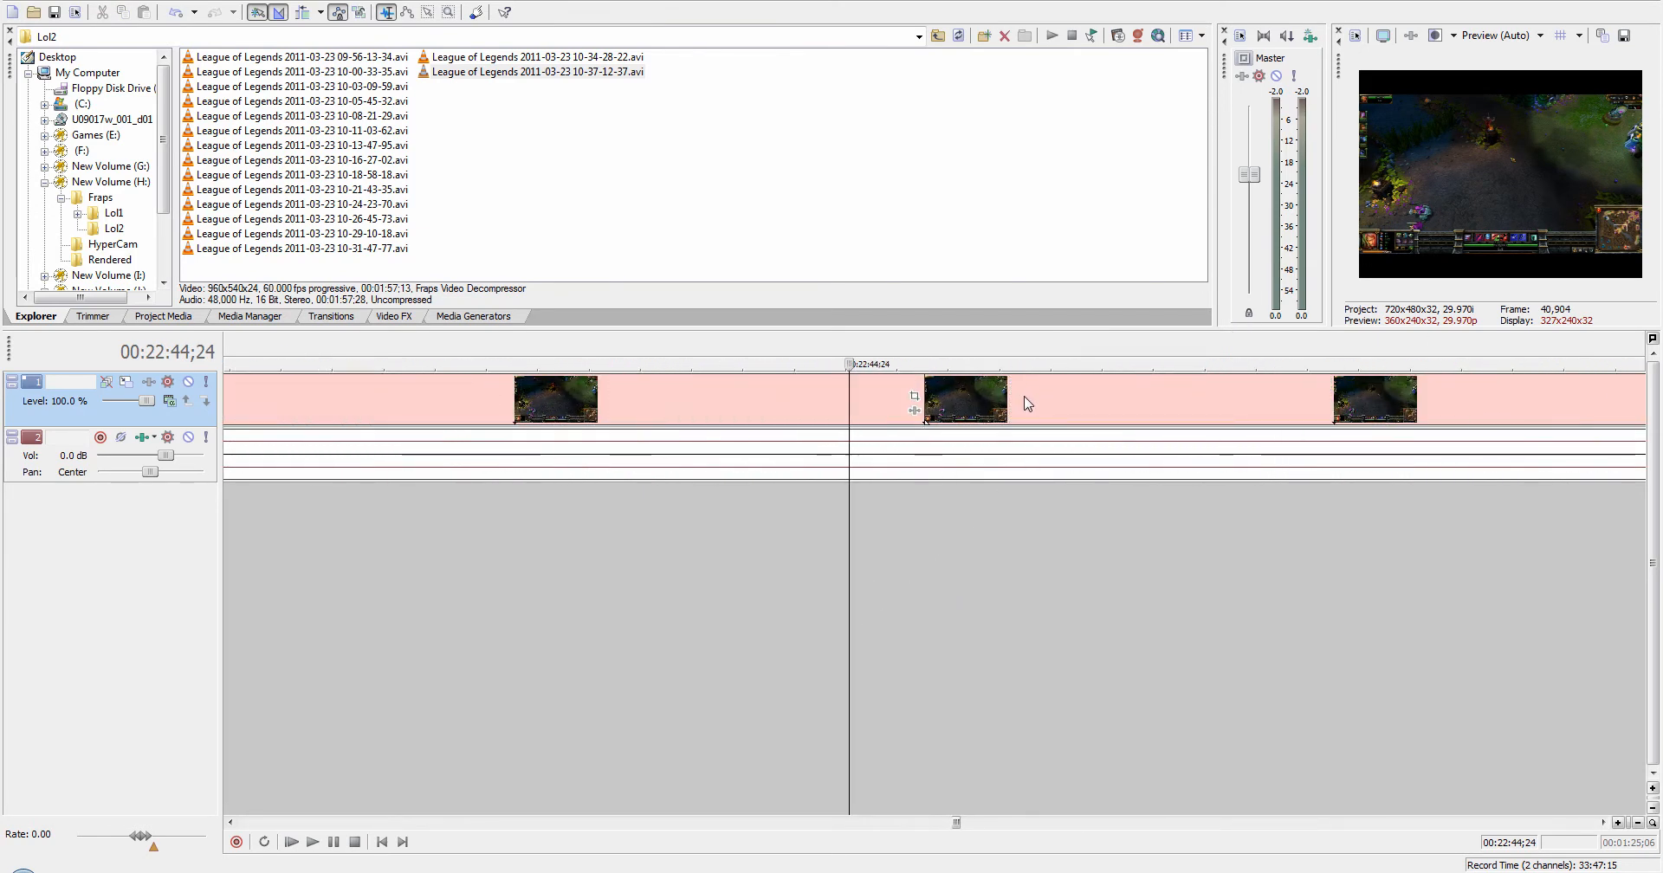
pyautogui.click(1024, 402)
pyautogui.click(1023, 395)
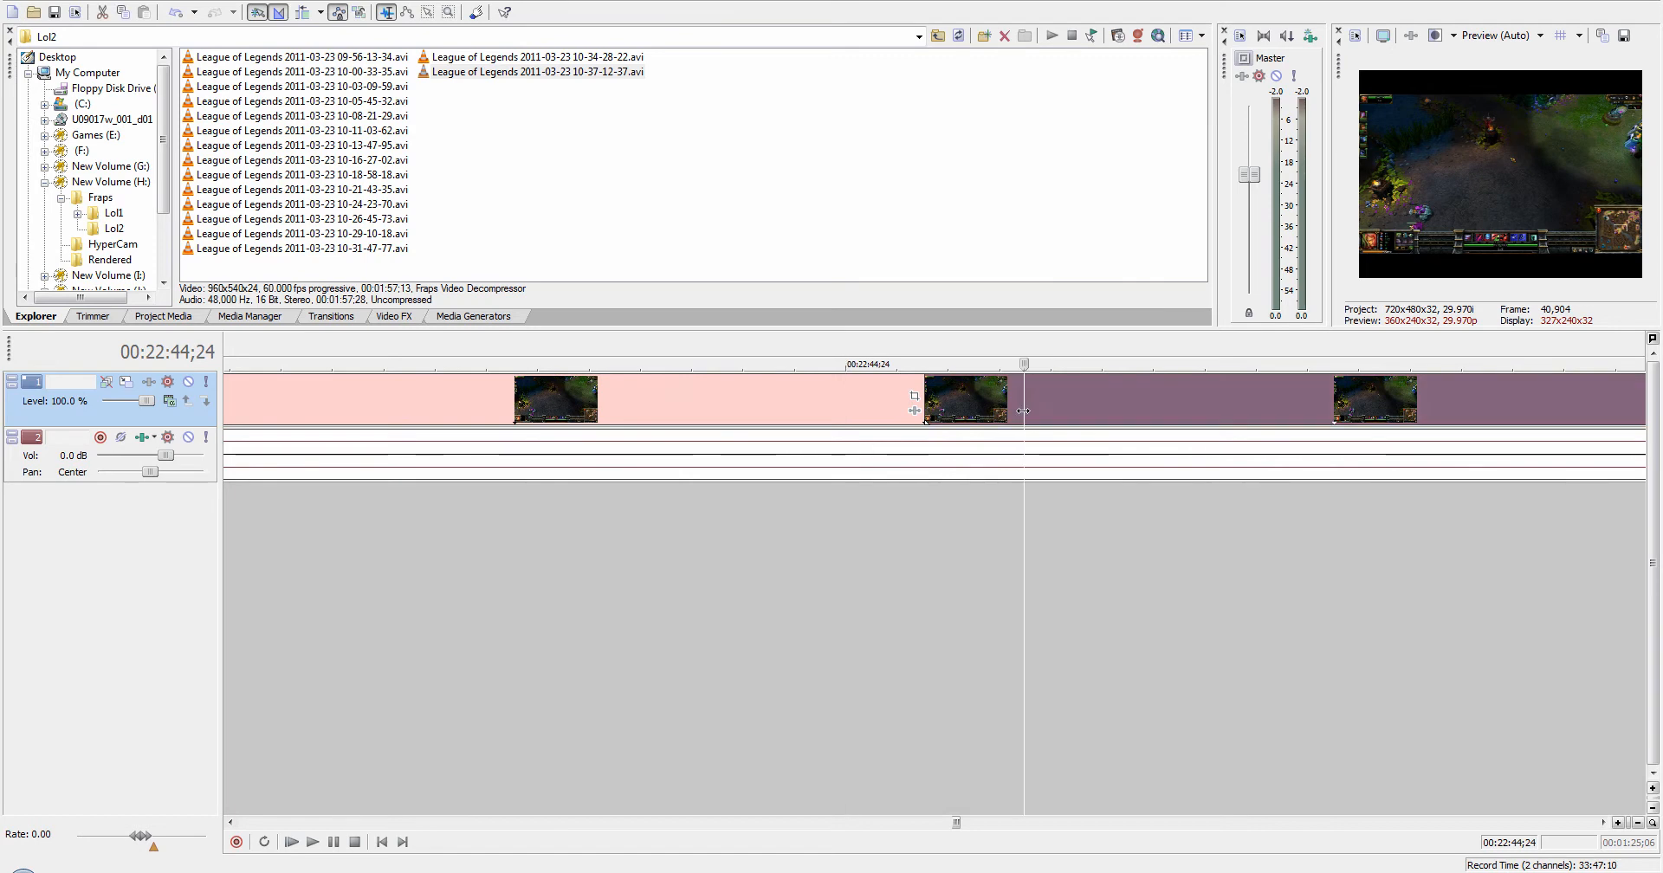
# Step: Close the video gap at 00:28:10;11 by moving the following video clip back to the previous clip's end
pyautogui.scroll(-6, 996, 590)
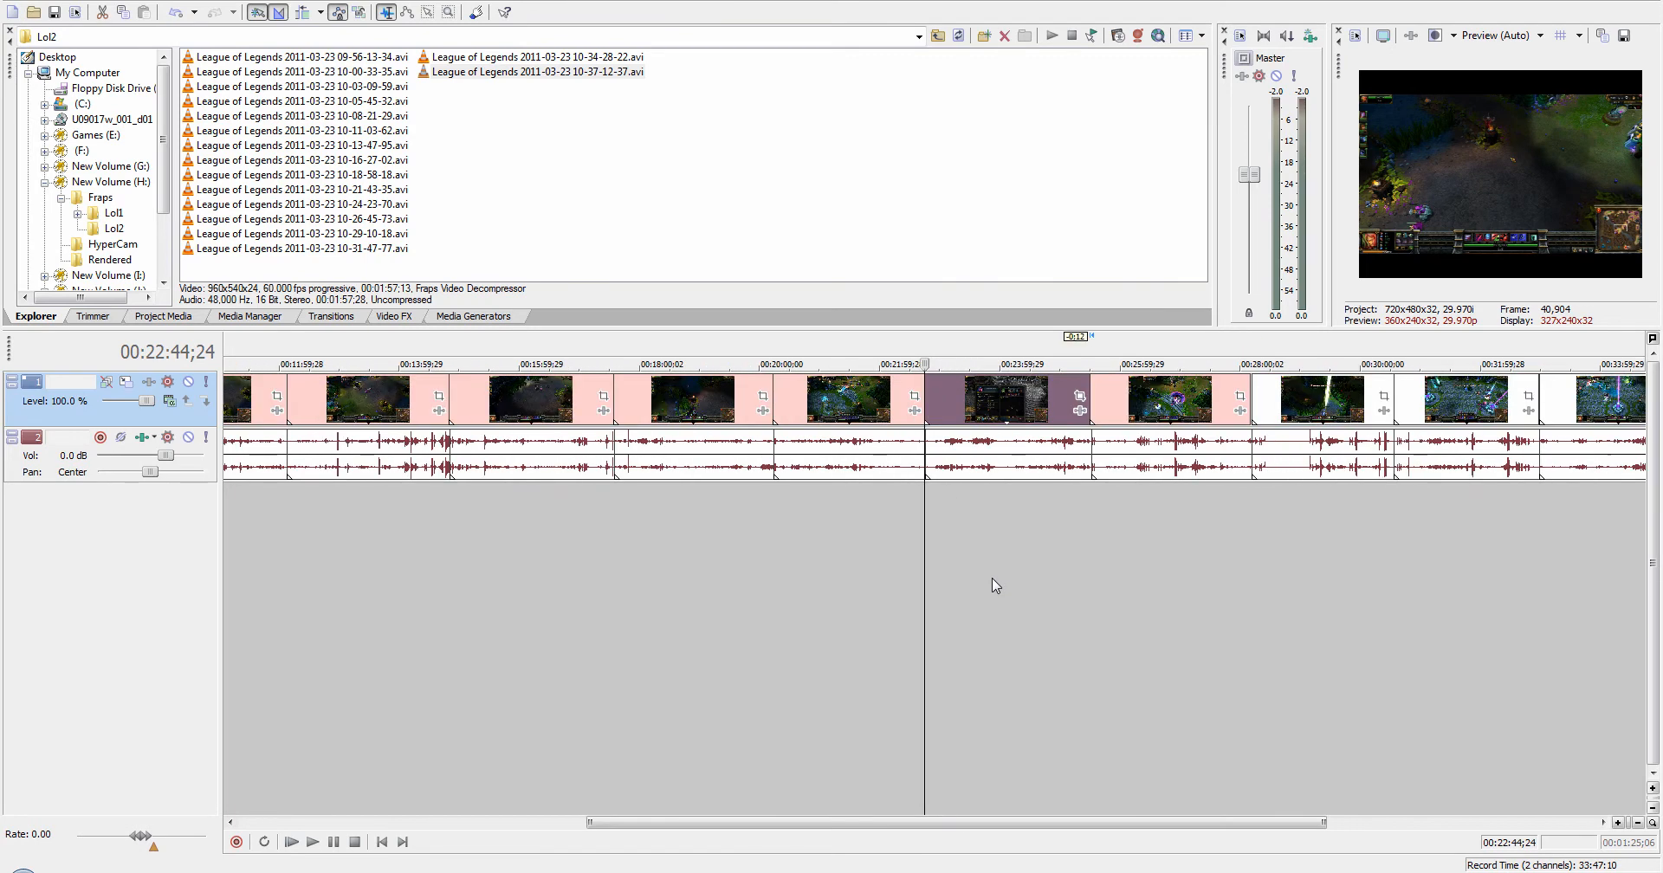
pyautogui.click(1079, 518)
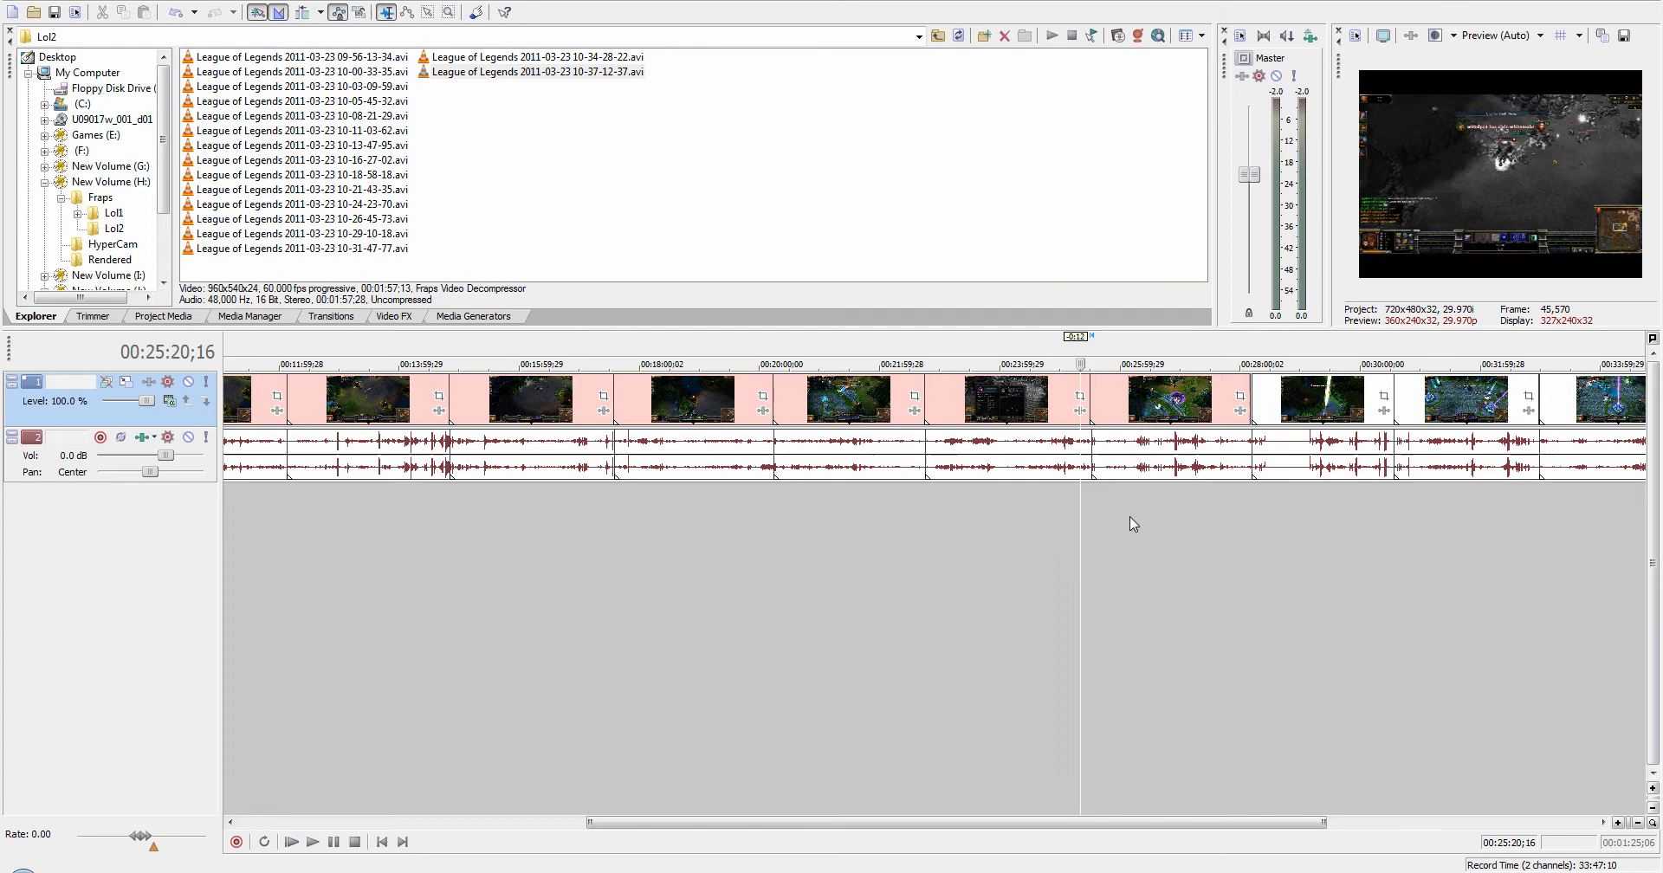
pyautogui.click(1250, 530)
pyautogui.scroll(8, 1249, 544)
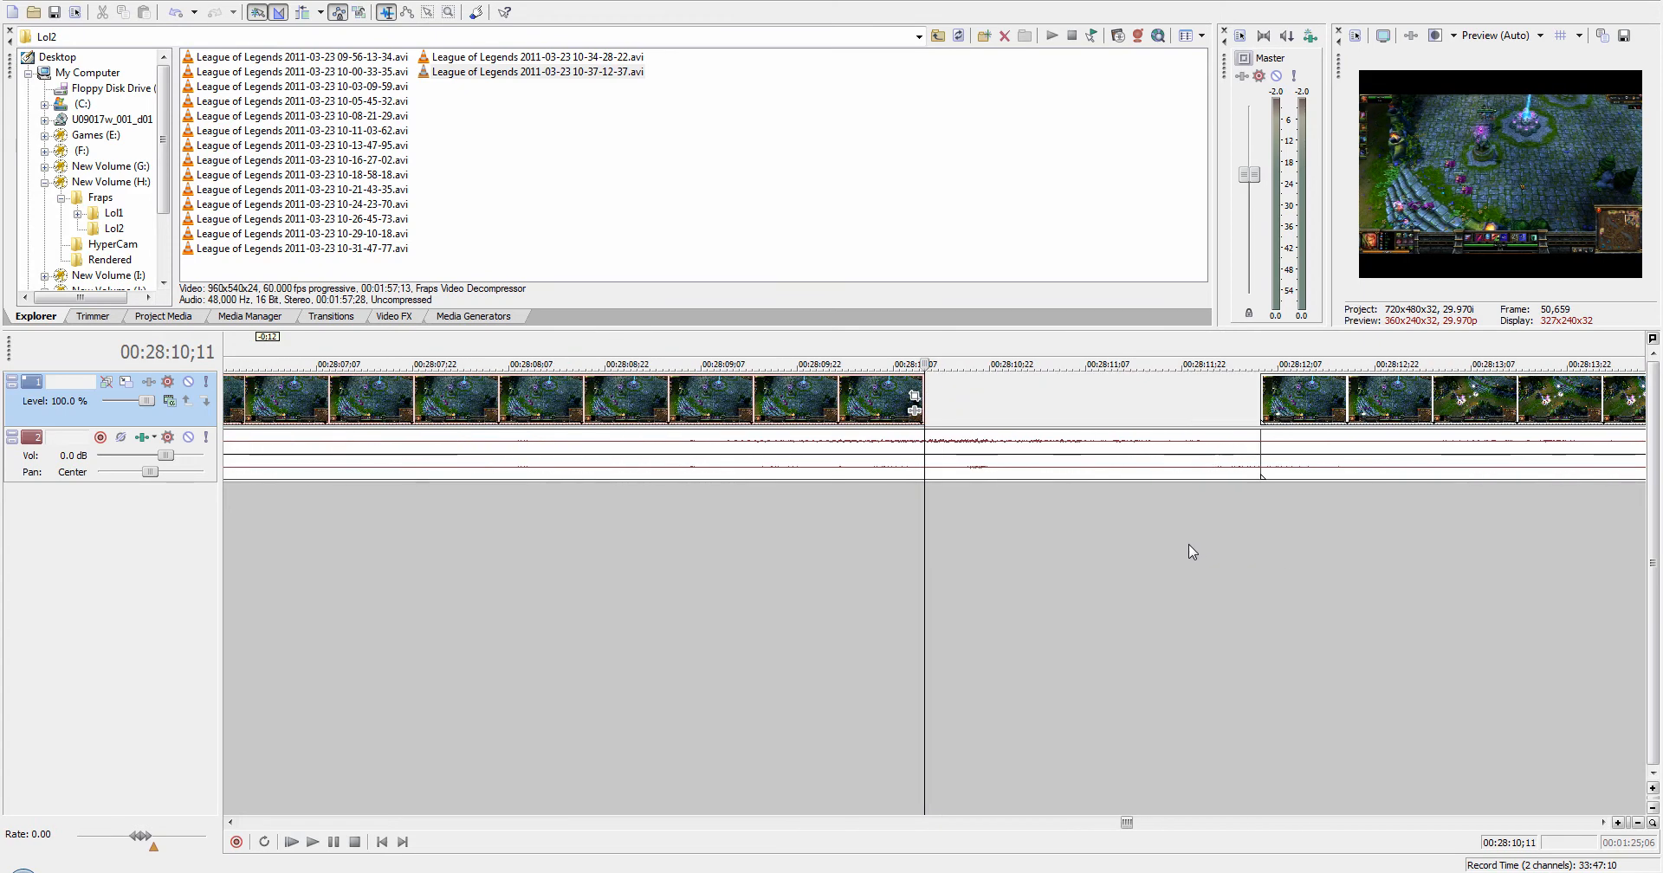
pyautogui.click(847, 537)
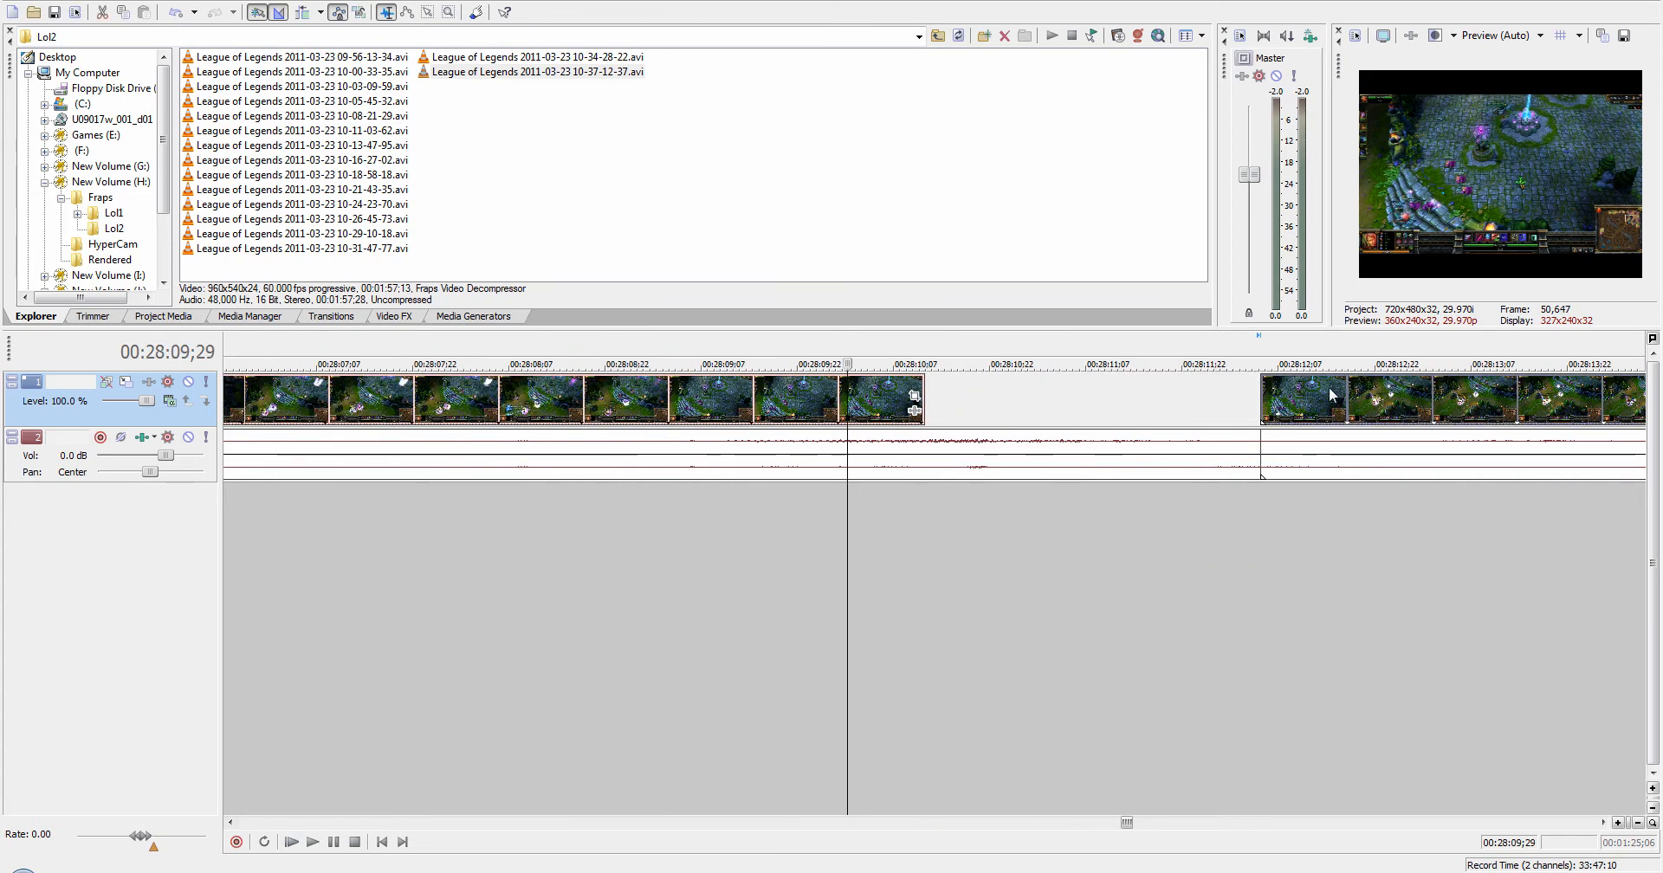
pyautogui.moveTo(1335, 405); pyautogui.dragTo(996, 407)
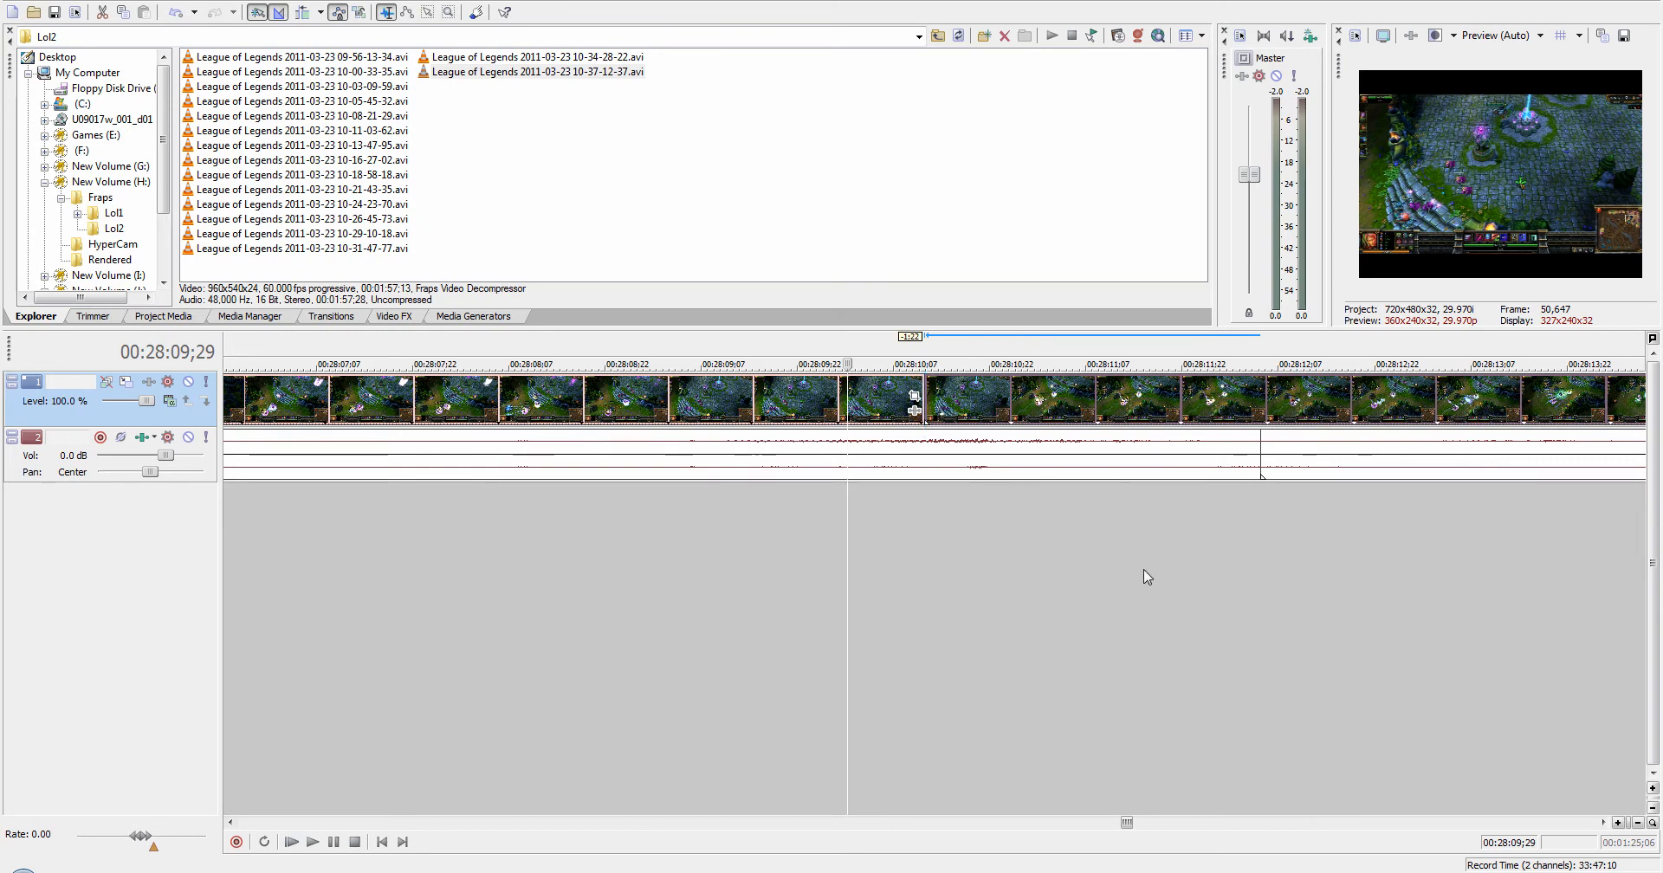
# Step: Close the video gap at 00:30:32;10 by moving the following video clip back, and place the cursor at 00:30:31;21
pyautogui.scroll(-4, 964, 594)
pyautogui.scroll(-8, 964, 588)
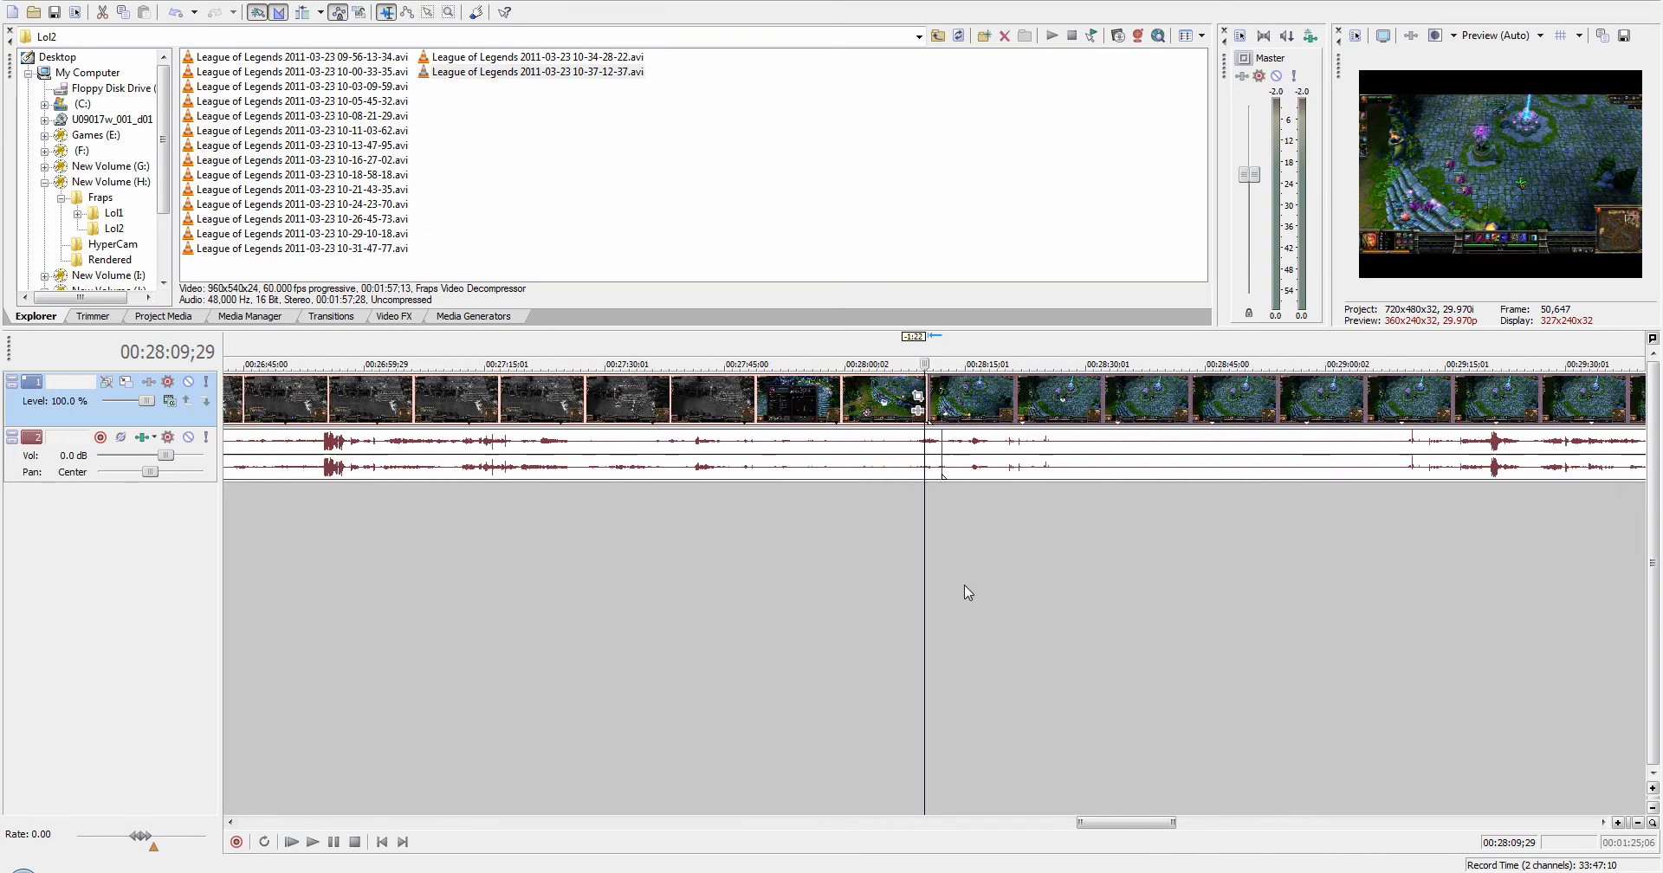
pyautogui.scroll(-2, 1010, 580)
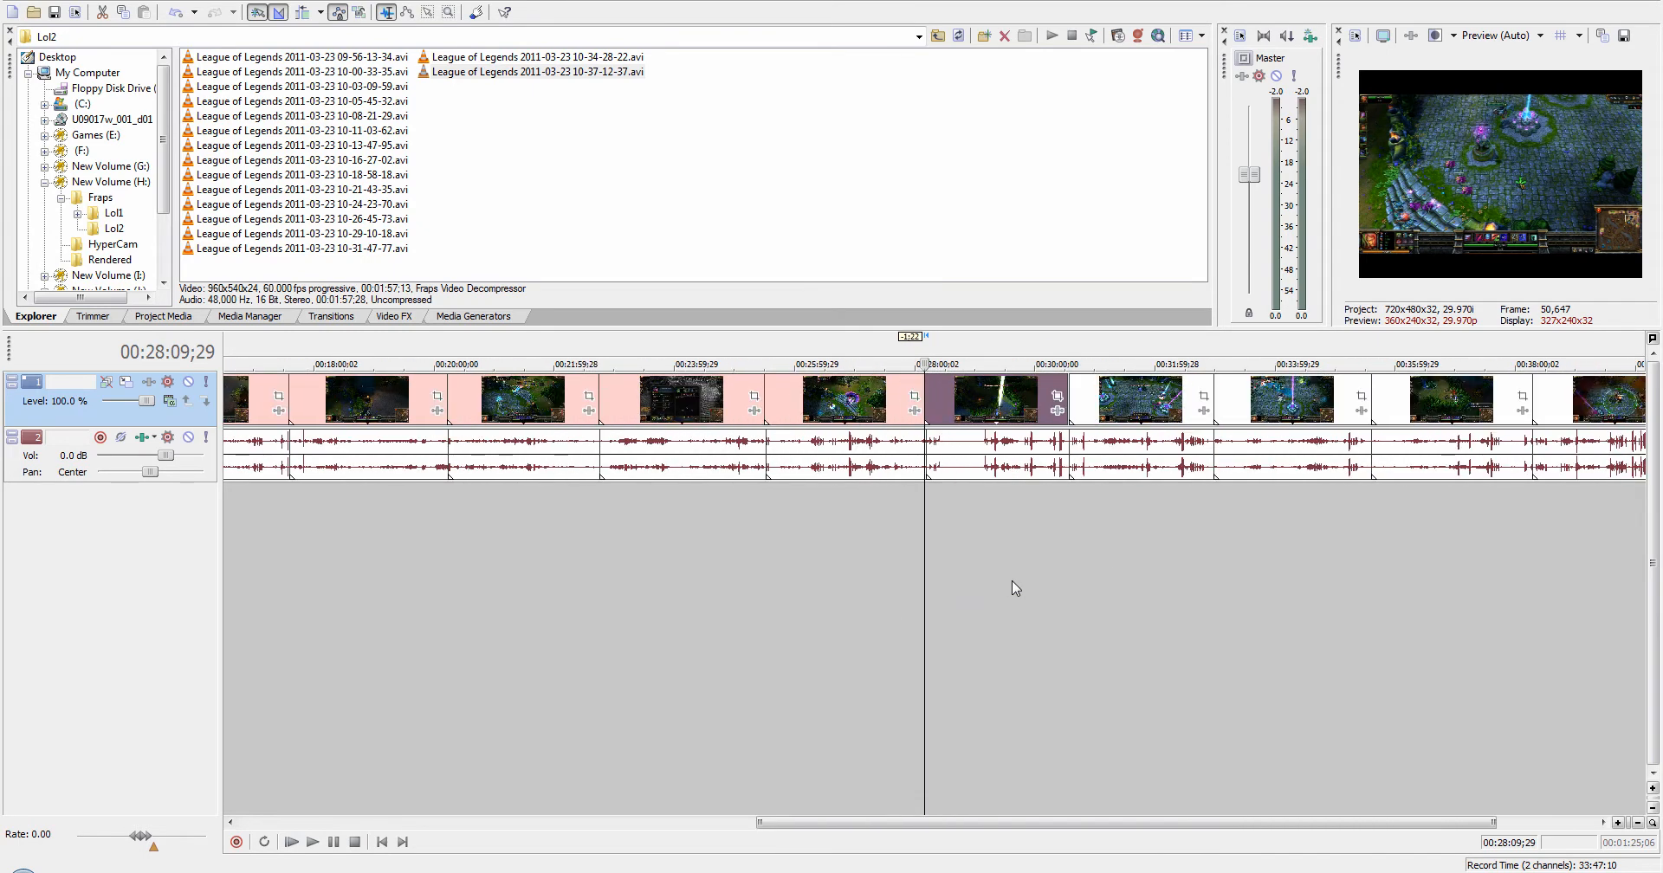
pyautogui.click(1068, 564)
pyautogui.scroll(10, 1158, 661)
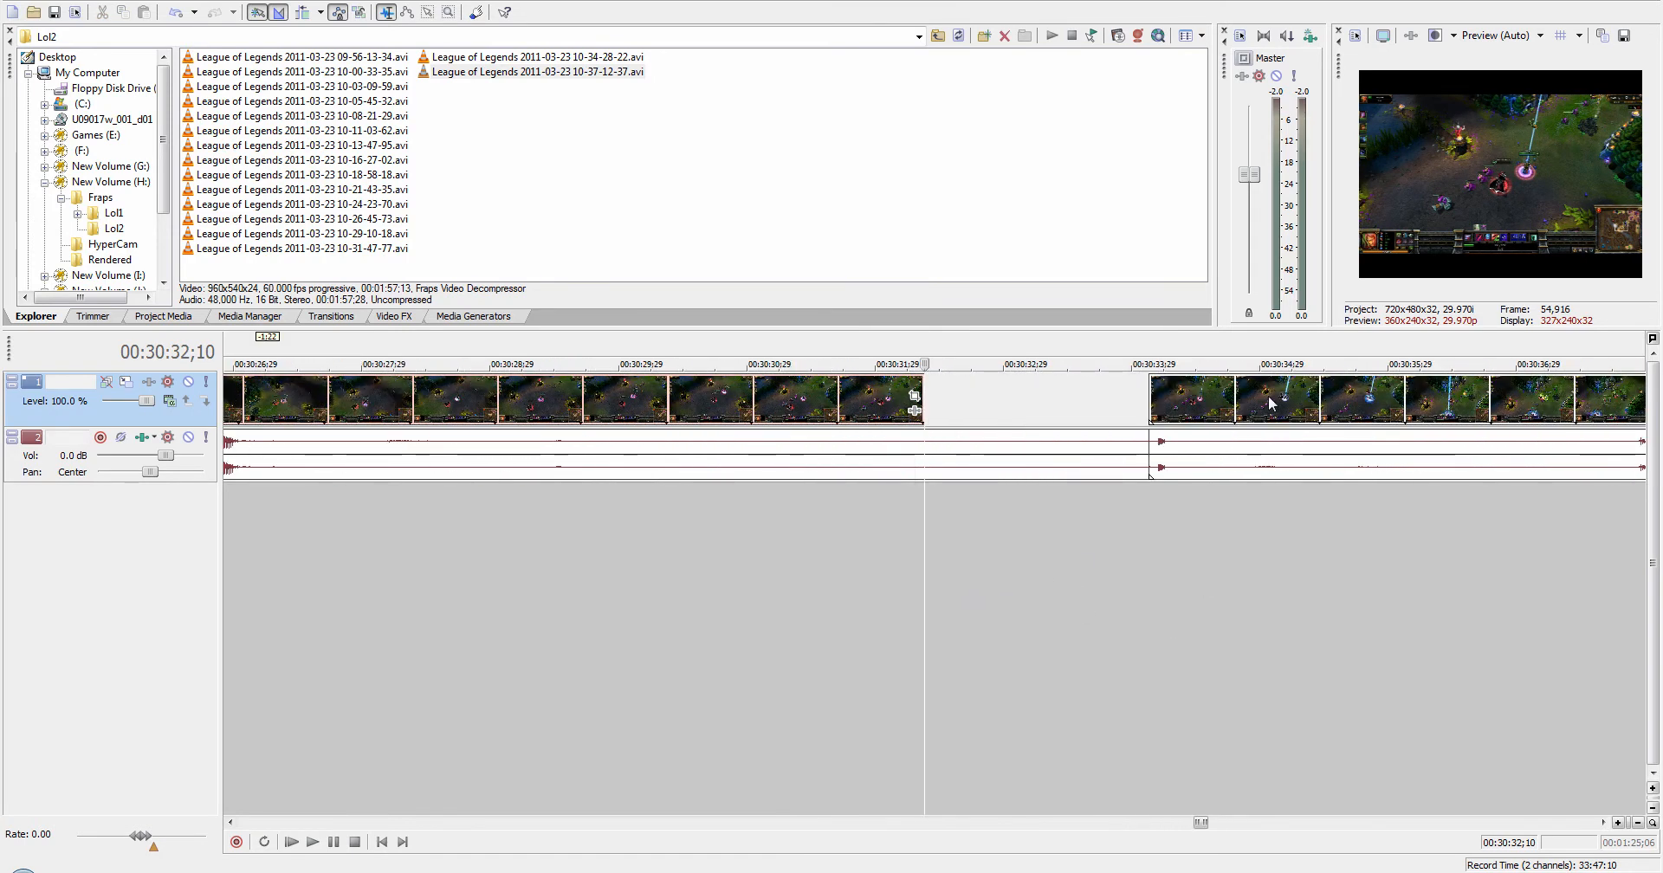
pyautogui.moveTo(1239, 400); pyautogui.dragTo(1042, 409)
pyautogui.click(844, 587)
# Step: Close the video gap at 00:32:56;23 by moving the following video clip back to the previous clip's end
pyautogui.scroll(-10, 958, 589)
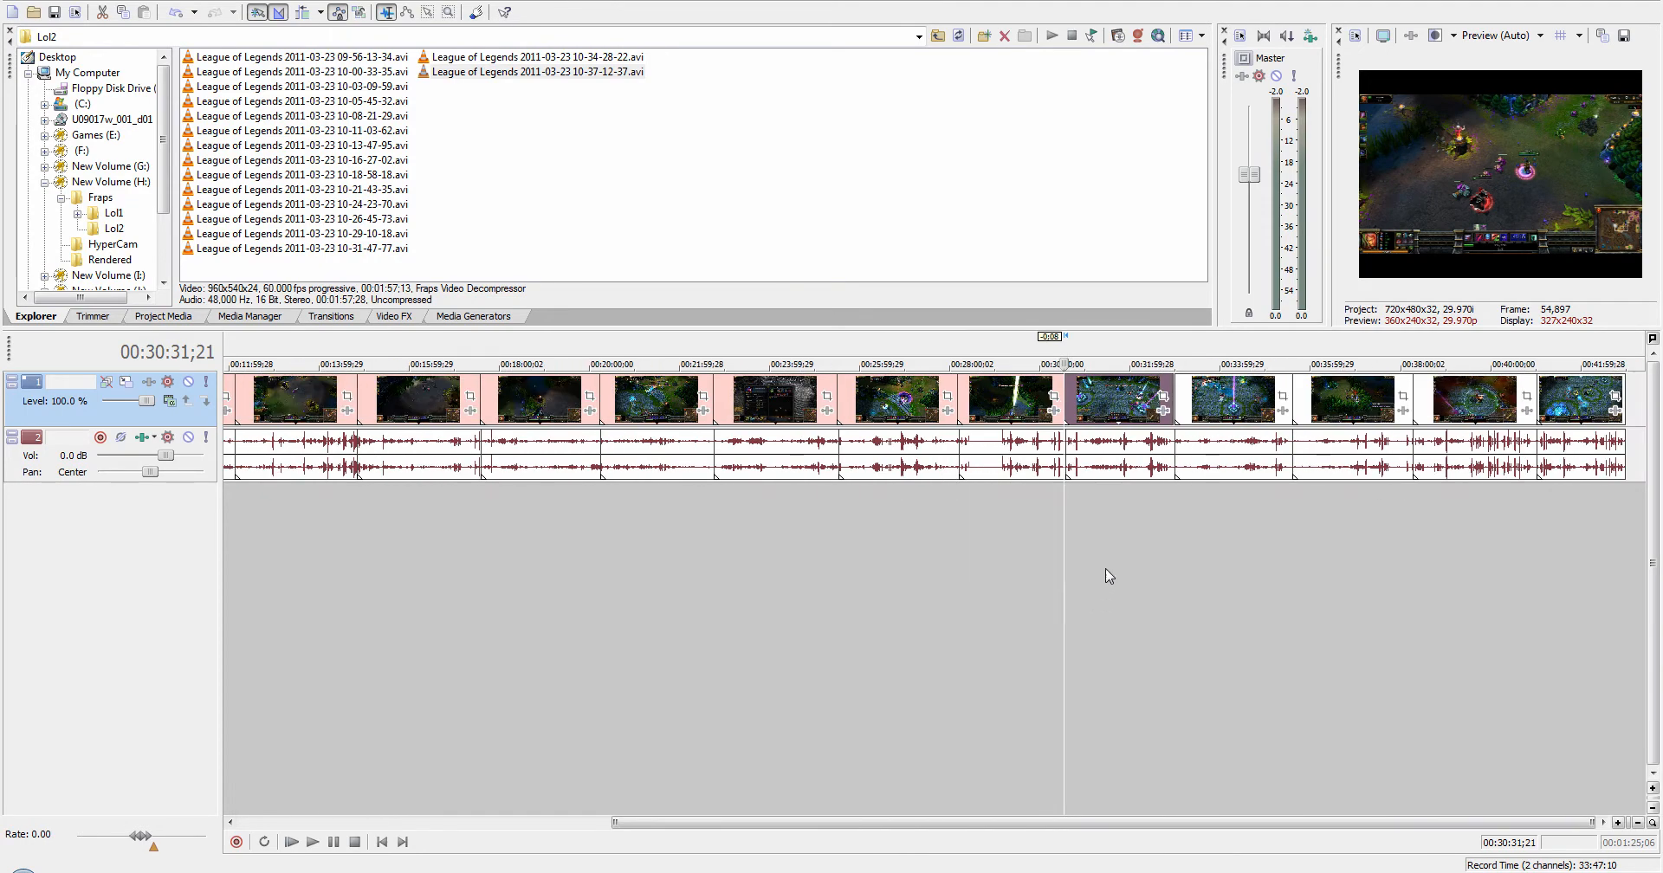
pyautogui.click(1176, 554)
pyautogui.scroll(5, 1177, 636)
pyautogui.scroll(5, 1137, 615)
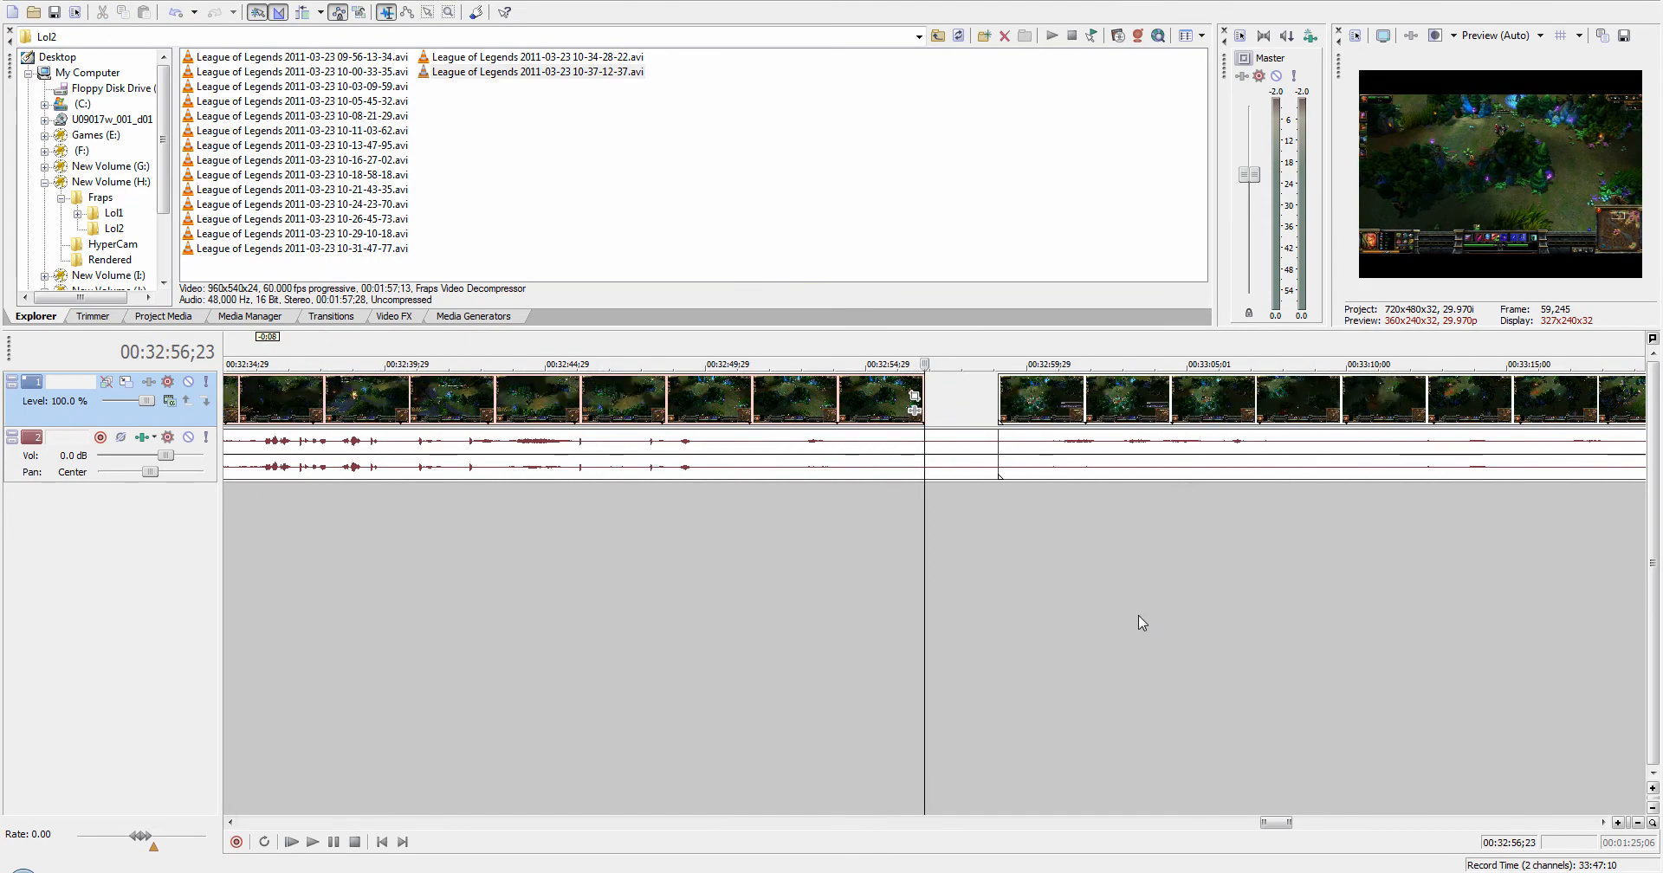
pyautogui.click(847, 606)
pyautogui.moveTo(1320, 387); pyautogui.dragTo(1098, 398)
# Step: Close the video gap at 00:35:34;13 by moving the following video clip back to the previous clip's end
pyautogui.scroll(-3, 1004, 645)
pyautogui.scroll(-6, 1010, 636)
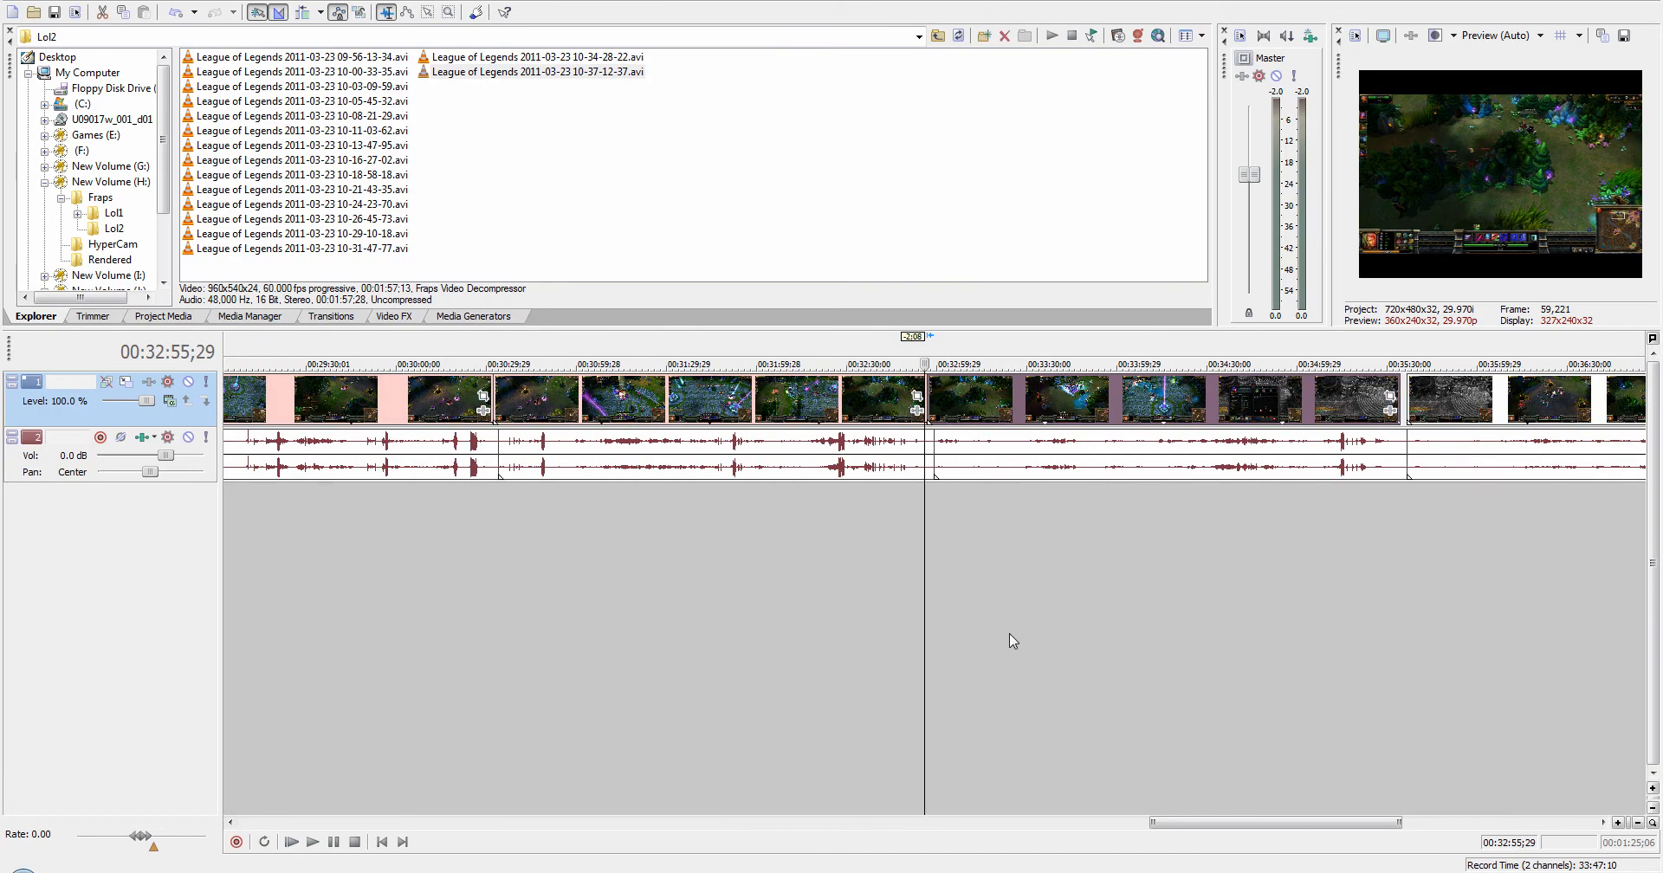
pyautogui.click(1290, 576)
pyautogui.scroll(10, 1392, 637)
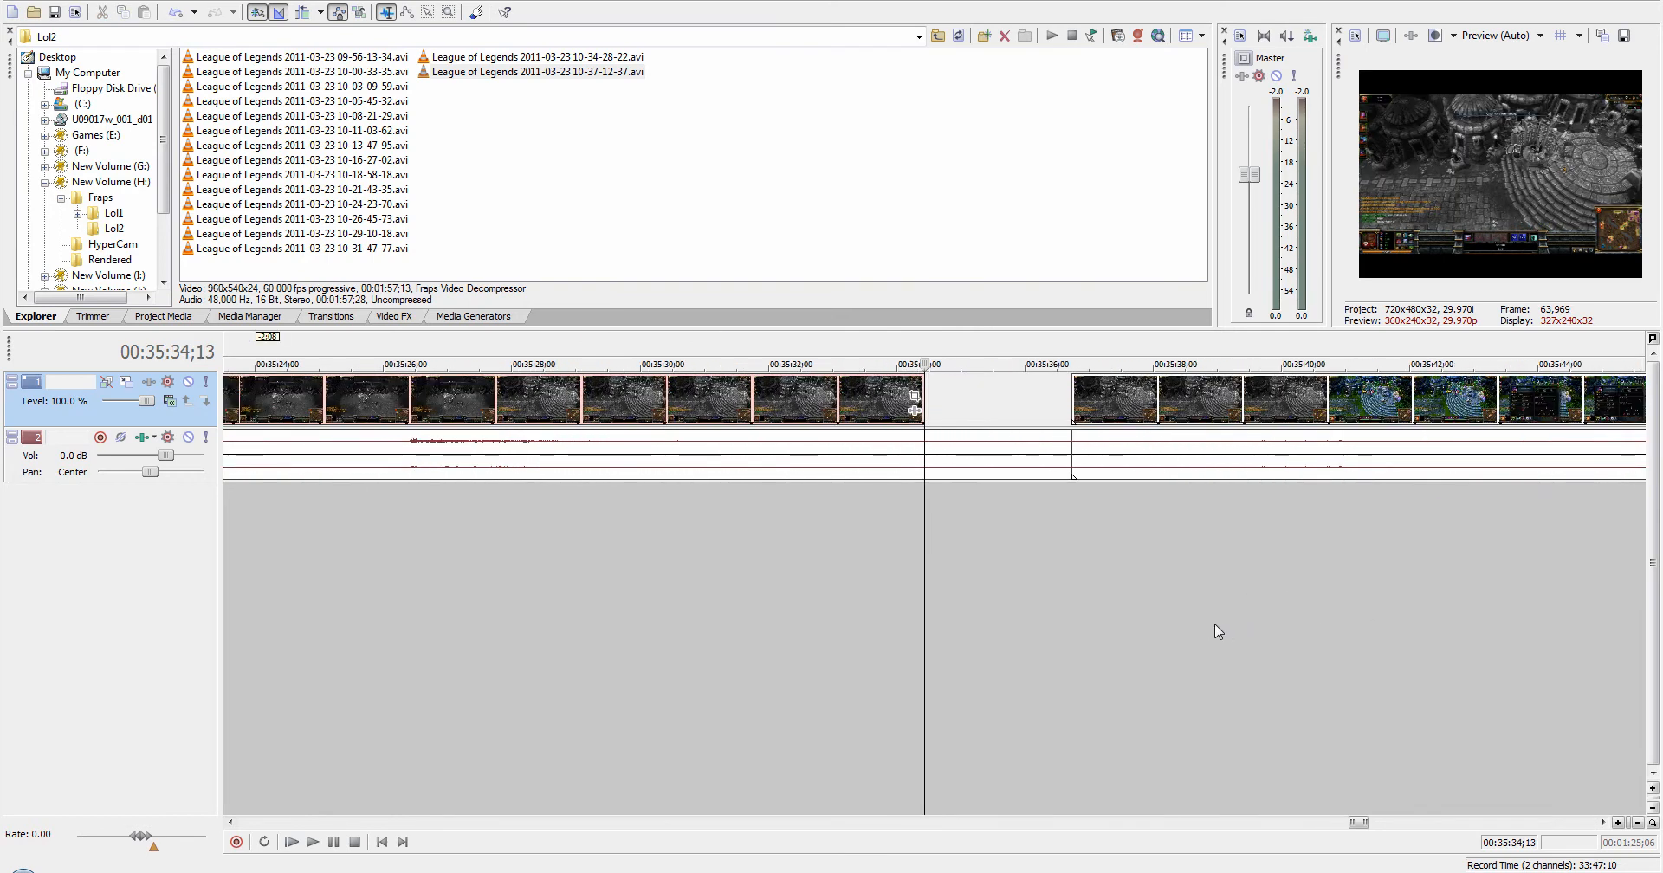
pyautogui.click(864, 607)
pyautogui.moveTo(1150, 400); pyautogui.dragTo(1003, 407)
# Step: Close the video gap shortly after 00:38:10;01 by moving the following video clip back to the previous clip's end
pyautogui.scroll(-10, 954, 620)
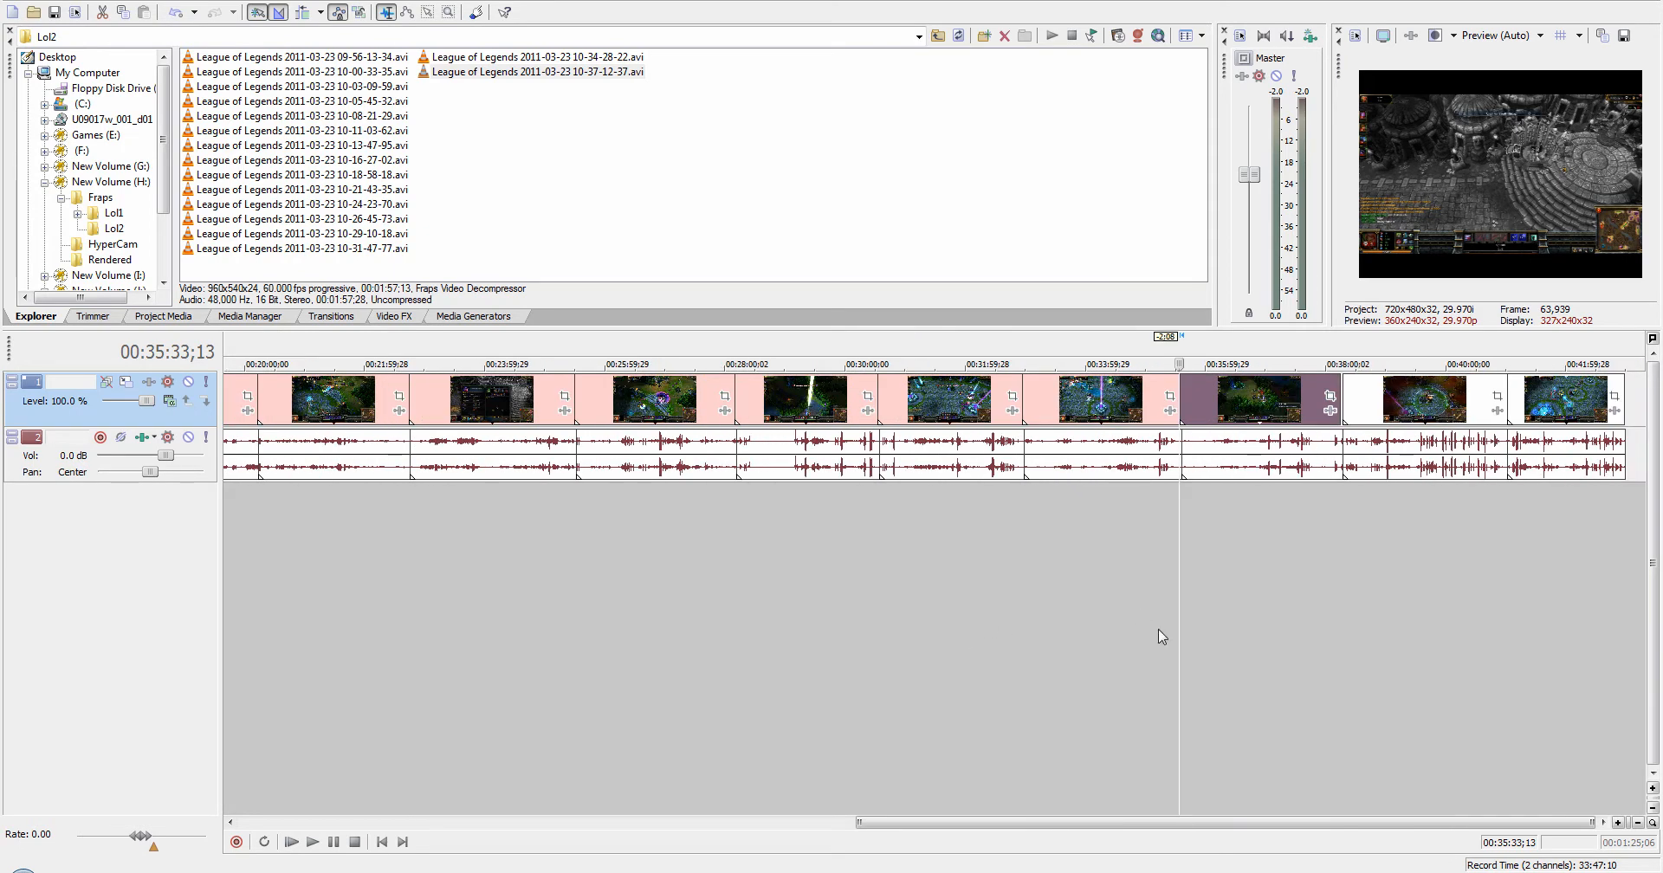
pyautogui.click(1331, 562)
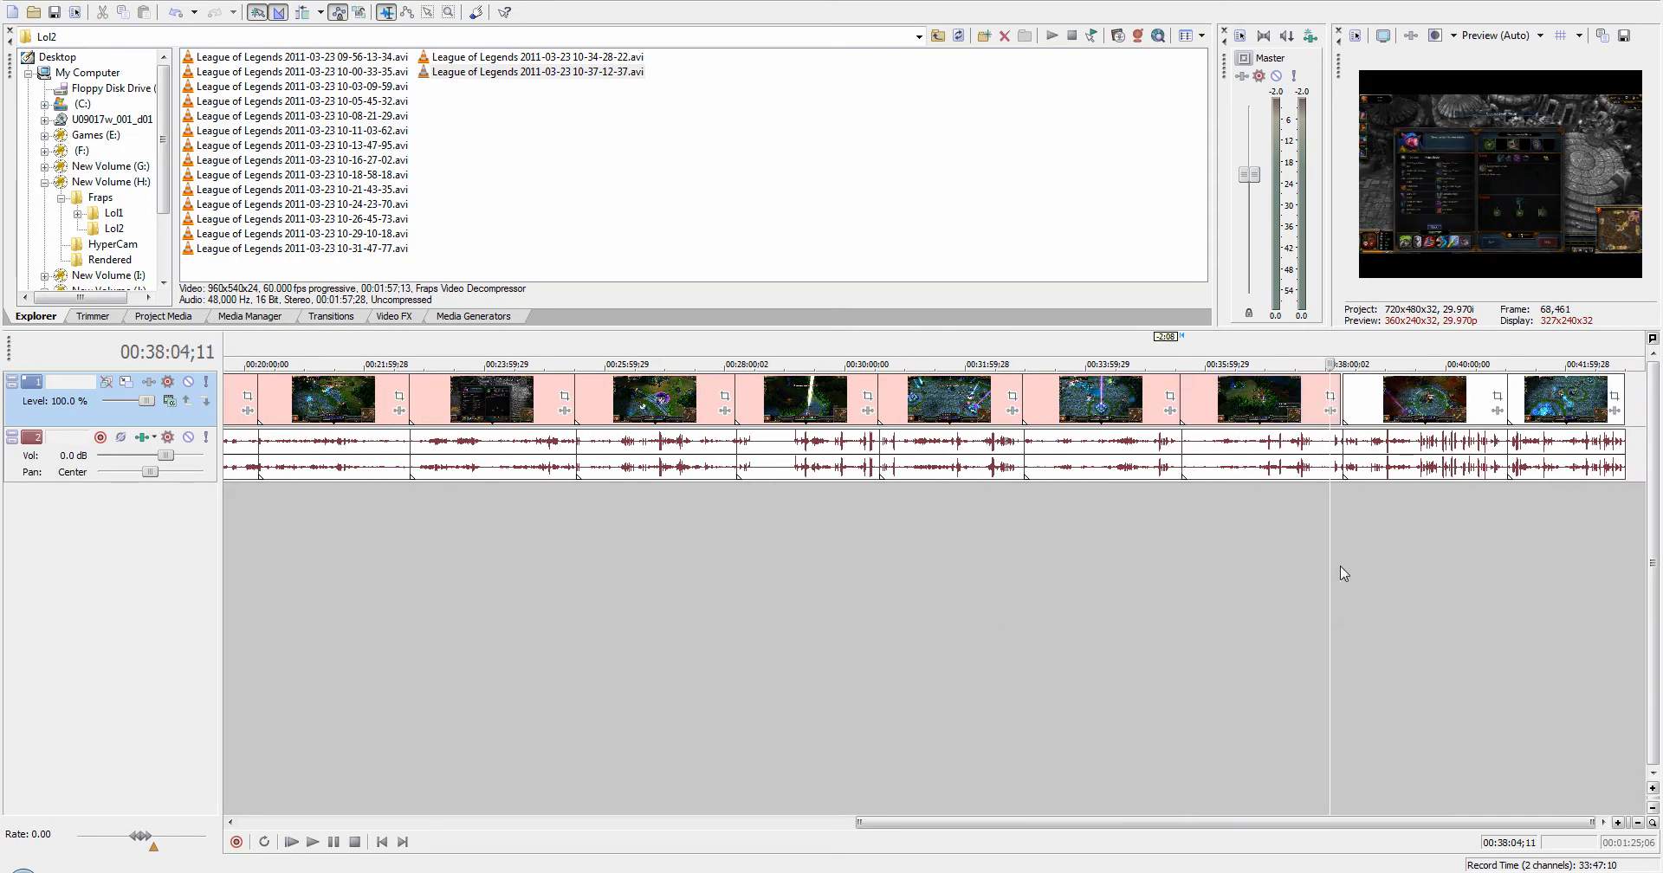
pyautogui.scroll(5, 1434, 616)
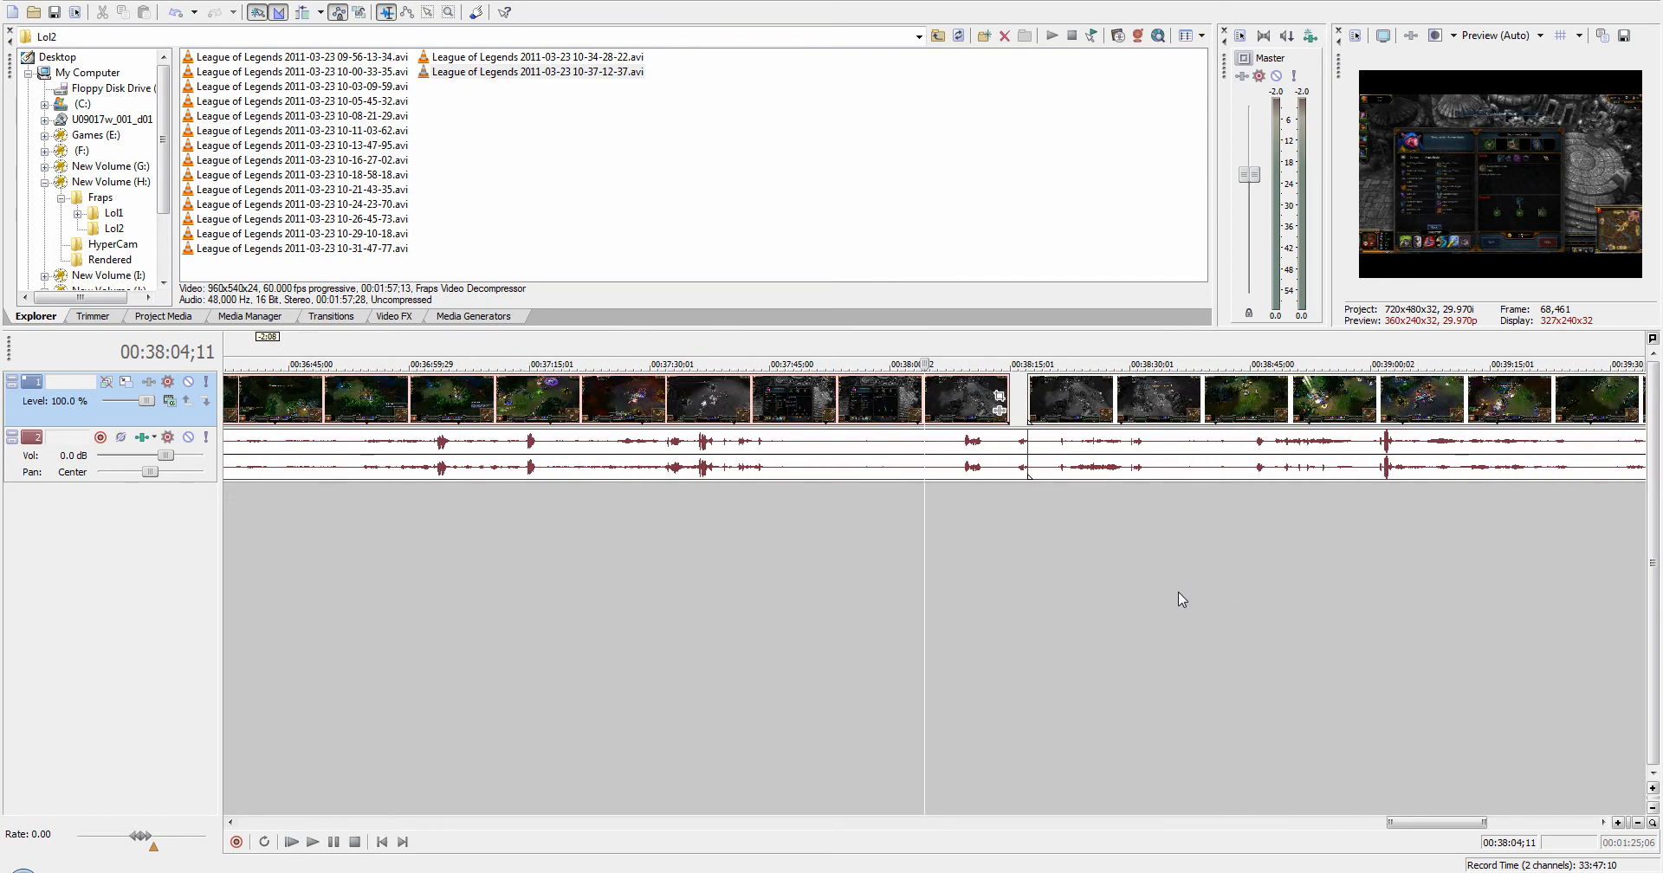
pyautogui.scroll(2, 1179, 595)
pyautogui.moveTo(1314, 409); pyautogui.dragTo(1290, 407)
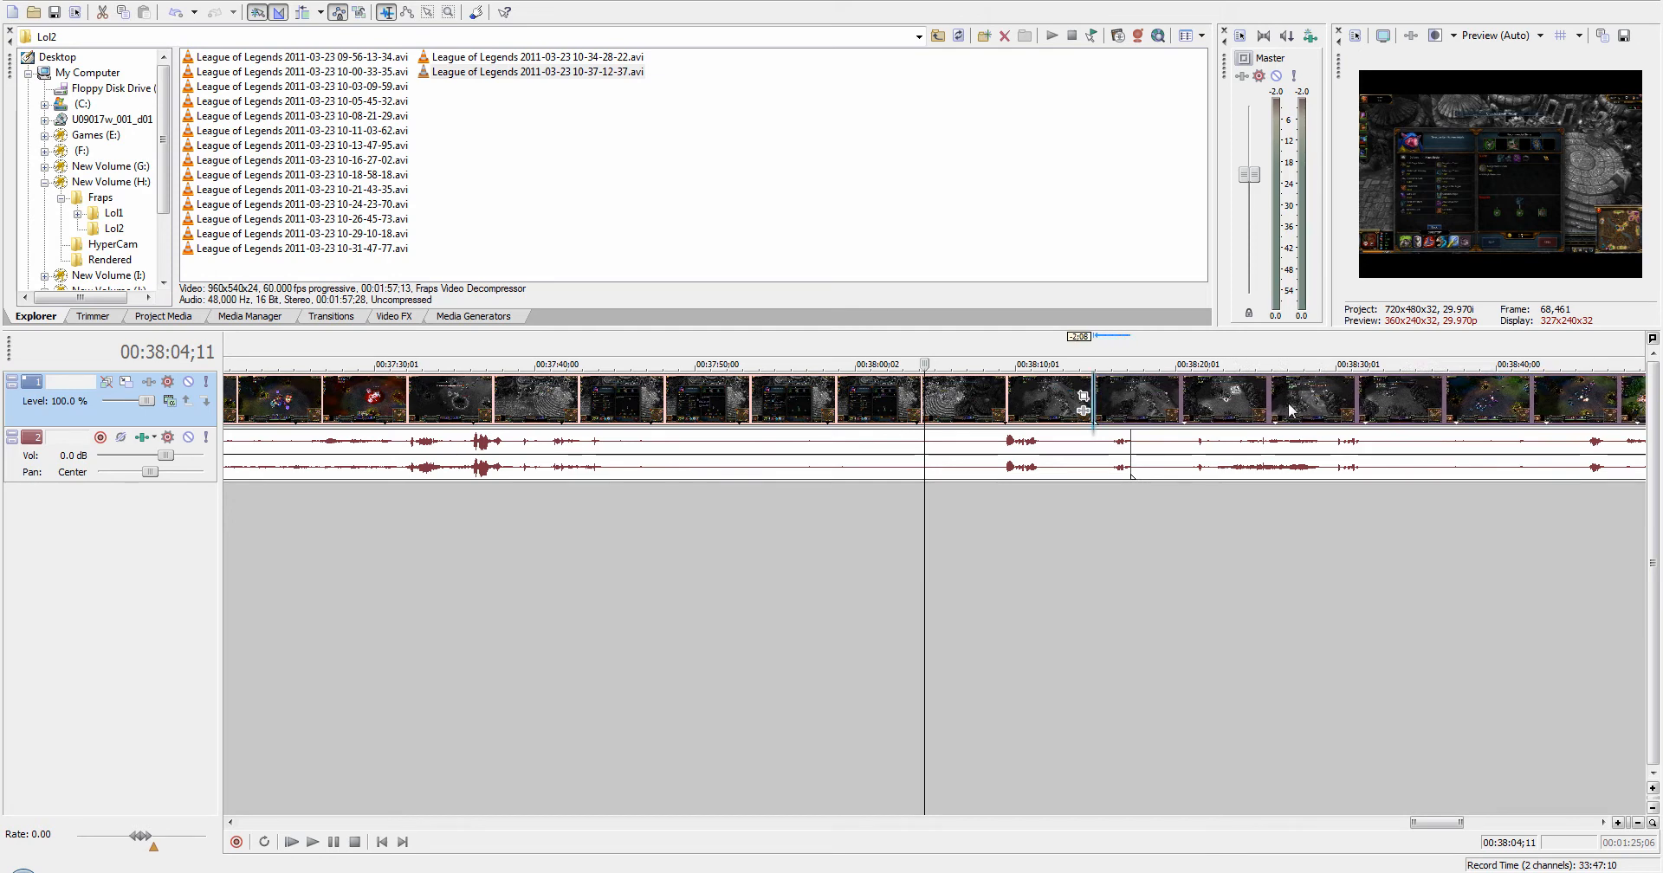
pyautogui.scroll(-7, 1077, 620)
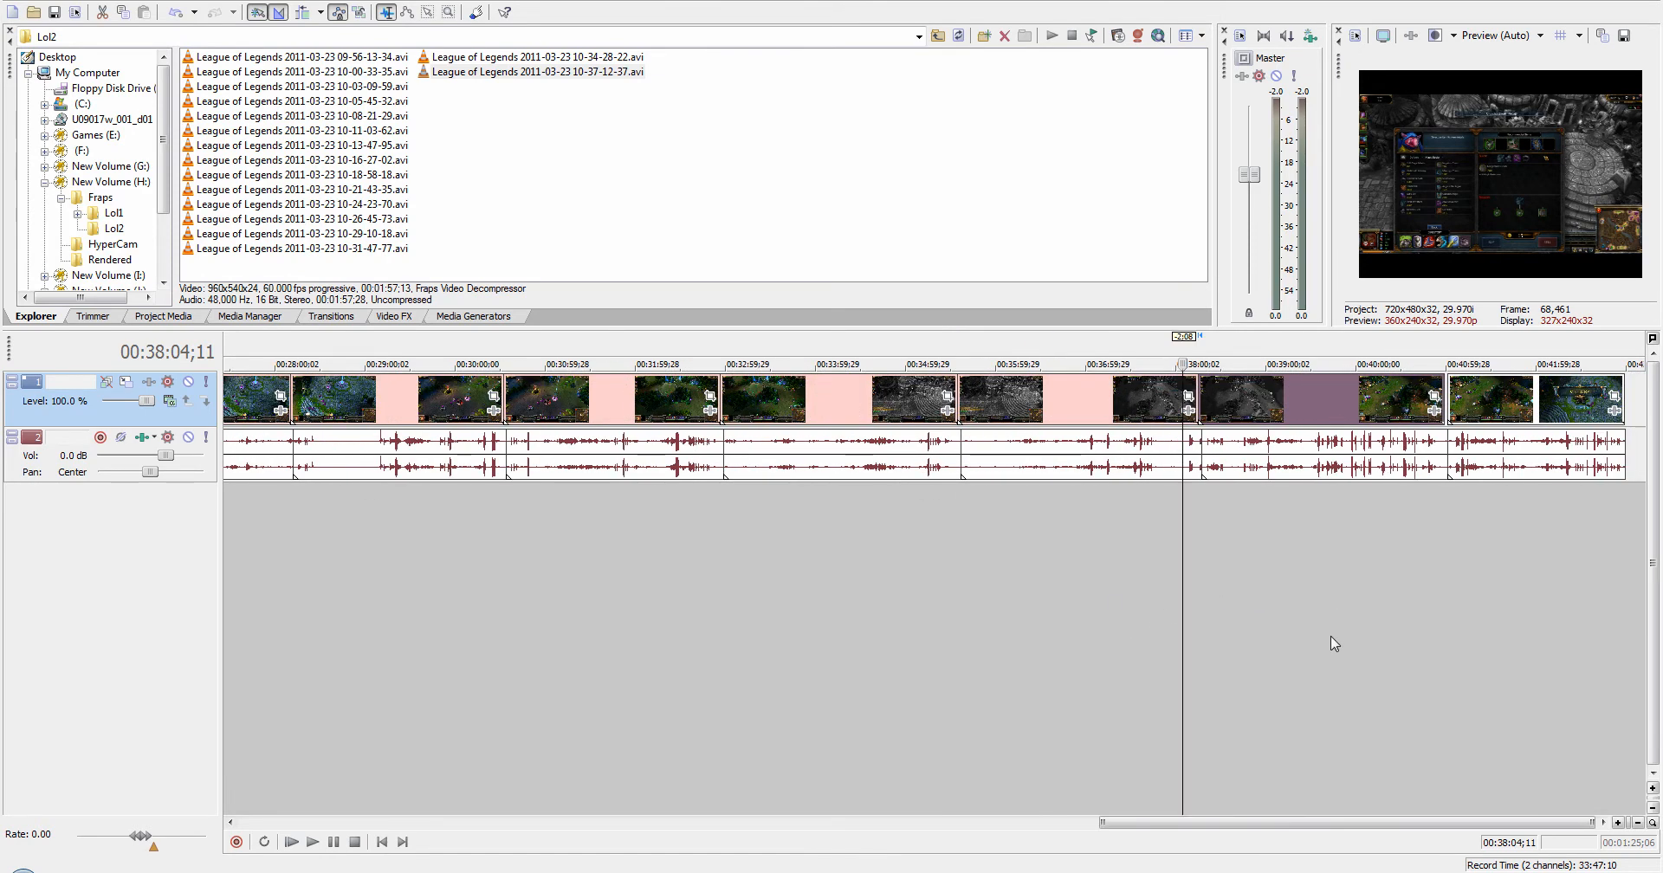
pyautogui.scroll(-2, 1390, 617)
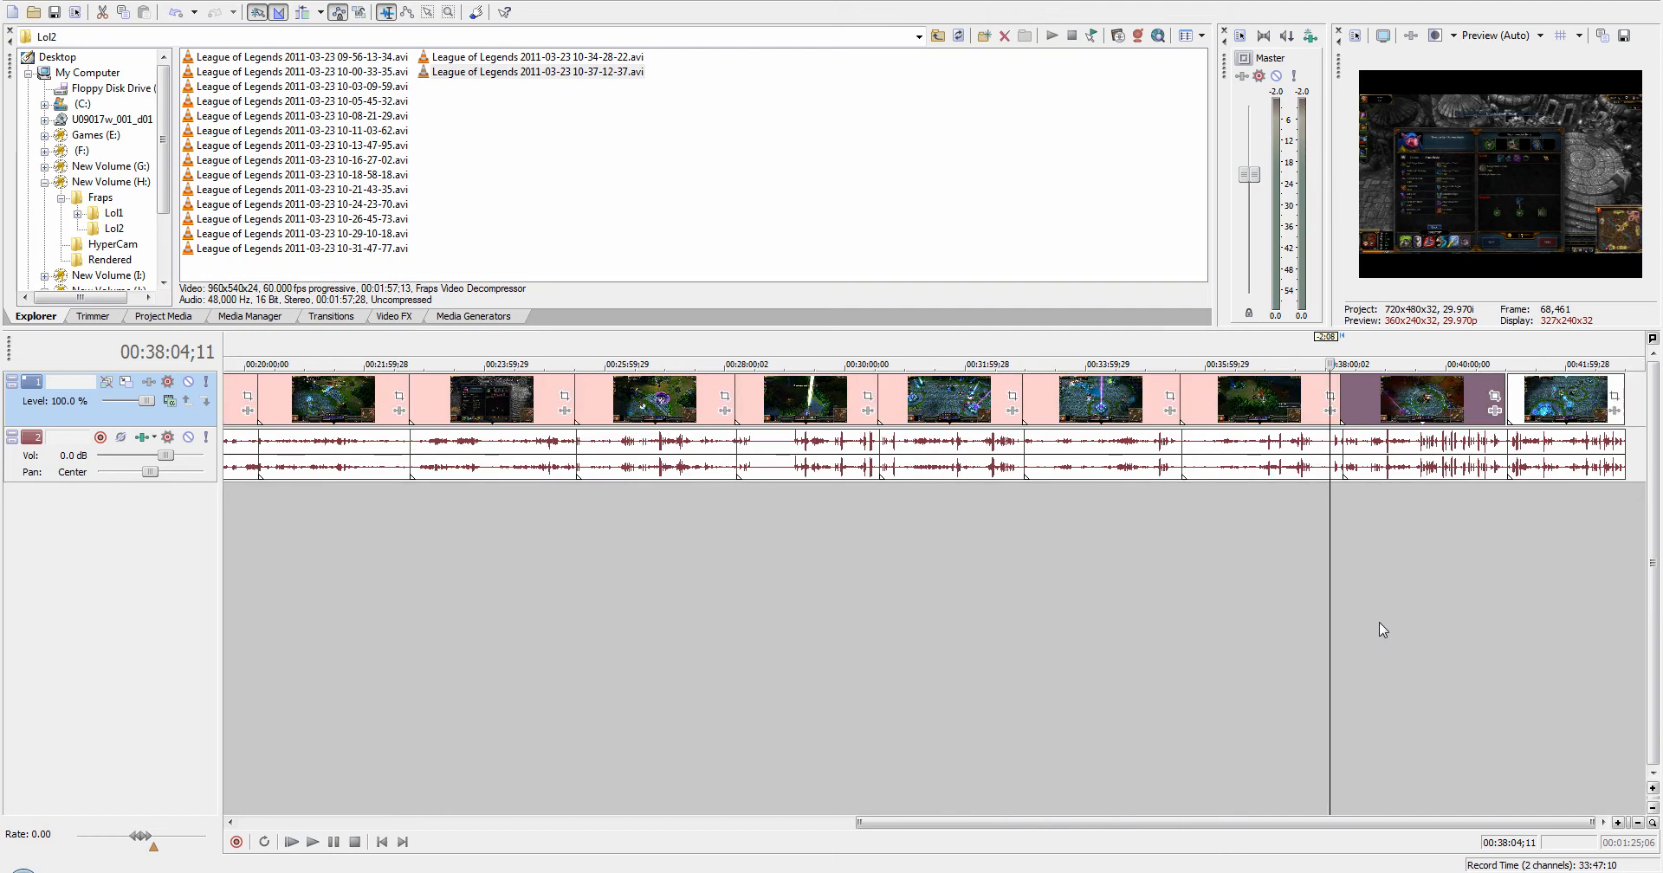
# Step: Close the video gap near 00:40:59;28 by moving the last video clip back to the previous clip's end
pyautogui.scroll(6, 1531, 617)
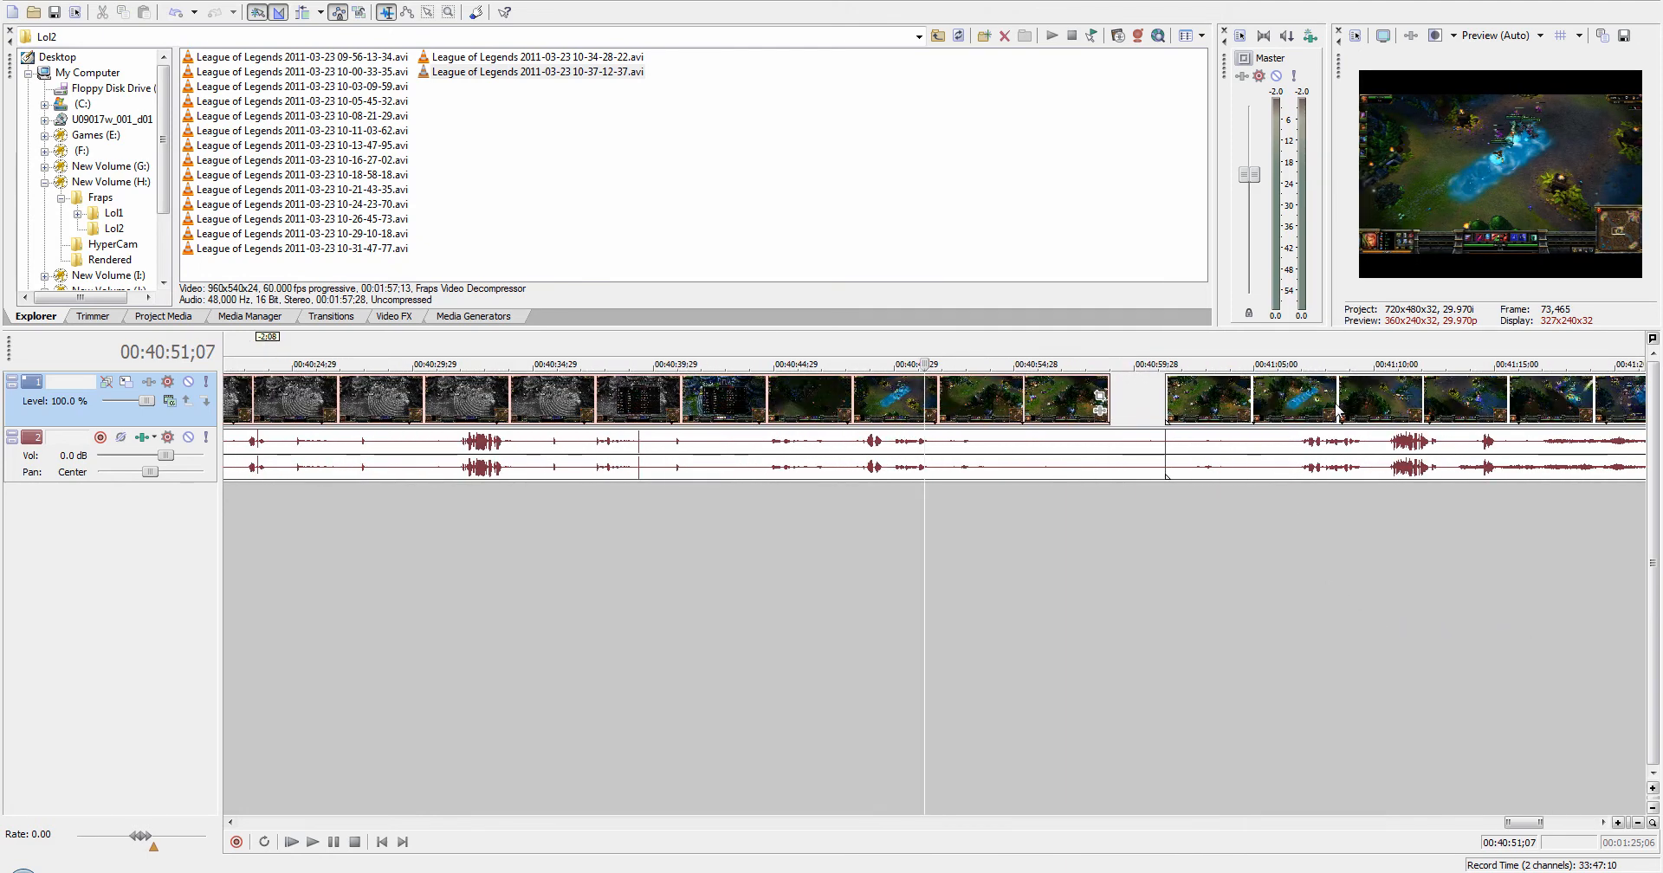
pyautogui.moveTo(1338, 407); pyautogui.dragTo(1281, 398)
pyautogui.scroll(-2, 1110, 585)
pyautogui.scroll(-3, 1106, 579)
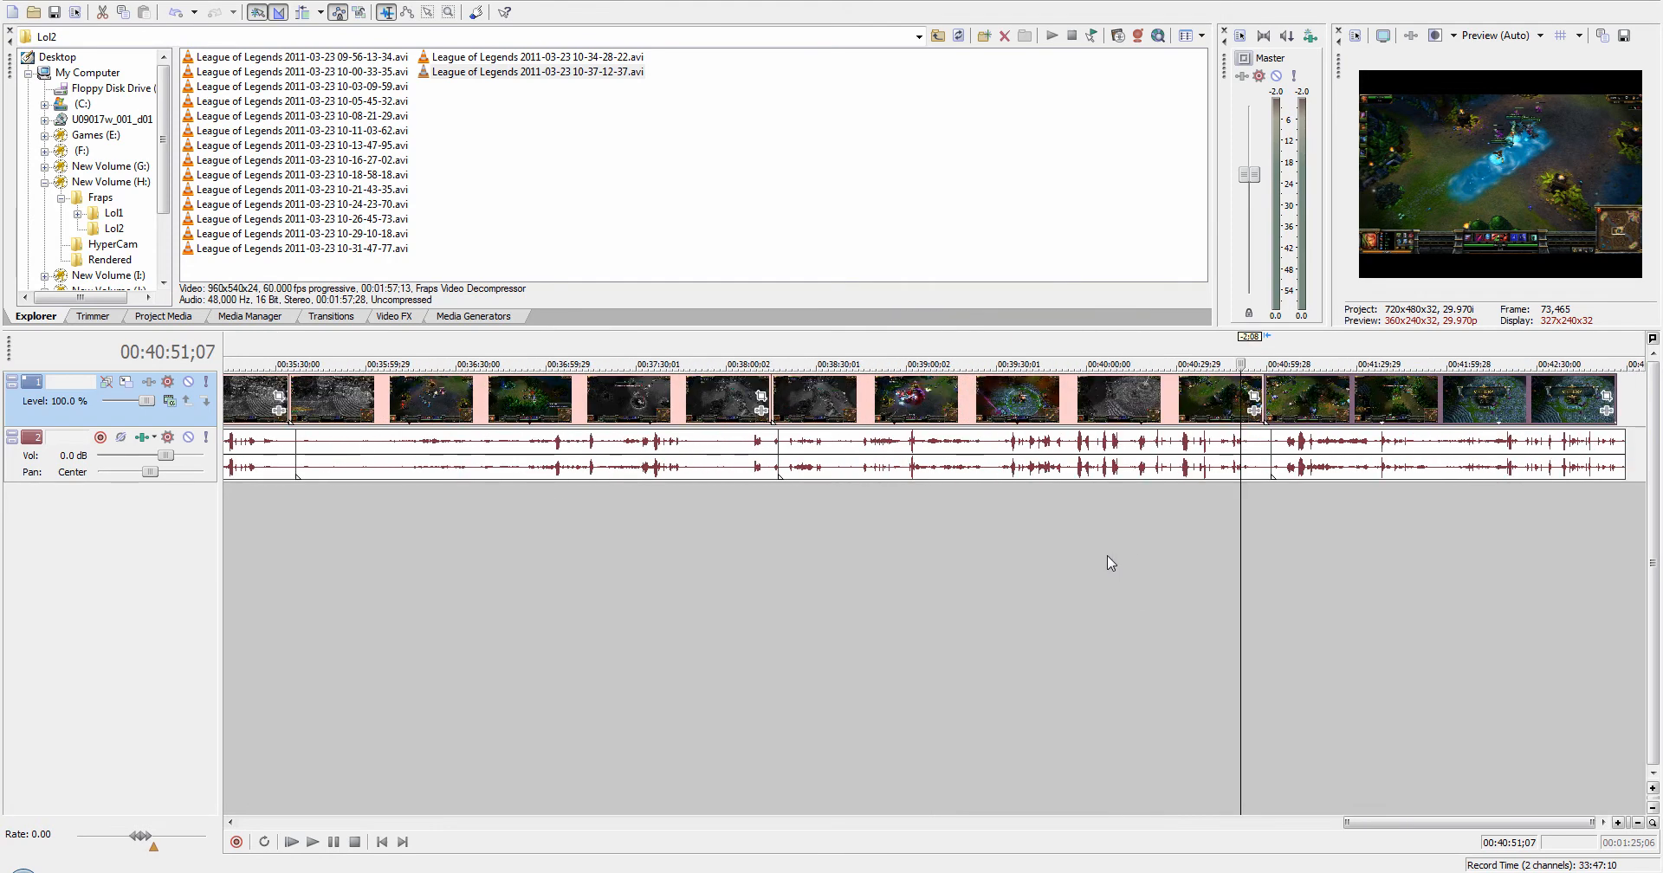
pyautogui.scroll(-3, 1549, 580)
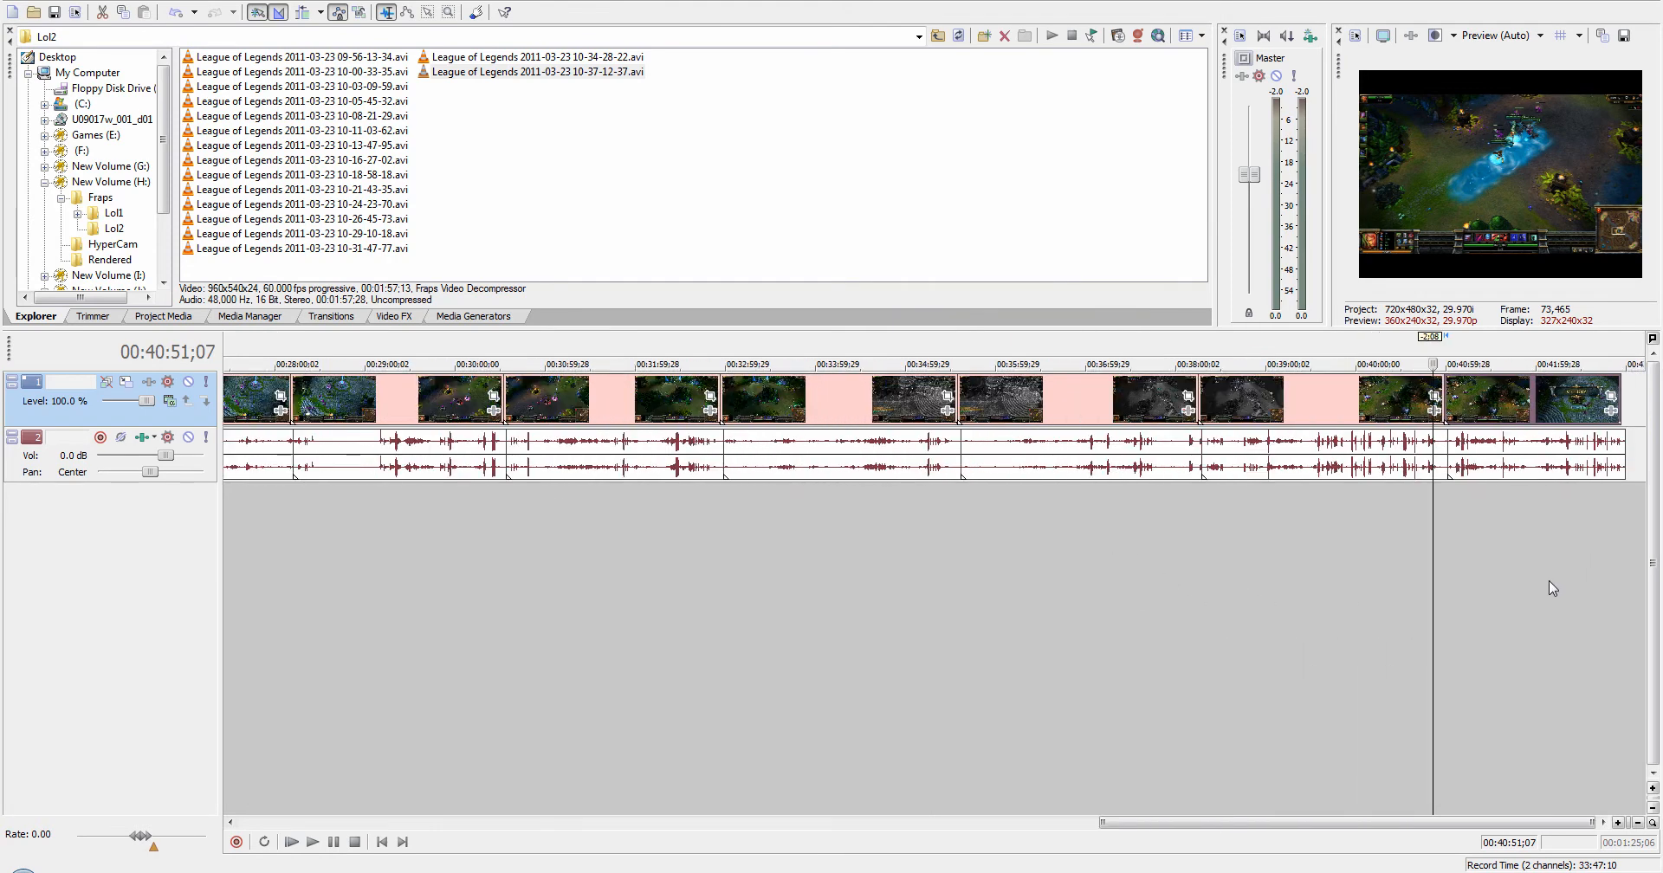
pyautogui.scroll(-2, 1545, 582)
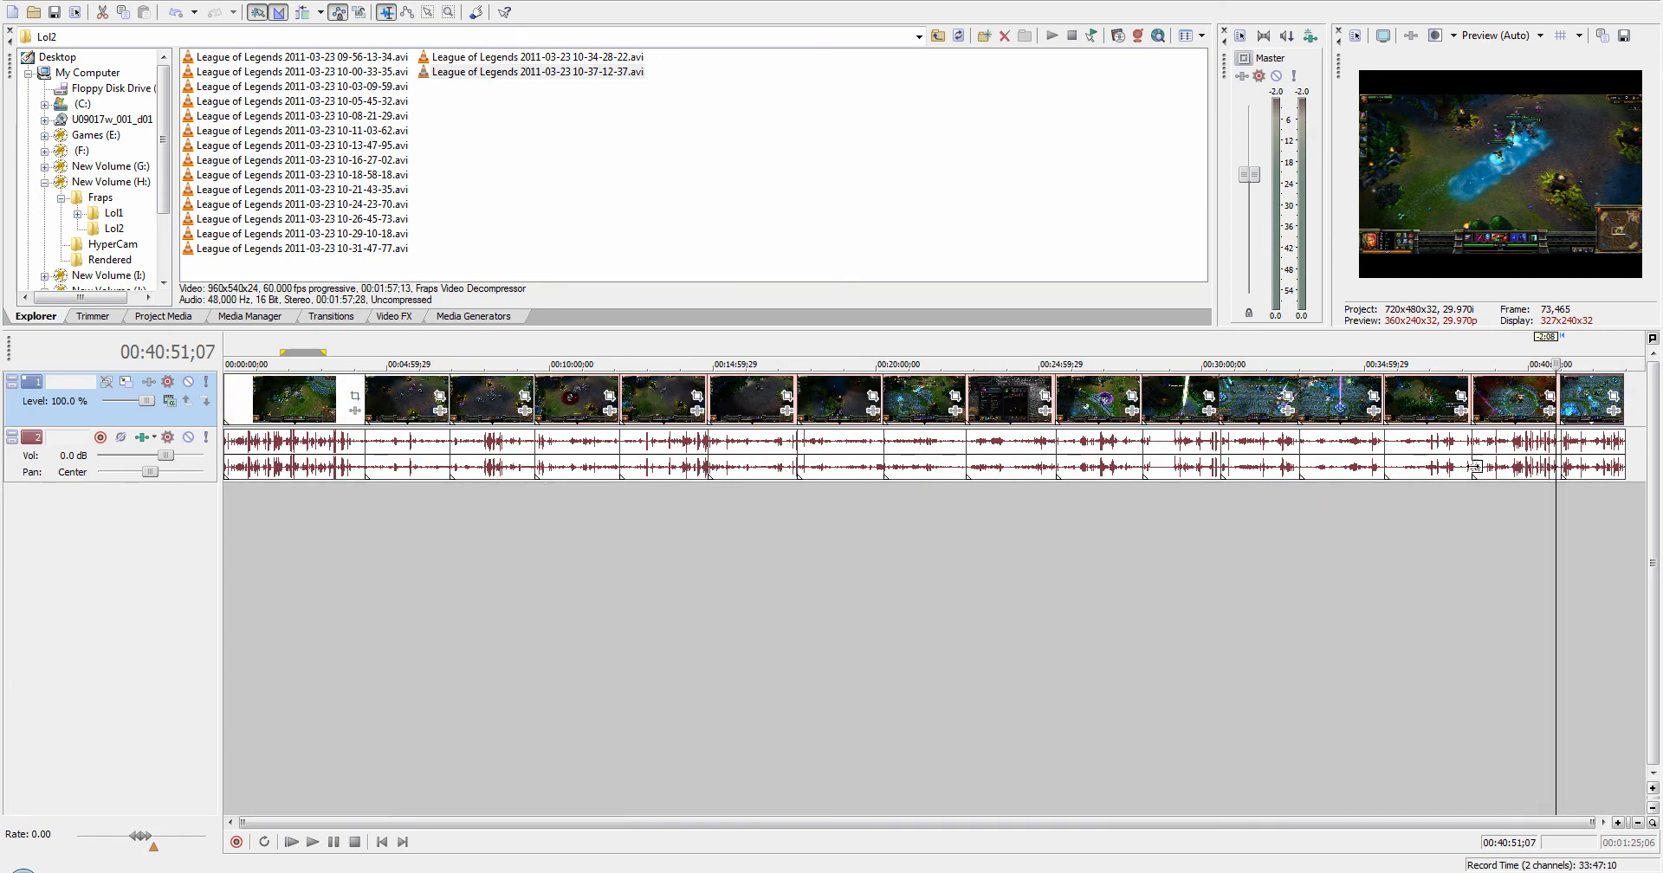
# Step: Compare the end of the grouped audio events with the end of the last video clip on the timeline
pyautogui.click(1594, 457)
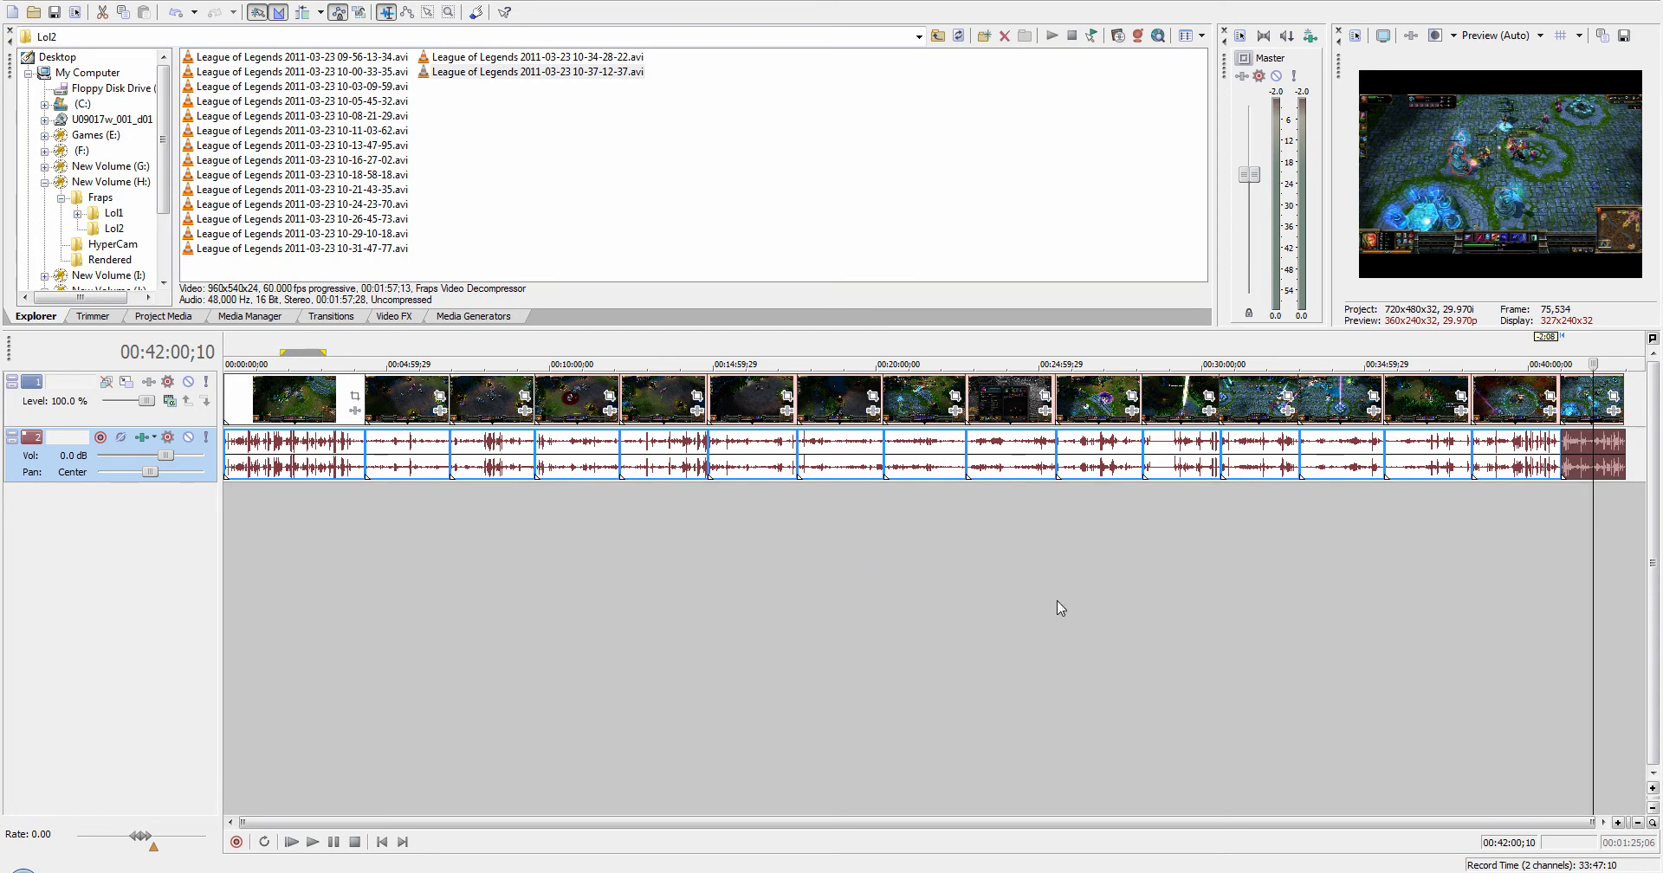
pyautogui.moveTo(1198, 826); pyautogui.dragTo(1351, 819)
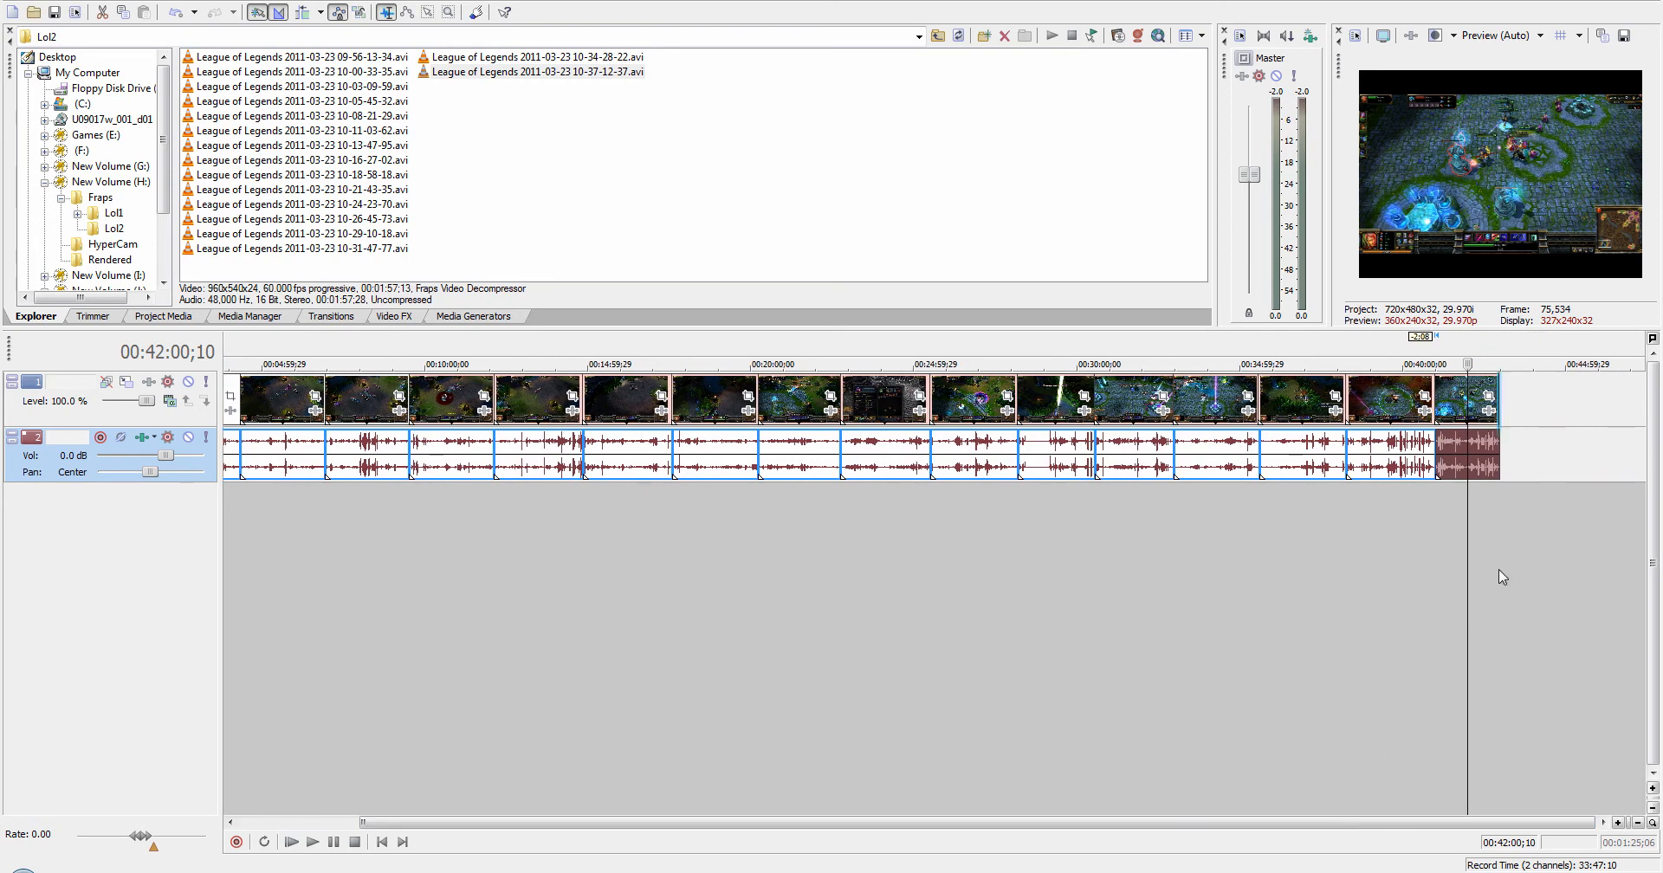
pyautogui.press('End')
pyautogui.scroll(4, 1551, 606)
pyautogui.scroll(5, 1546, 606)
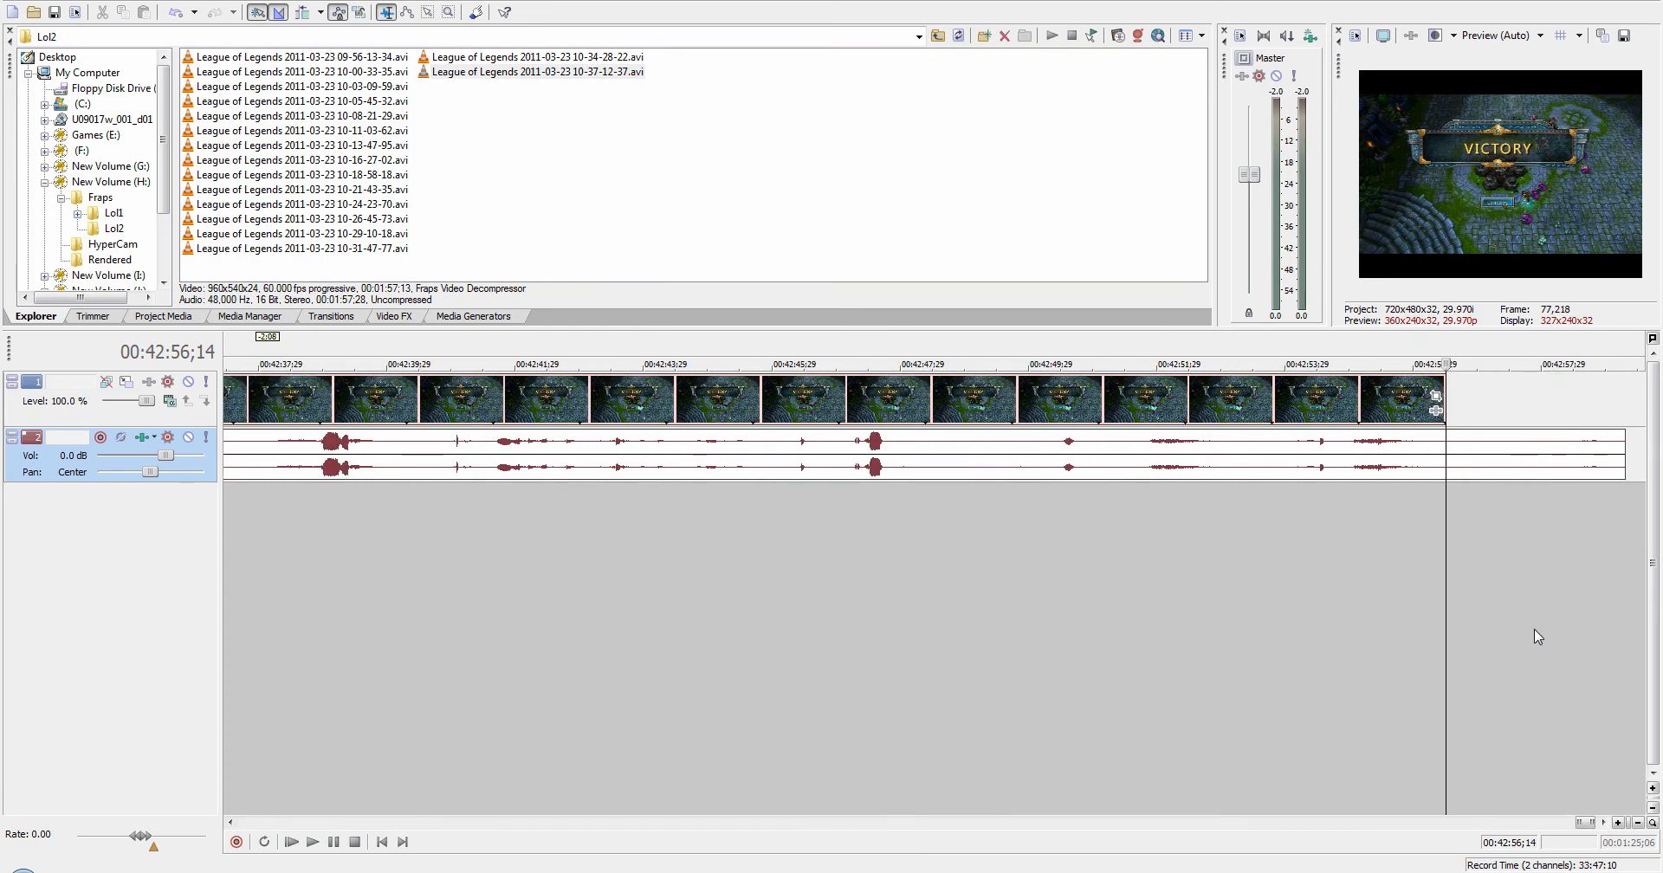
pyautogui.click(1522, 459)
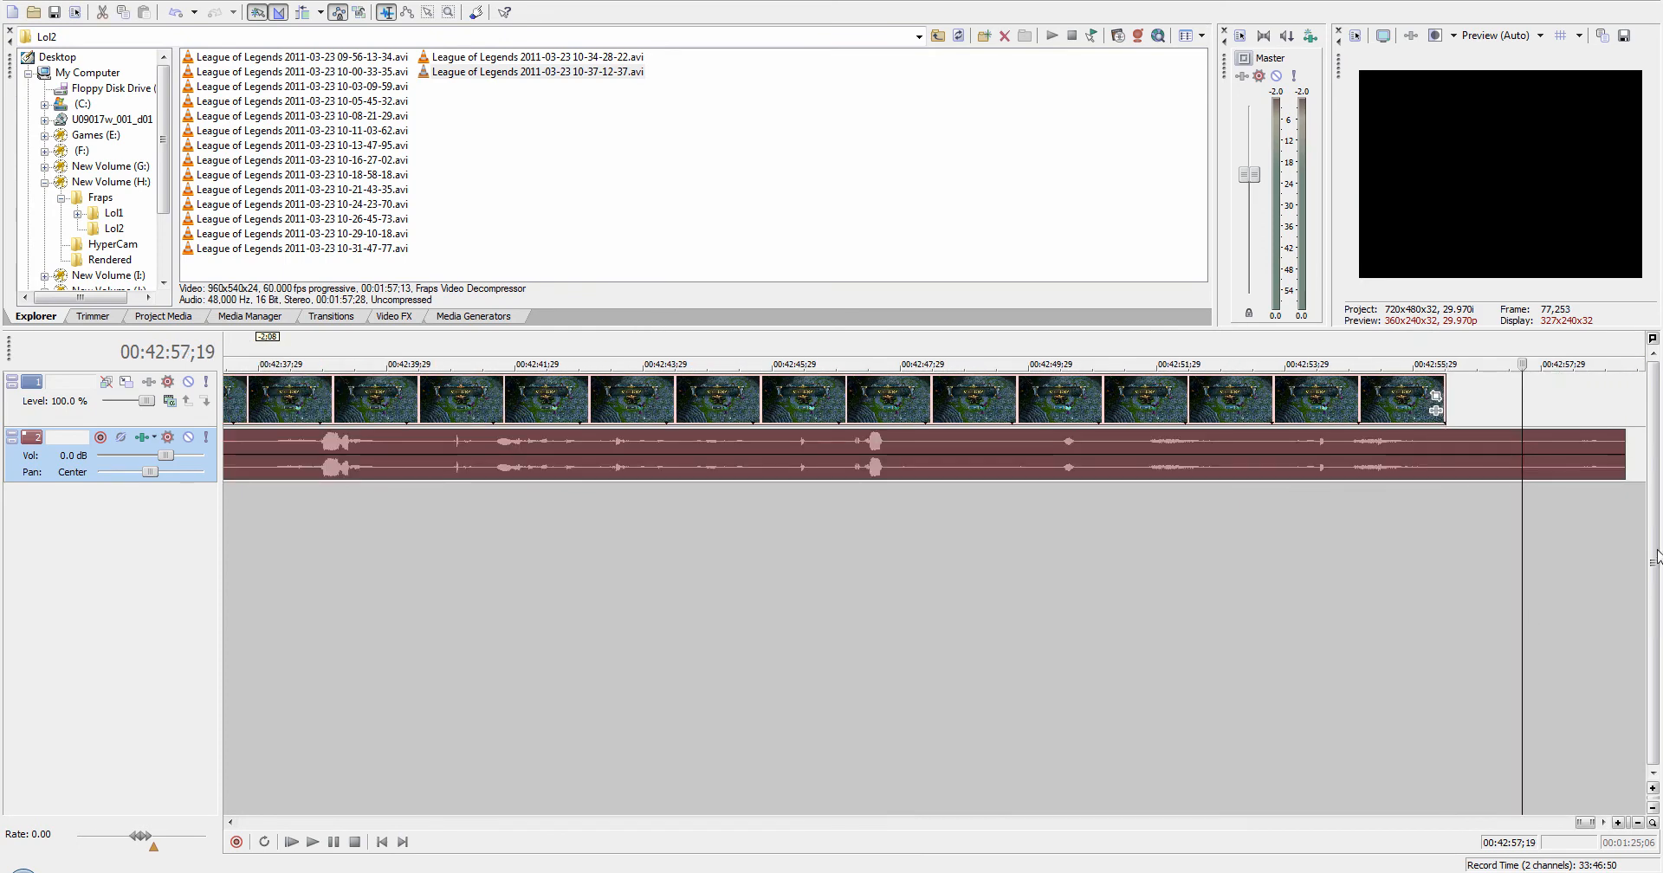
pyautogui.click(1618, 558)
pyautogui.scroll(-10, 1583, 606)
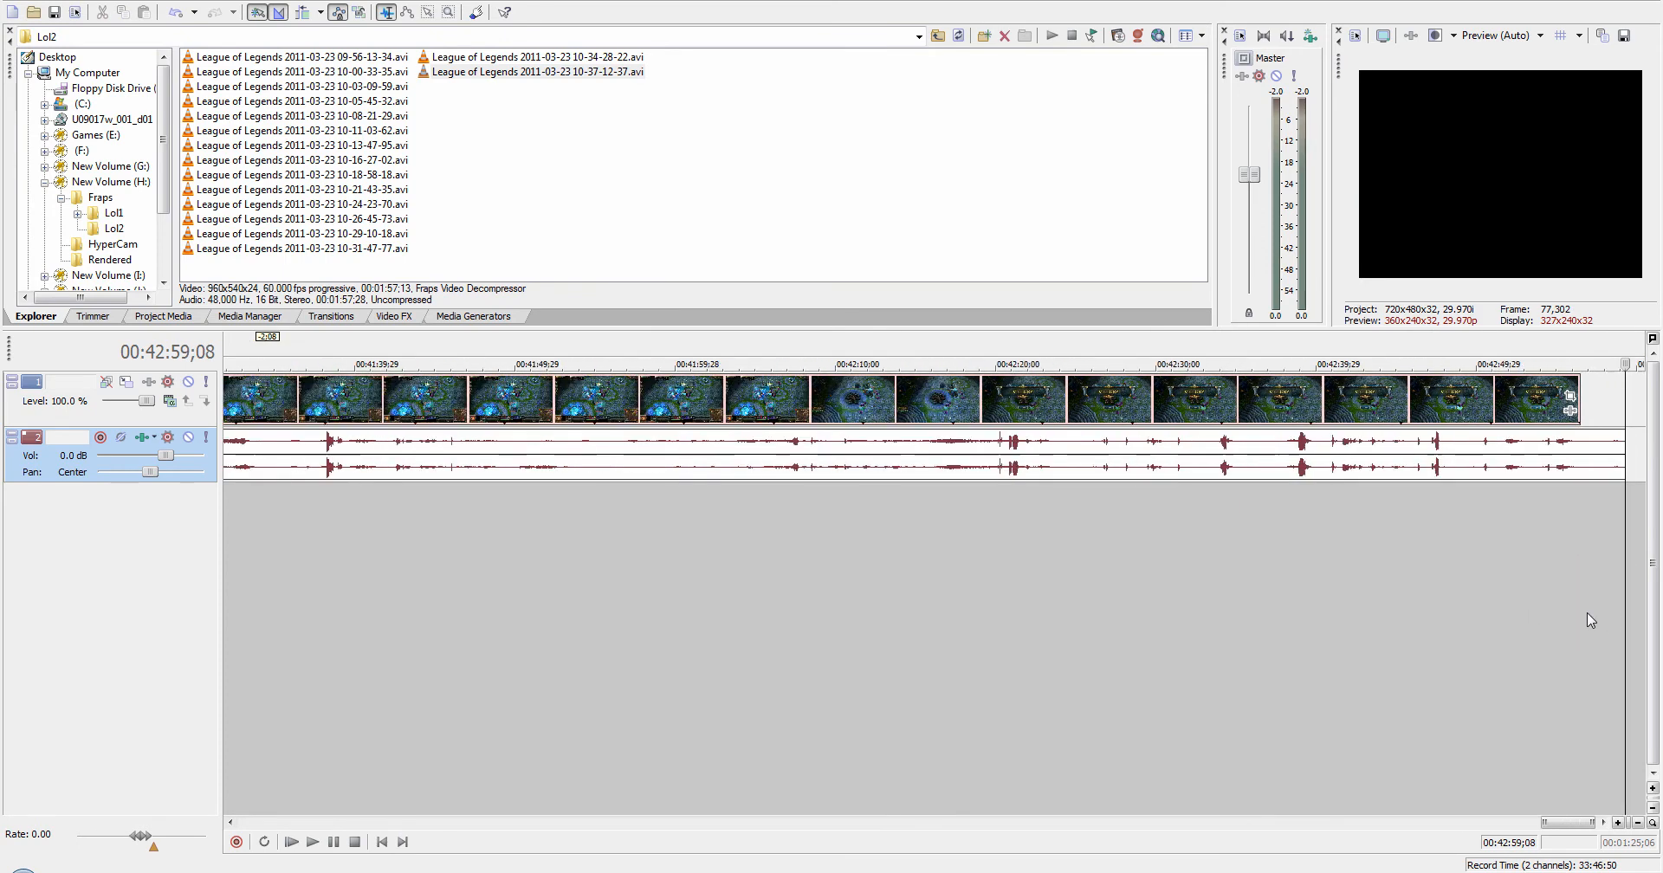
pyautogui.click(1602, 452)
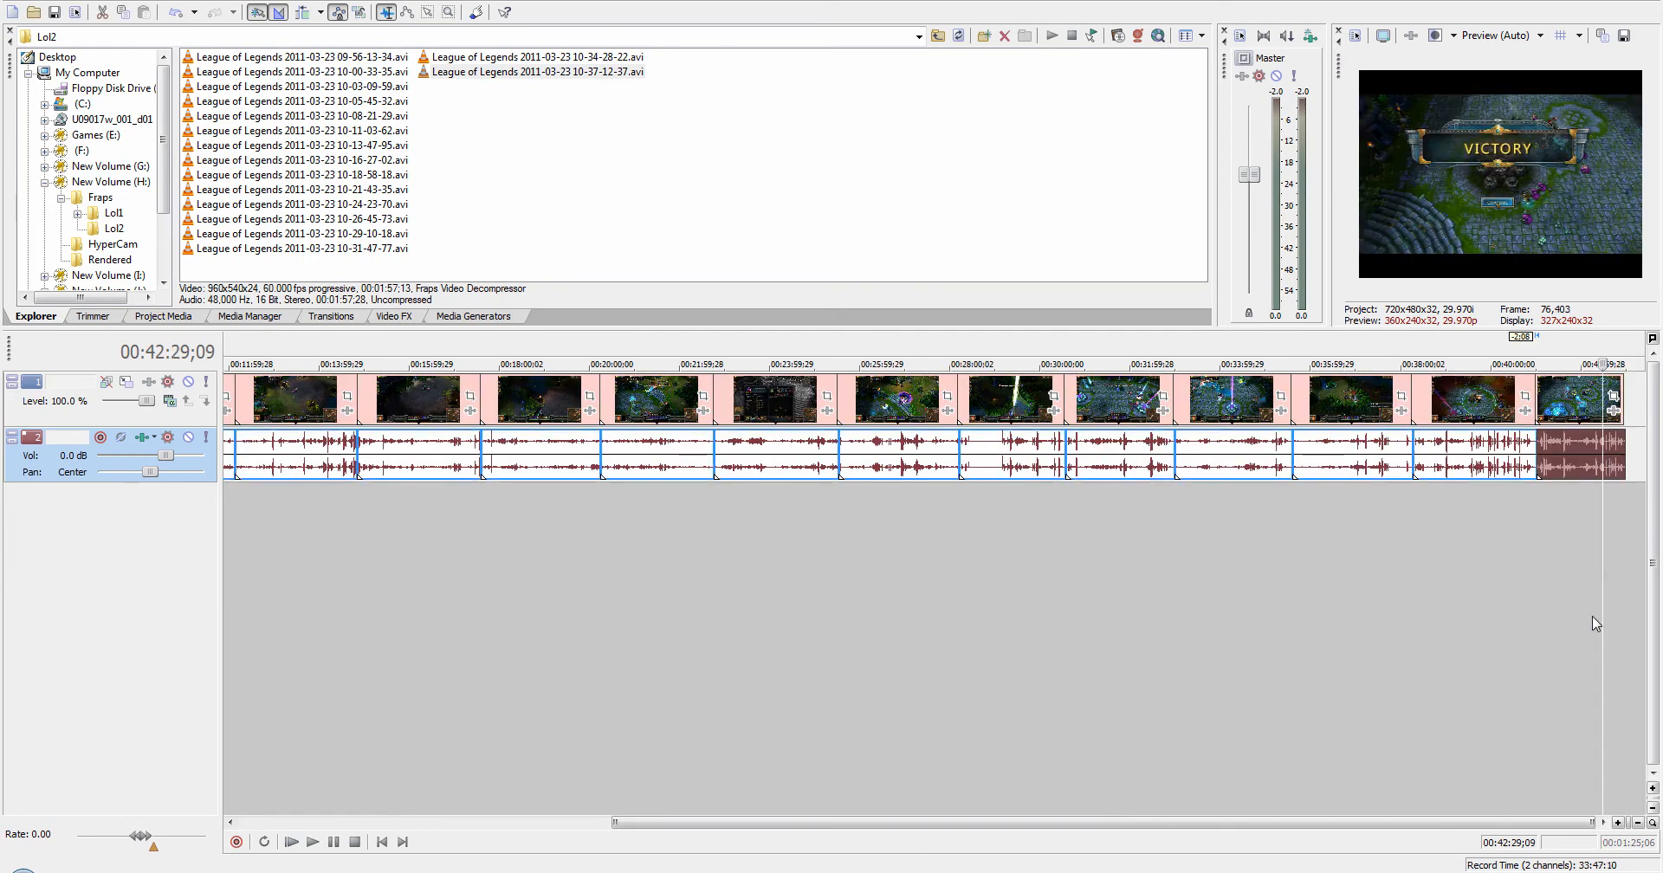
pyautogui.click(1624, 511)
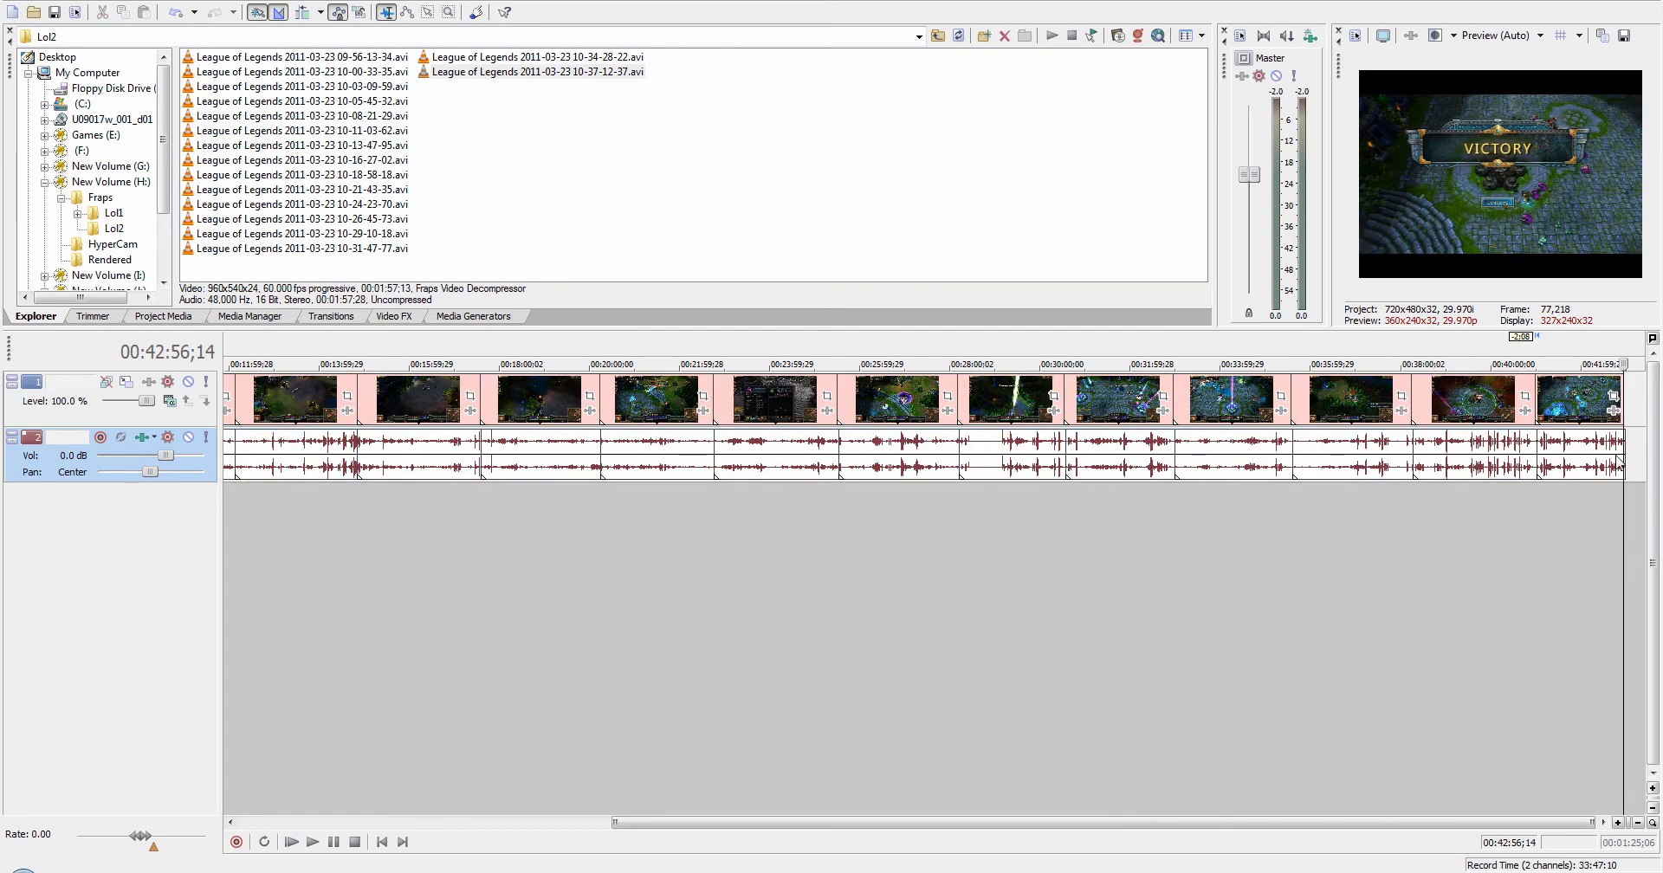
# Step: Time-compress the grouped audio events so their end aligns with the last video clip's end at 00:42:56;14
pyautogui.click(1622, 453)
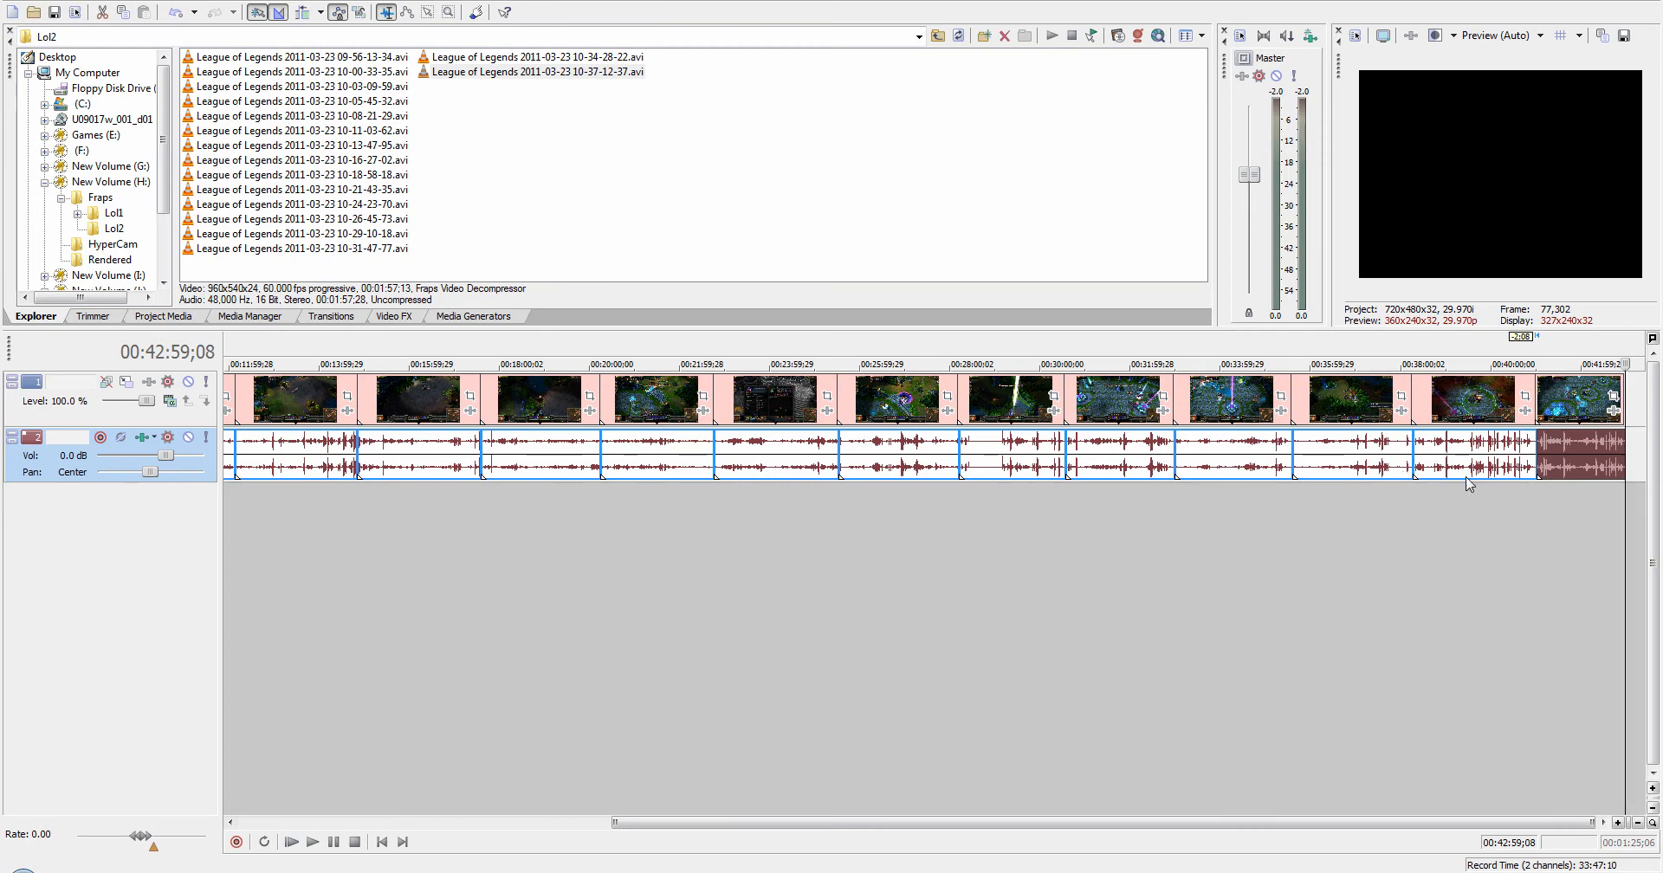
pyautogui.scroll(10, 1612, 631)
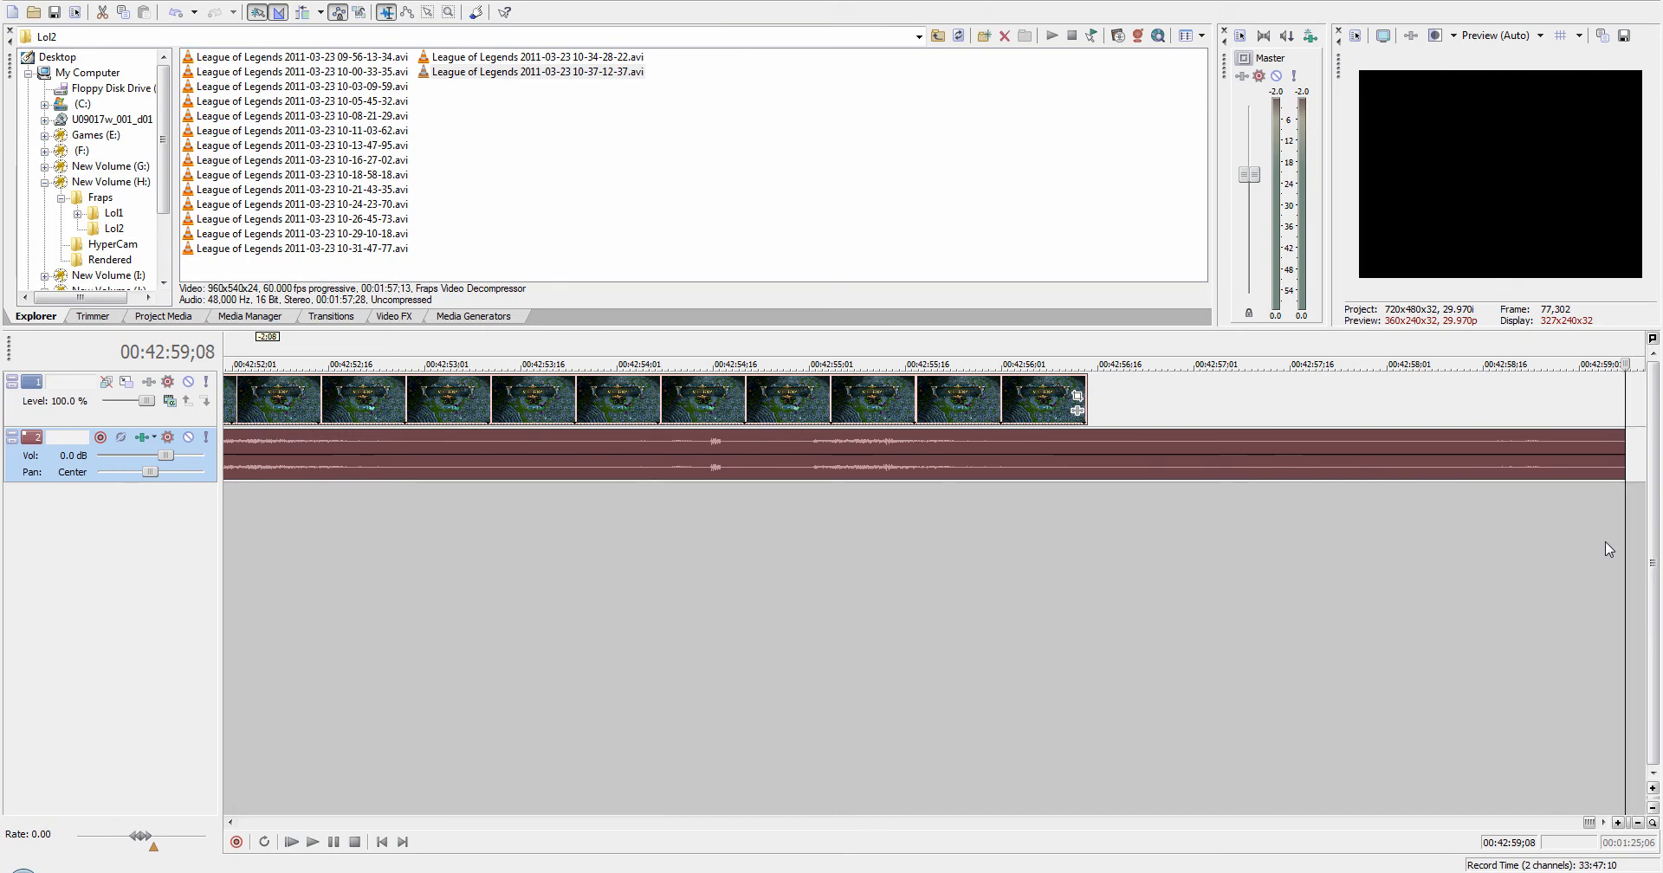
pyautogui.click(1624, 446)
pyautogui.moveTo(1624, 446); pyautogui.dragTo(1092, 472)
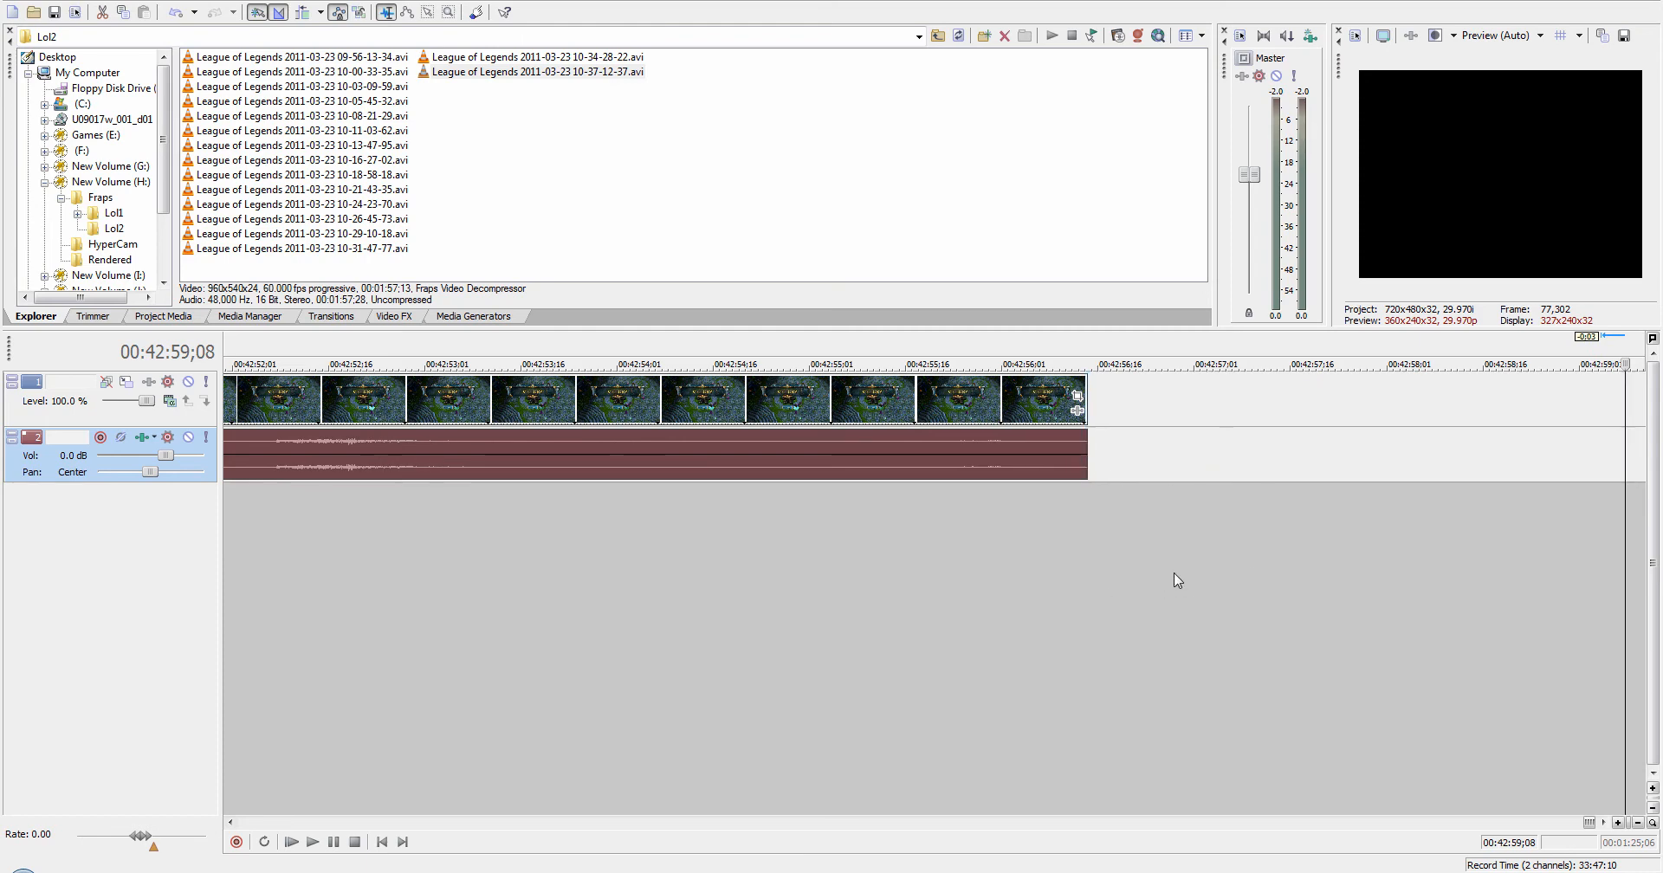
pyautogui.scroll(-8, 1130, 563)
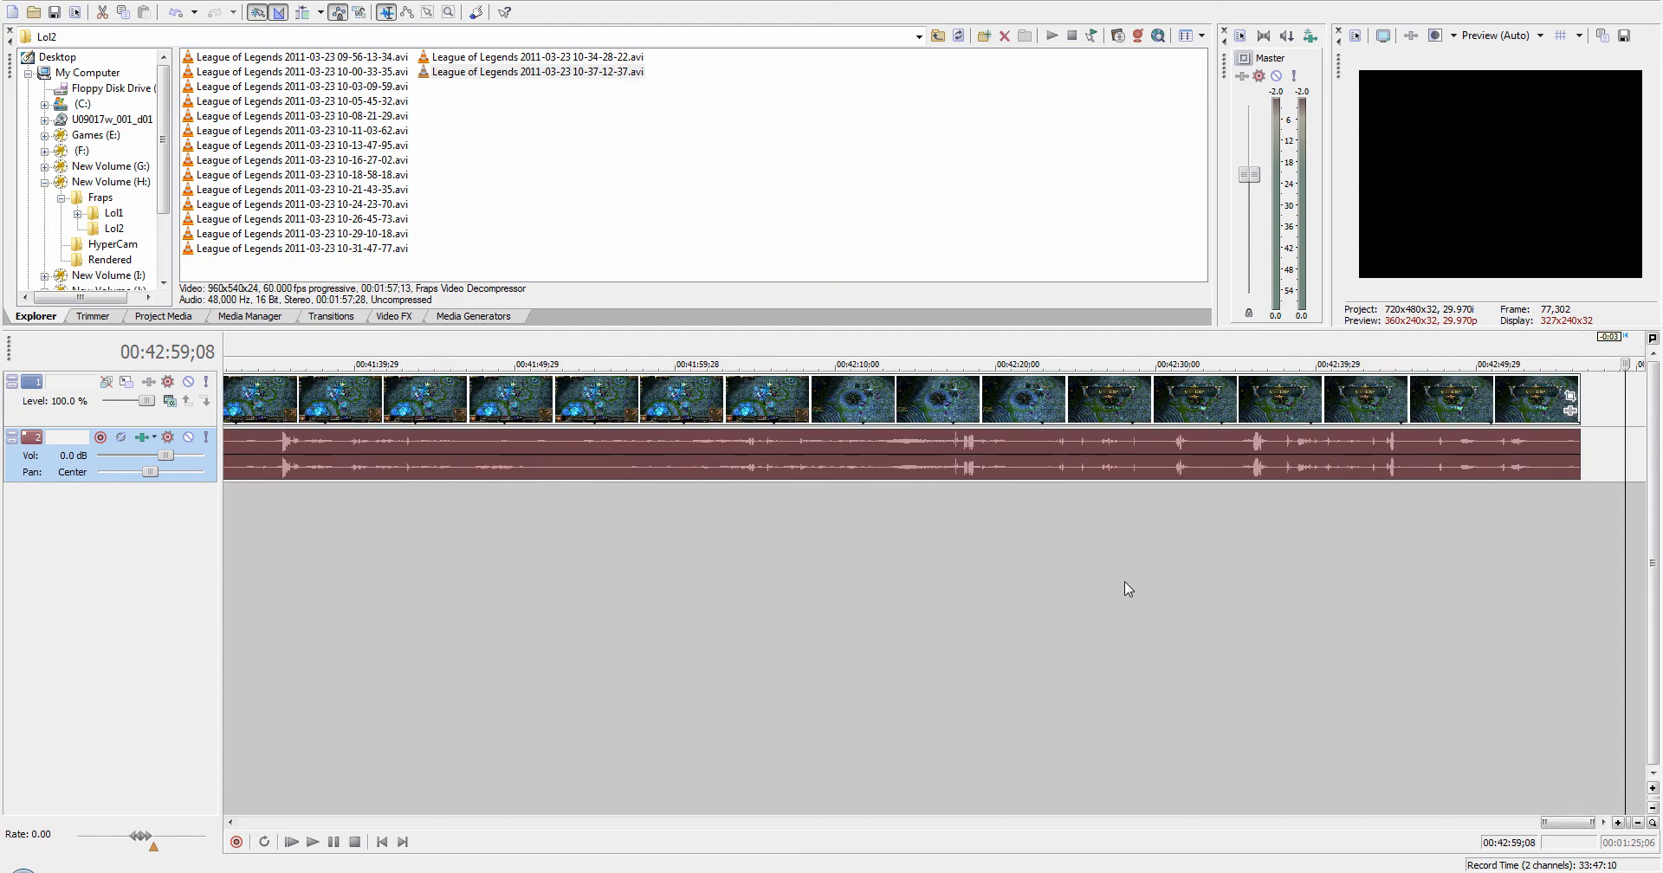
pyautogui.scroll(-10, 1131, 579)
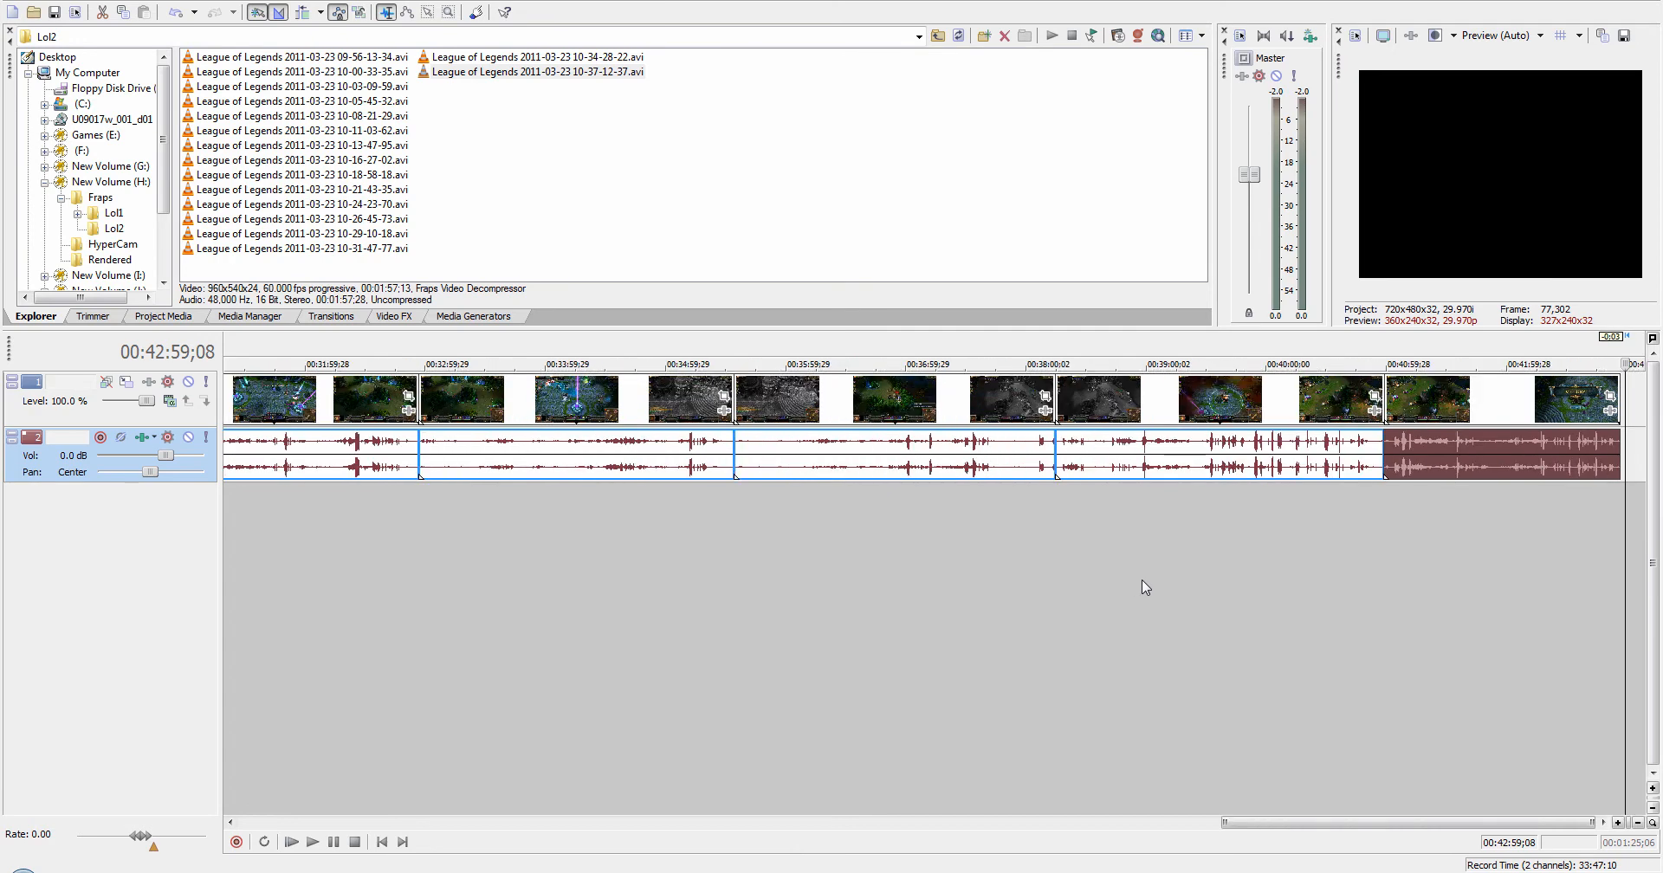
pyautogui.scroll(-5, 1141, 579)
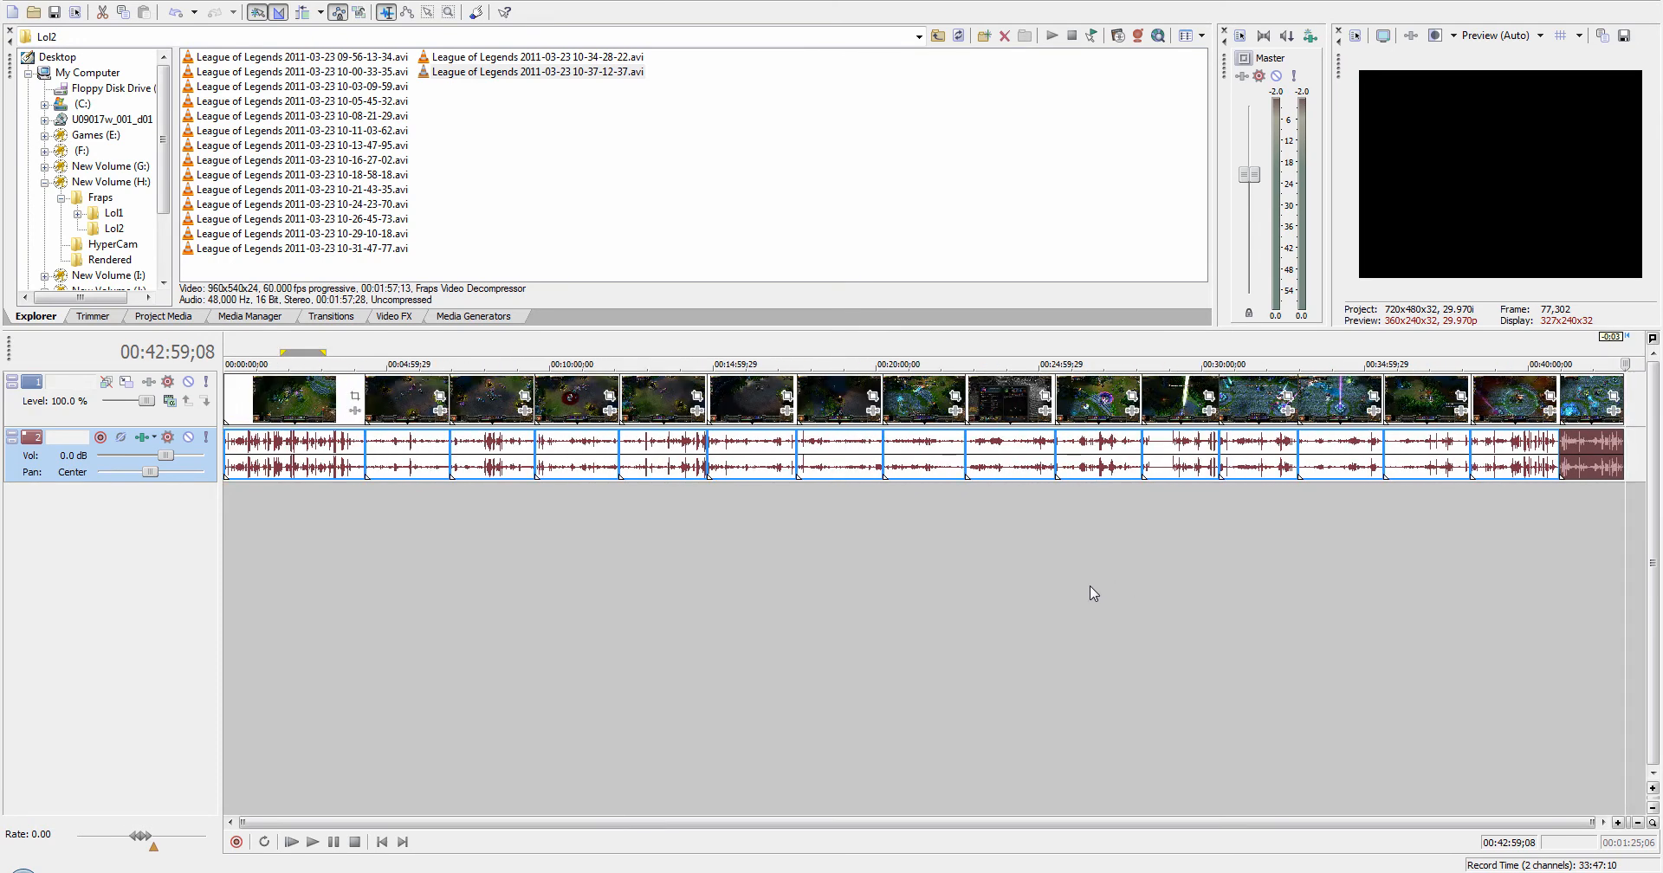
pyautogui.scroll(1, 1090, 591)
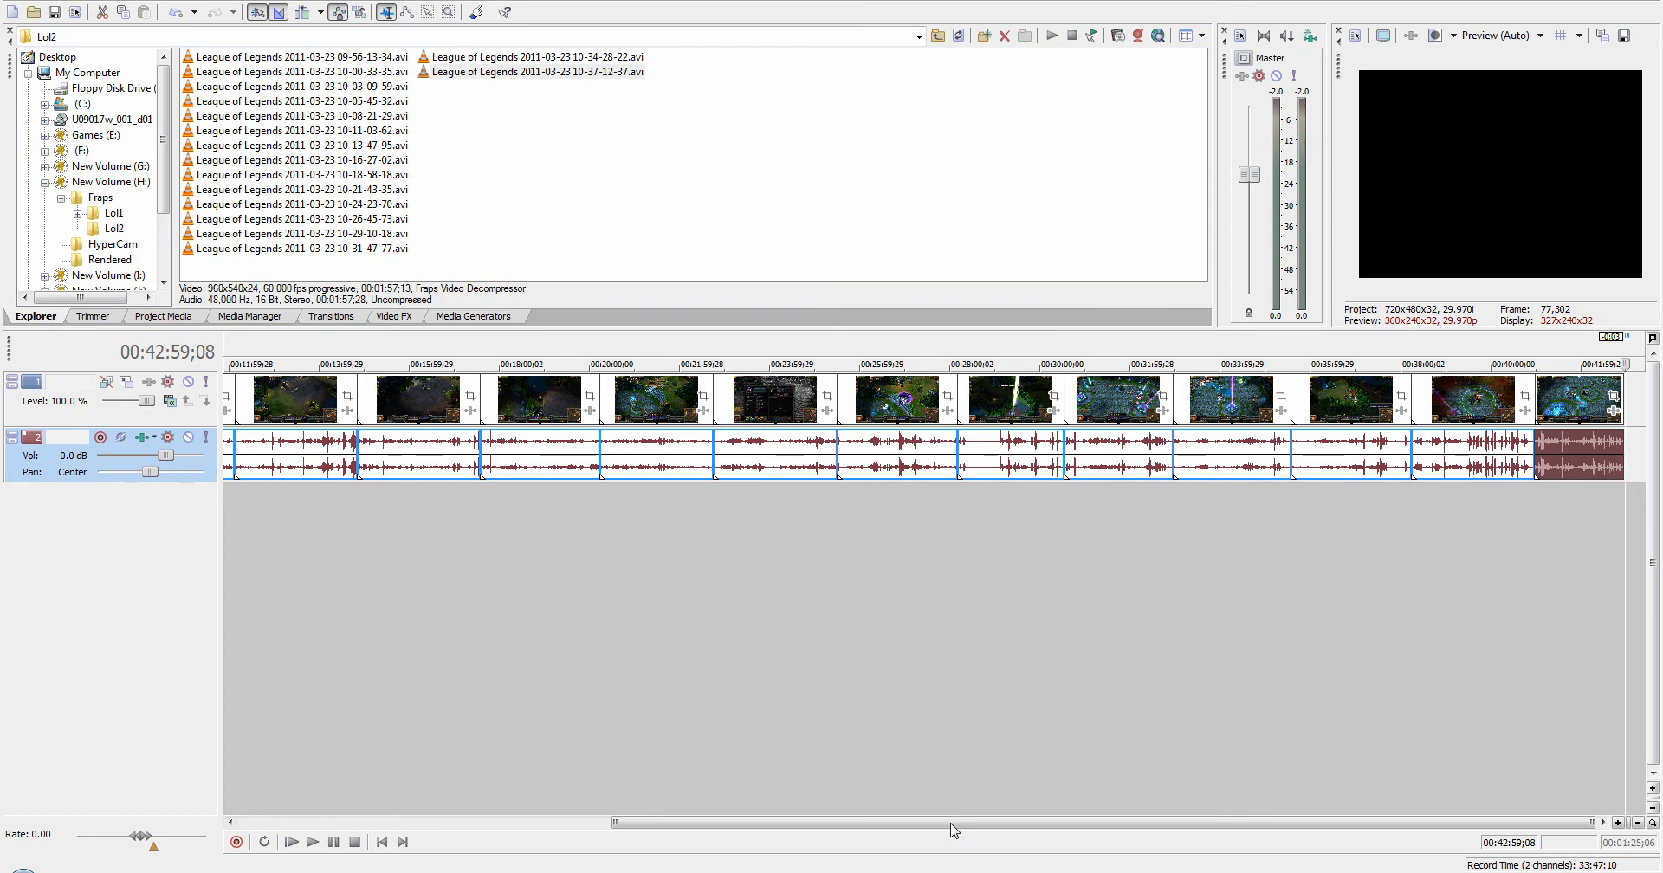
pyautogui.moveTo(952, 824); pyautogui.dragTo(993, 824)
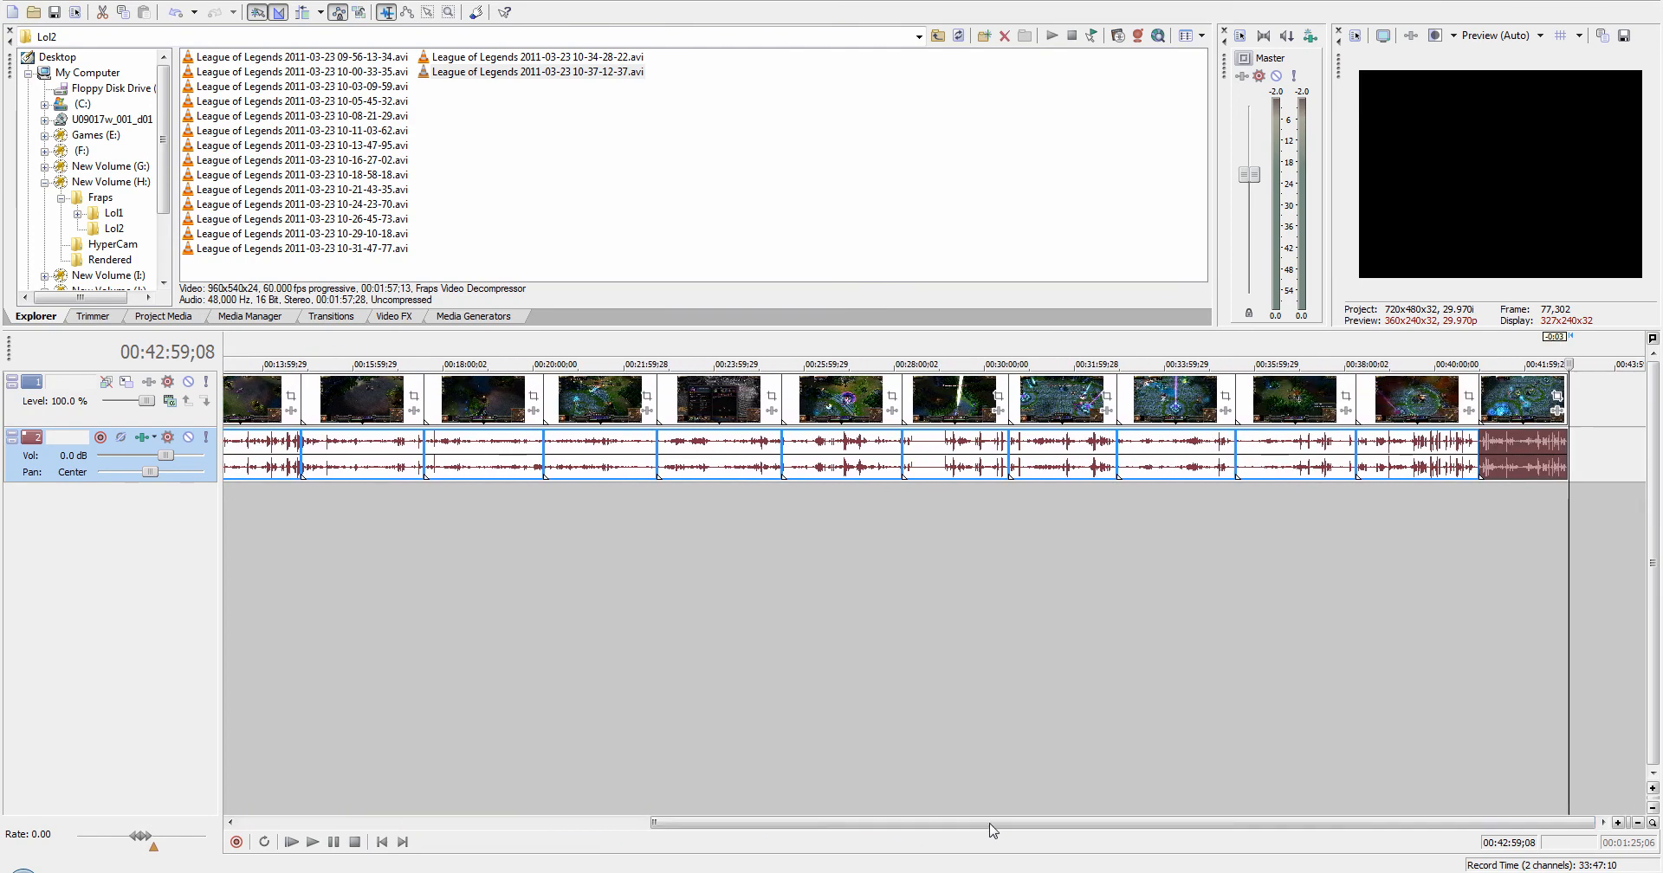
pyautogui.scroll(-2, 958, 694)
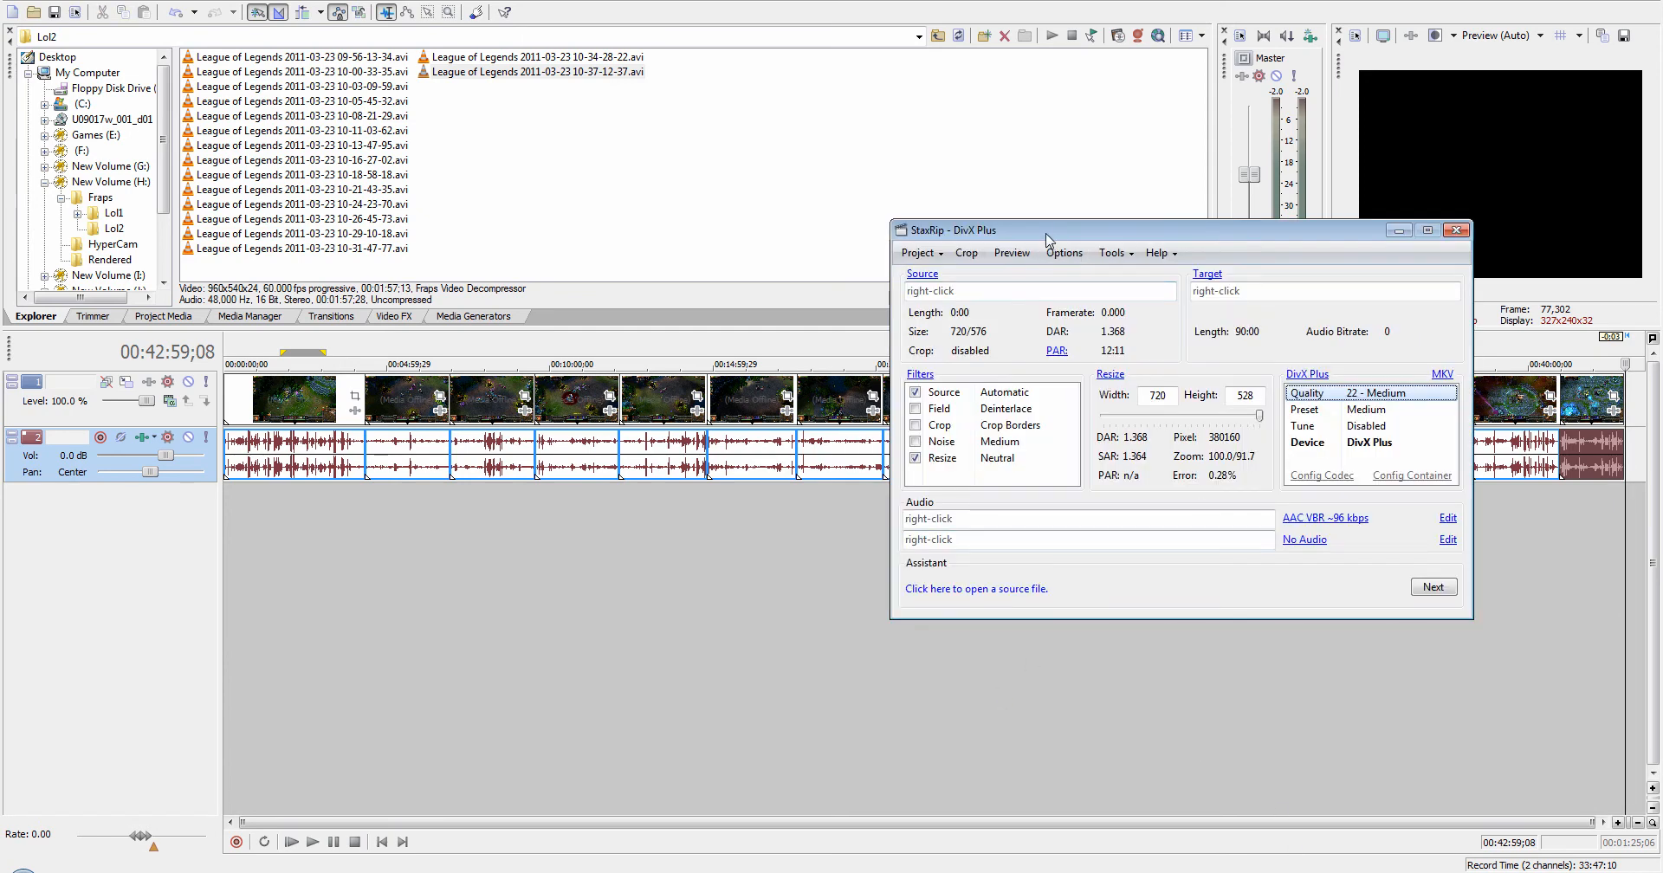
# Step: Reposition the StaxRip window to view its DivX Plus encoding settings, and minimize it
pyautogui.moveTo(1048, 234); pyautogui.dragTo(853, 178)
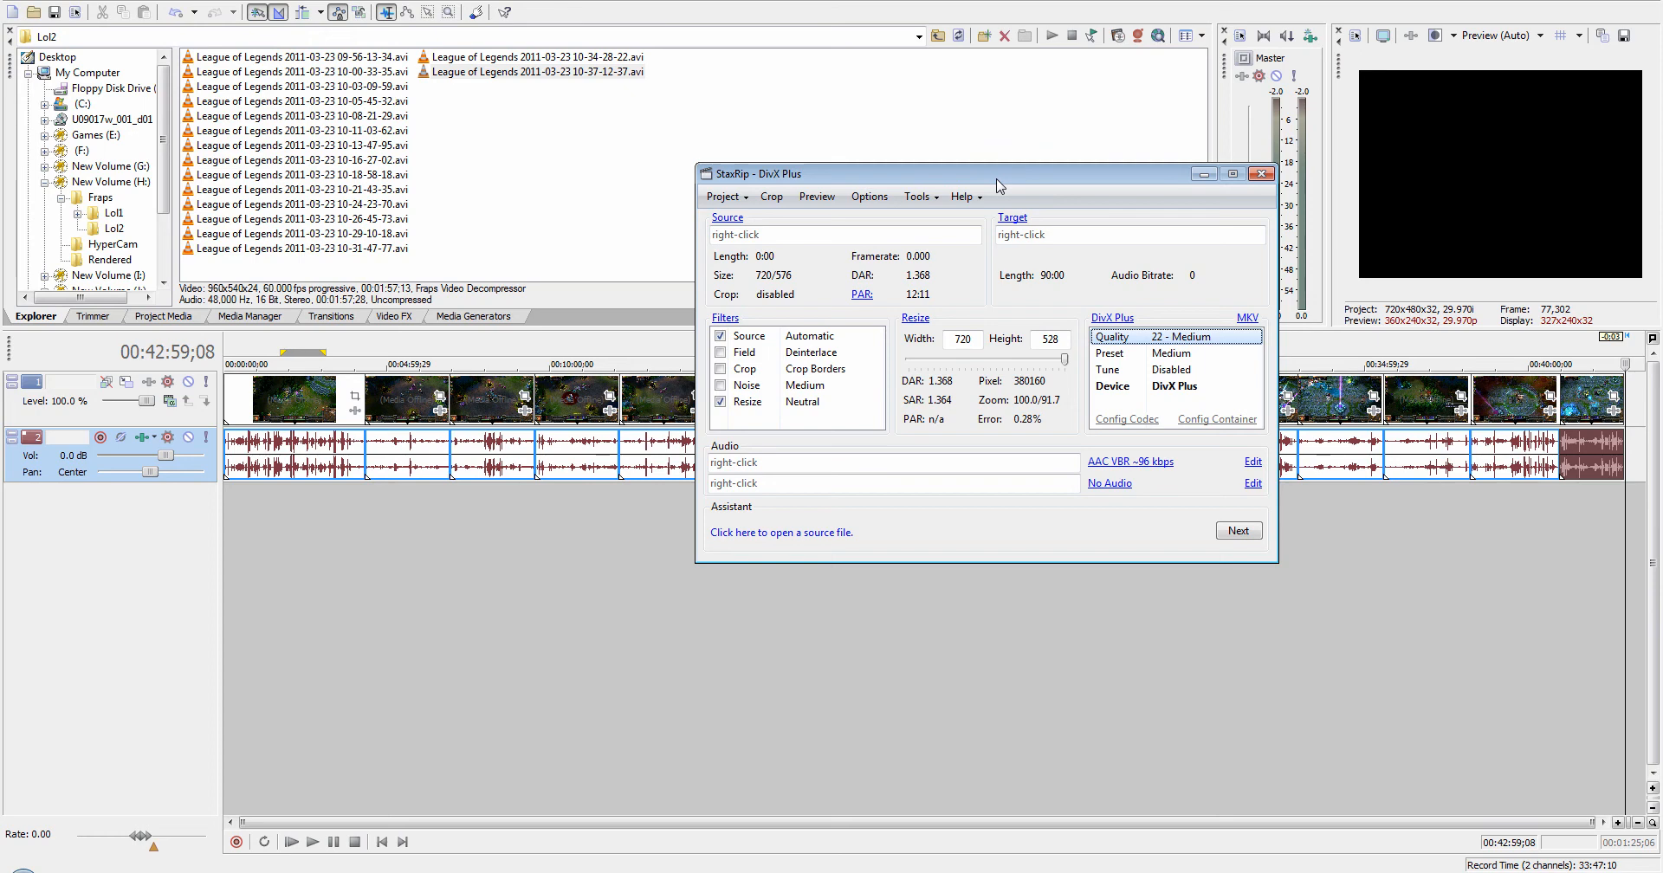
pyautogui.click(1213, 177)
pyautogui.hotkey('alt', 'Tab')
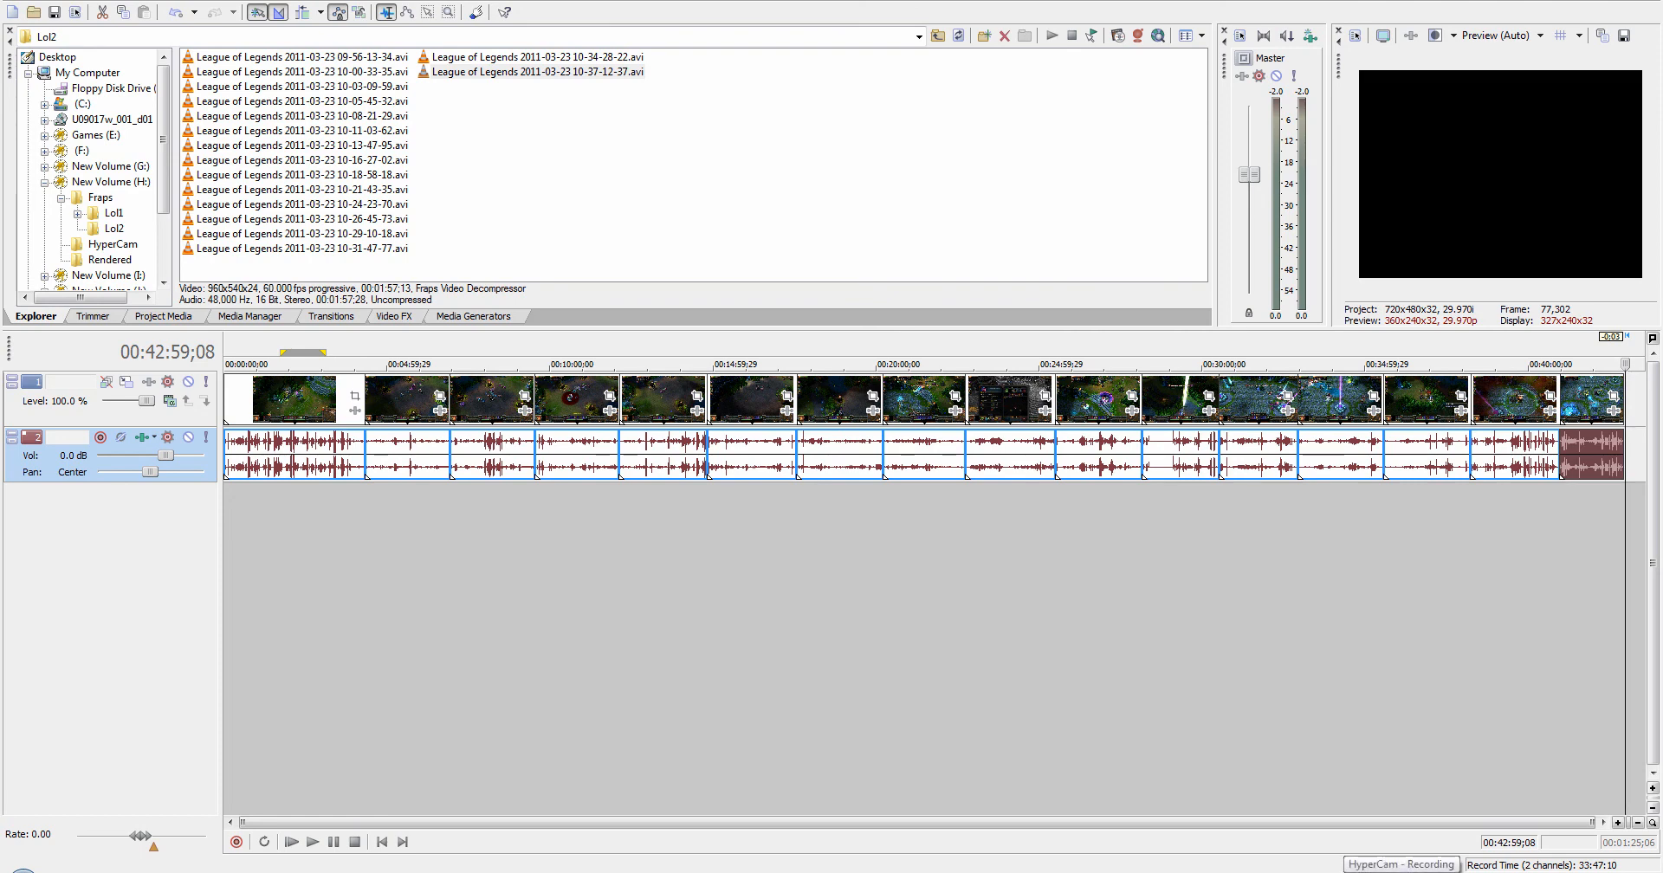
pyautogui.click(1401, 871)
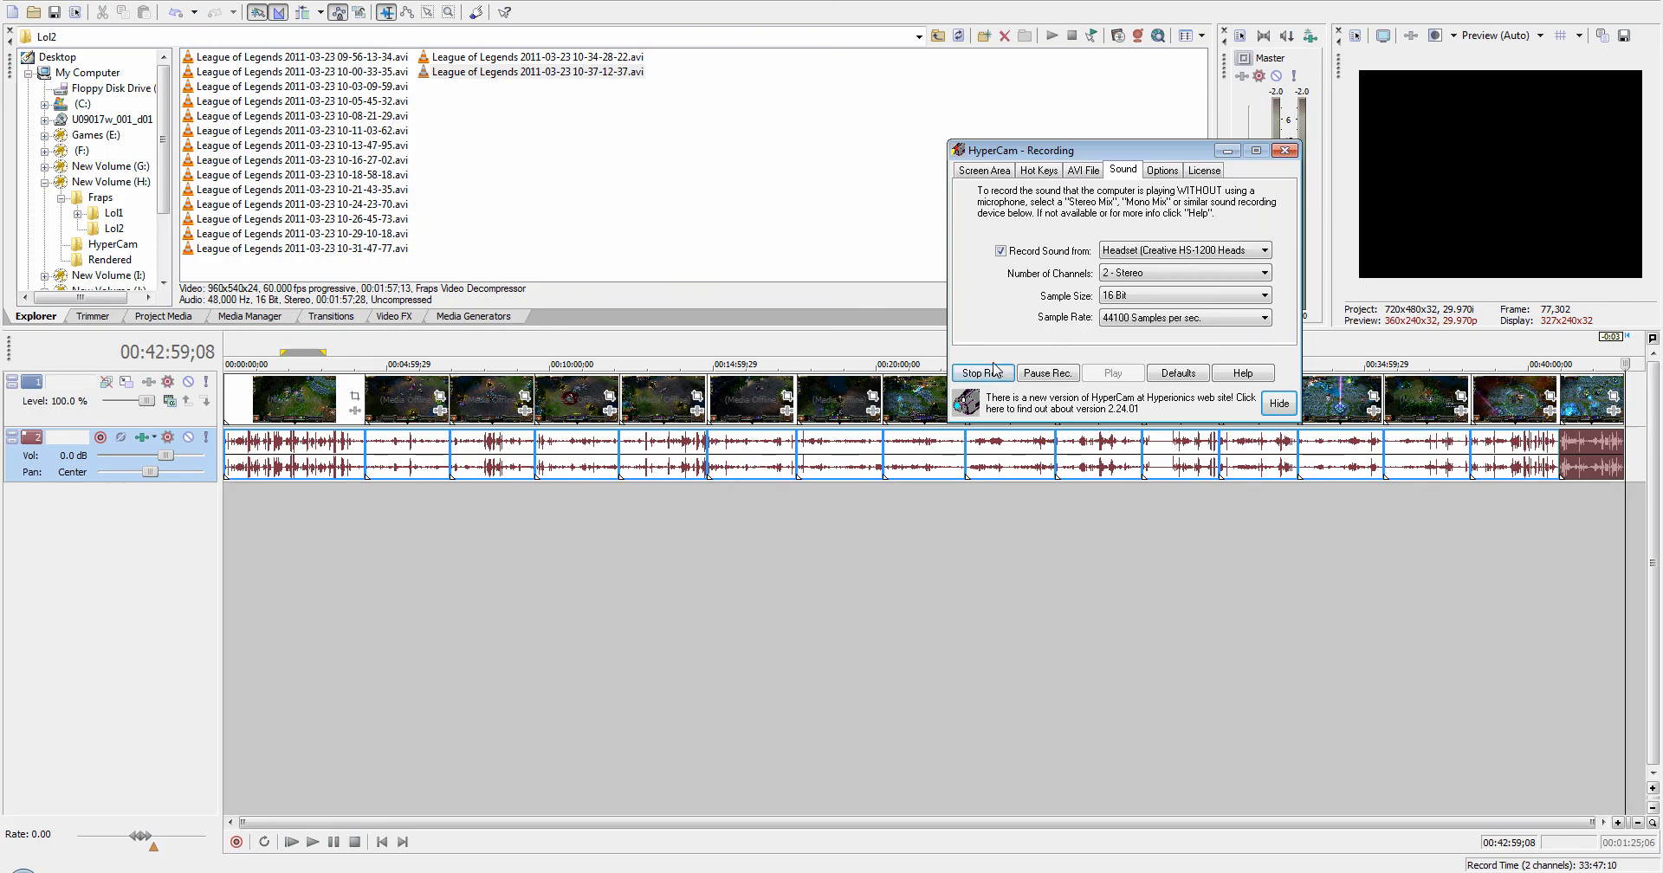